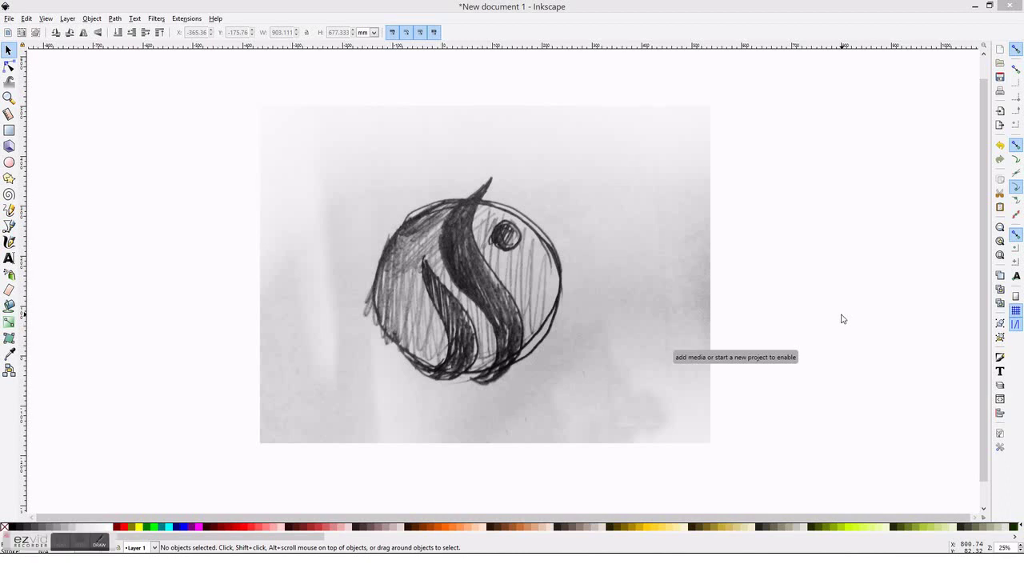
Trace the sketch's large S swoosh as a closed Bezier path, starting and ending at its pointed tip.
scroll(812, 308, "down", 1)
scroll(808, 307, "down", 1)
scroll(796, 304, "down", 1)
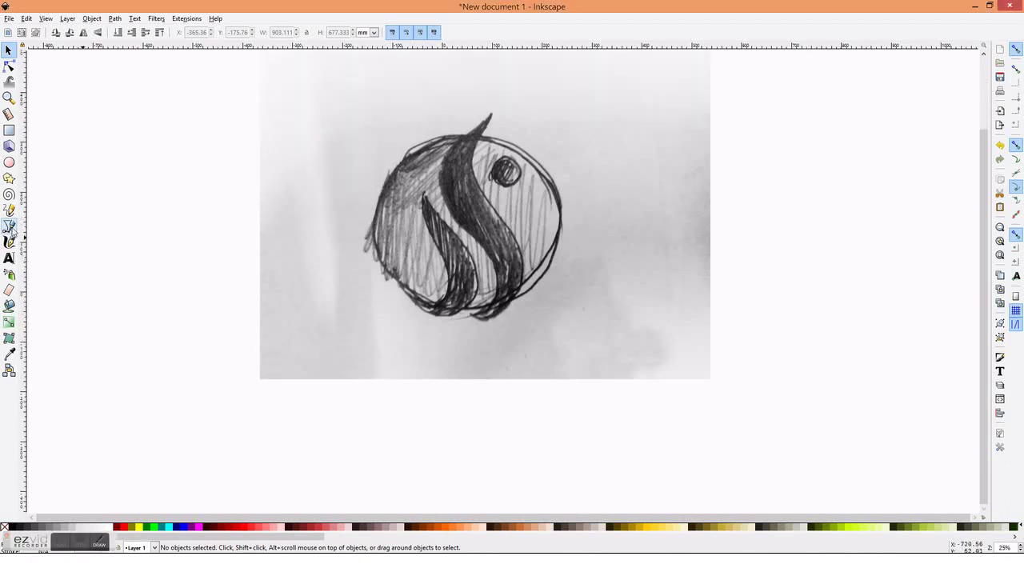
left_click(9, 227)
left_click(491, 116)
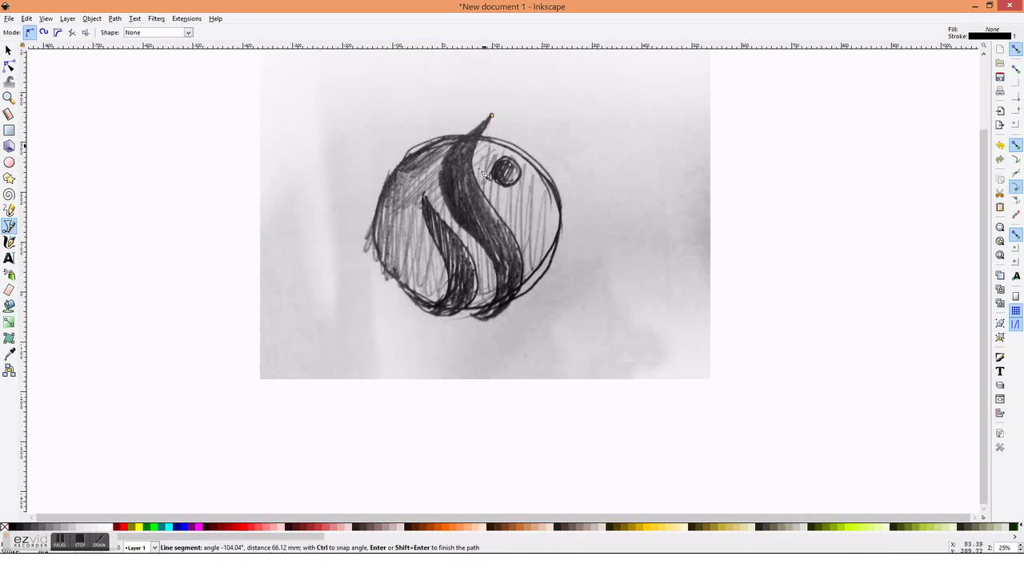
left_click_drag(479, 181, 494, 215)
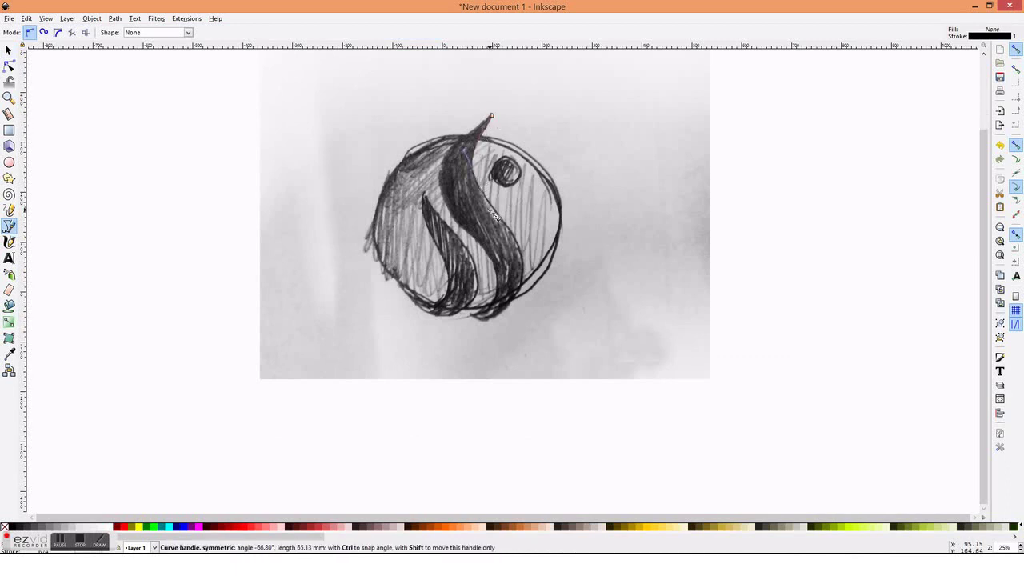
left_click(526, 262)
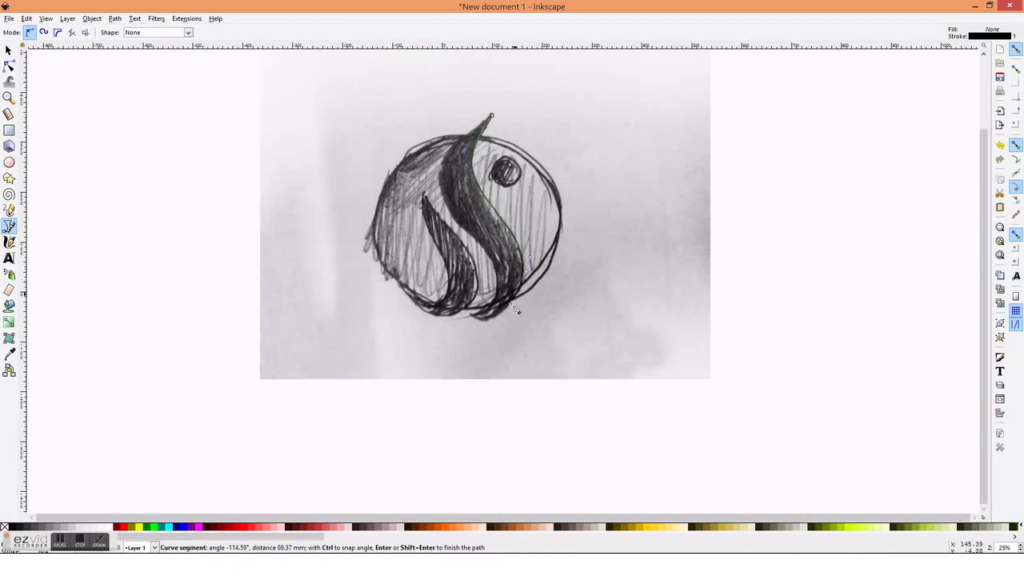
left_click_drag(480, 320, 518, 322)
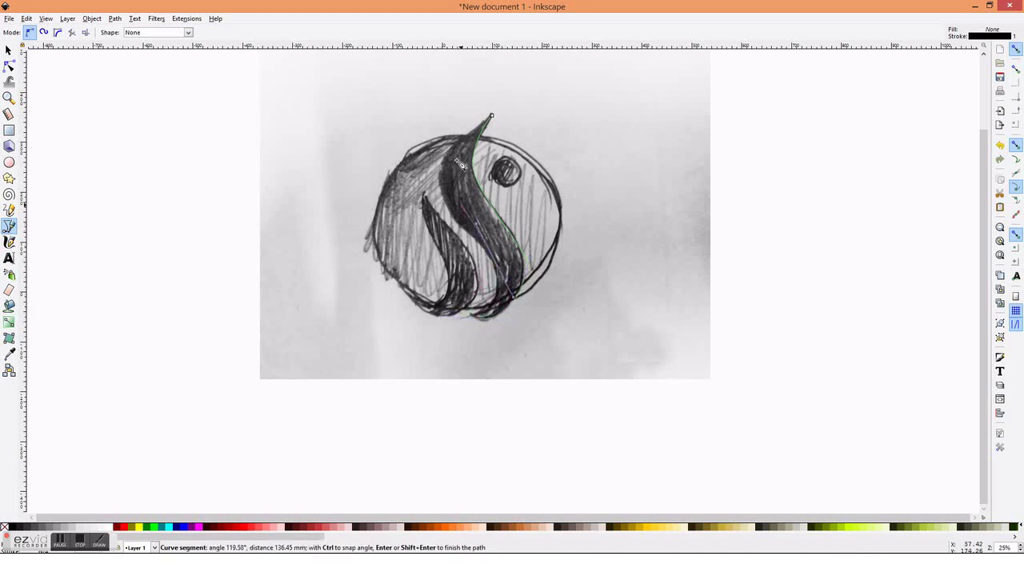
left_click_drag(491, 116, 525, 80)
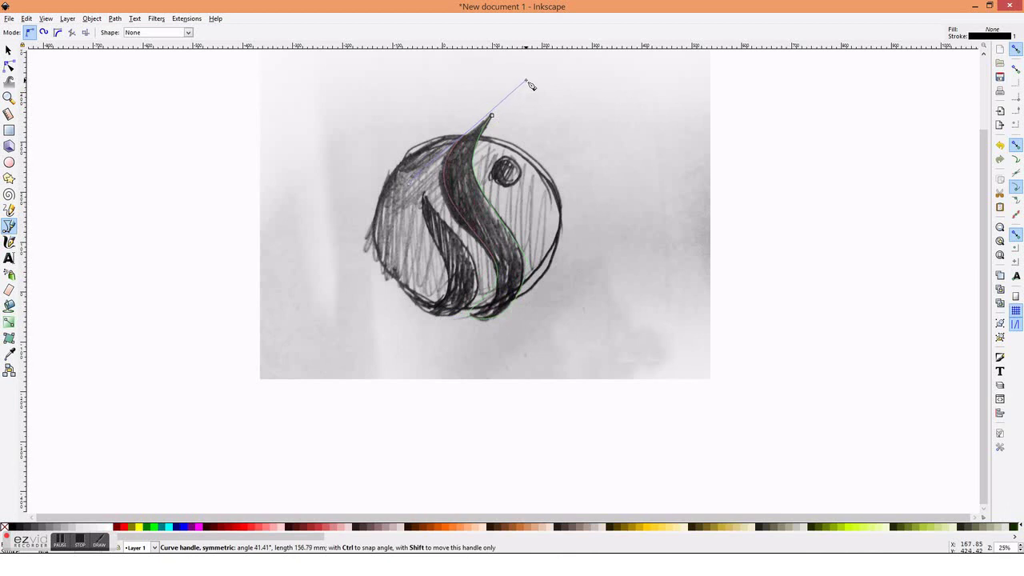
left_click(493, 116)
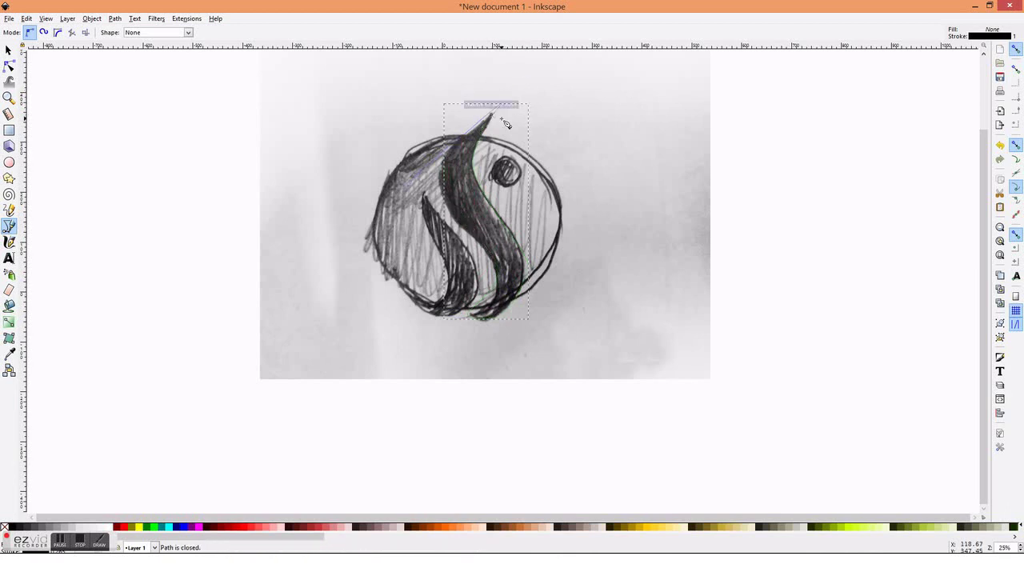
Move the sketch photo off to the left and fill the traced swoosh with 80% Gray.
key("s")
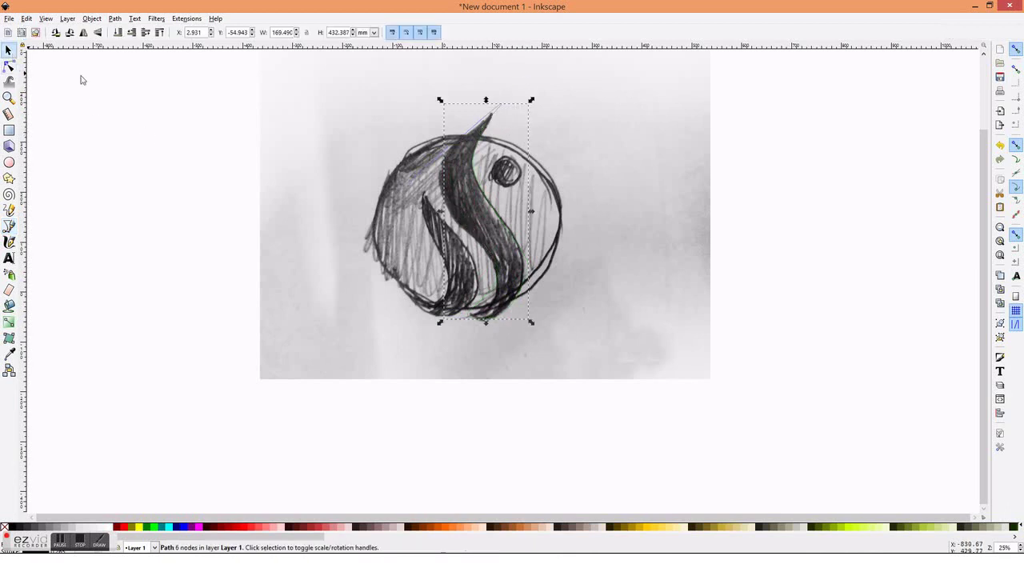
left_click_drag(377, 177, 320, 219)
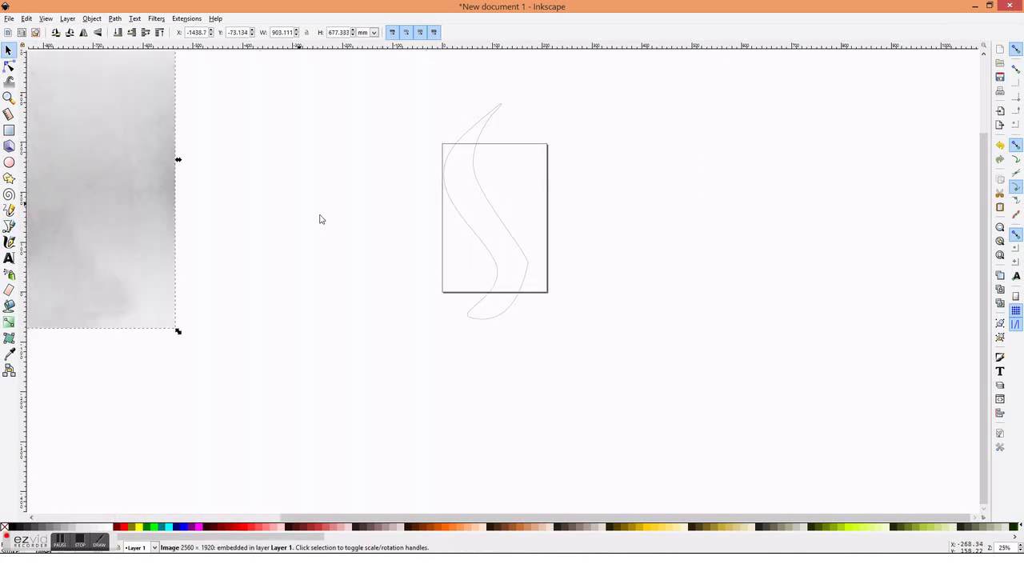
left_click_drag(164, 192, 137, 200)
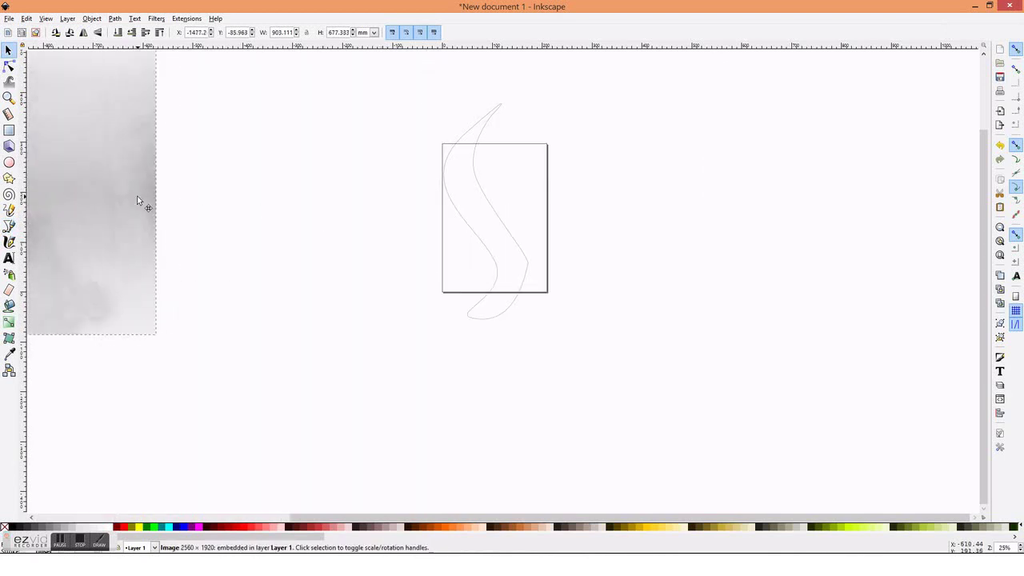
left_click(506, 230)
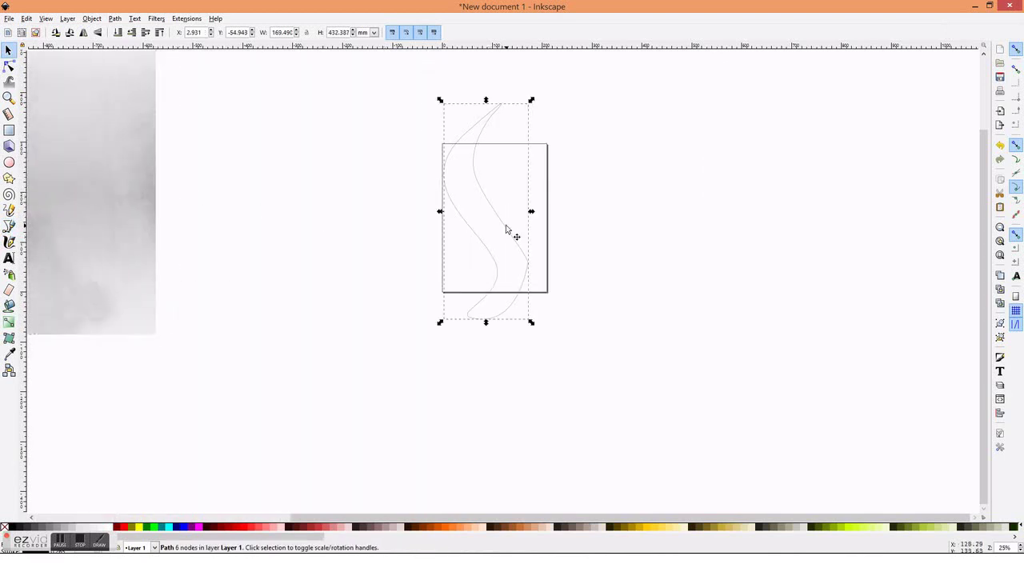
left_click(40, 527)
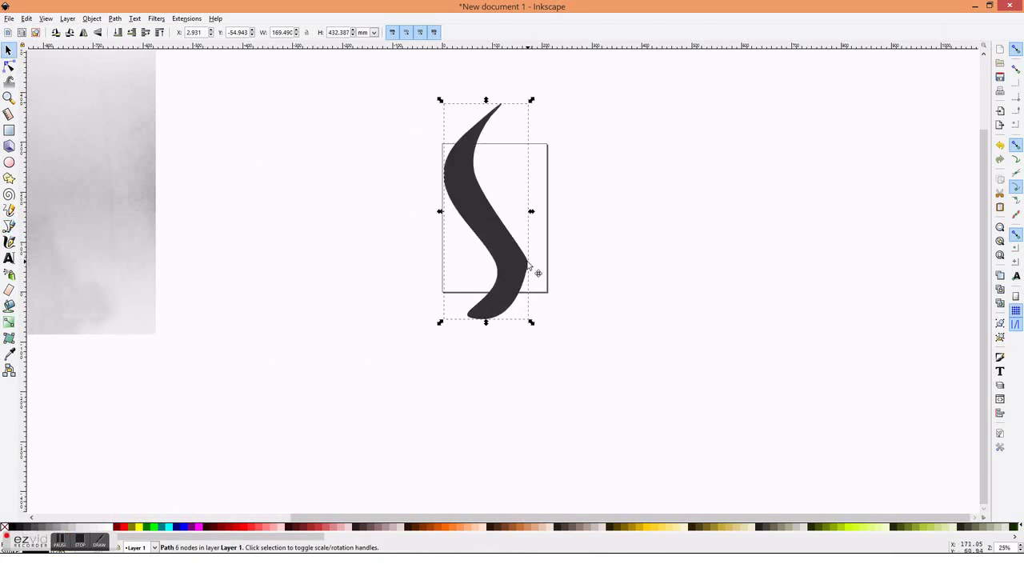
Reshape the swoosh's lower-right curve, bottom tip and middle node by dragging nodes and handles.
left_click(527, 266)
left_click(9, 65)
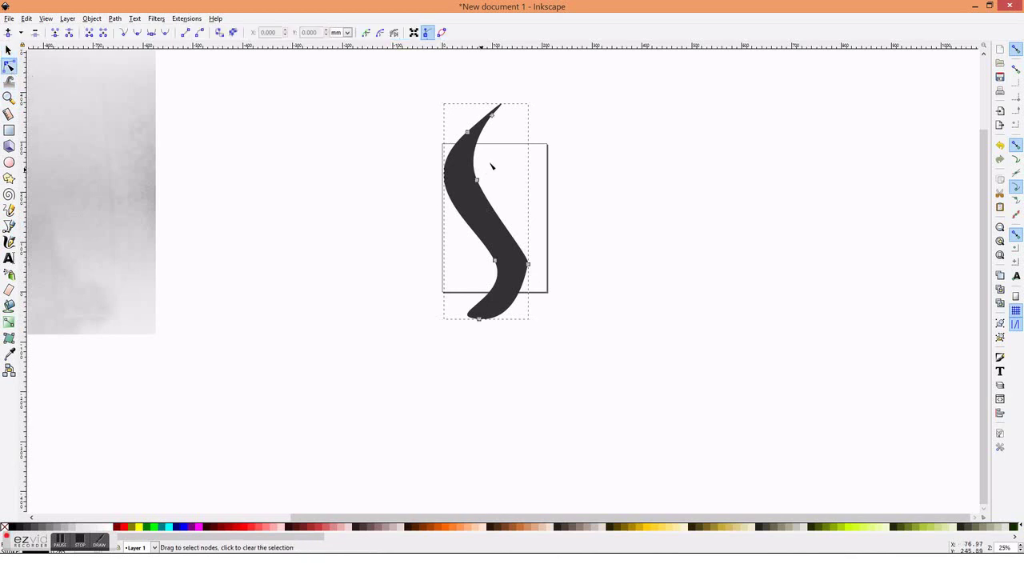
left_click(492, 116)
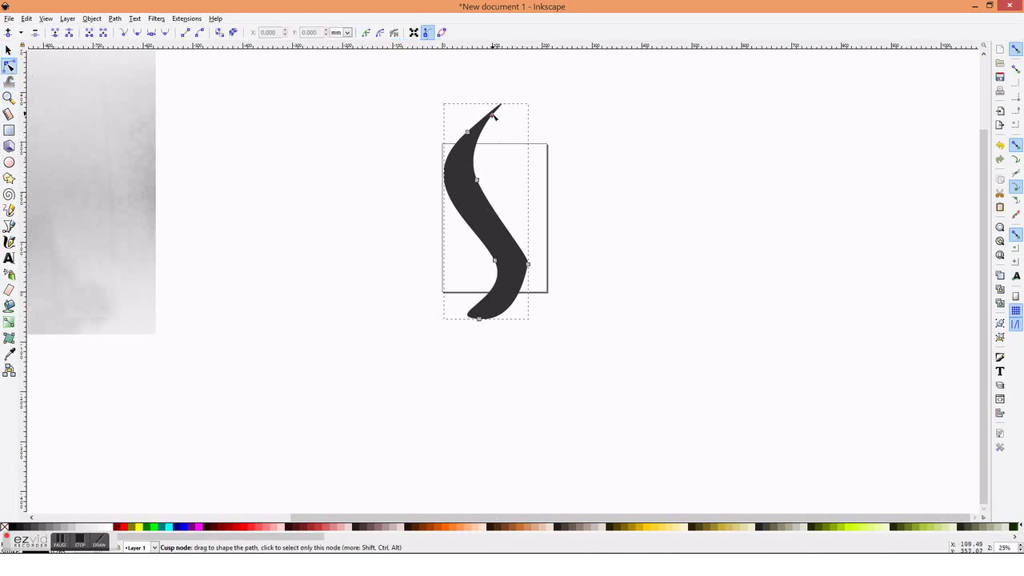
left_click(528, 261)
left_click_drag(527, 267, 527, 280)
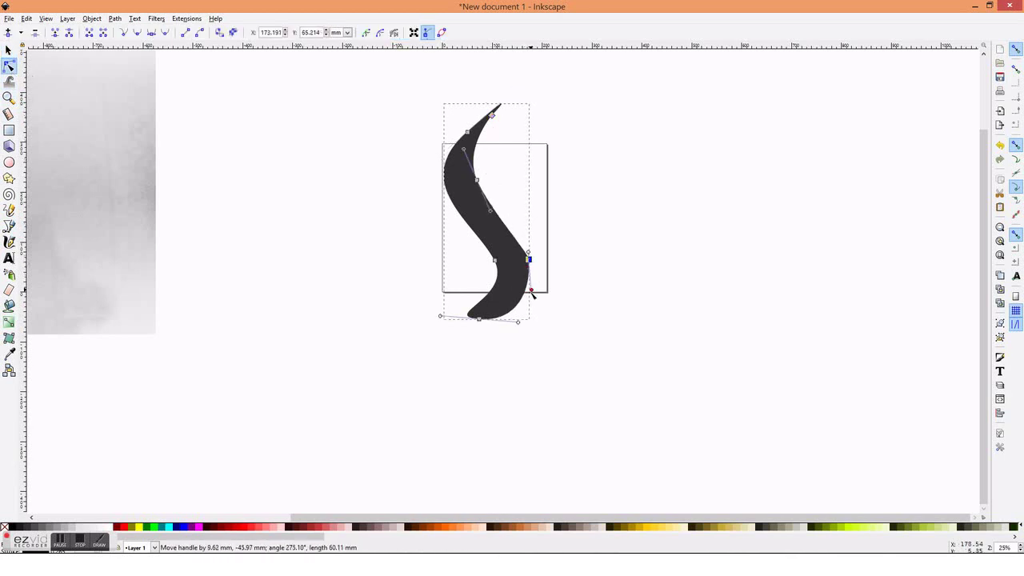
left_click_drag(439, 317, 474, 323)
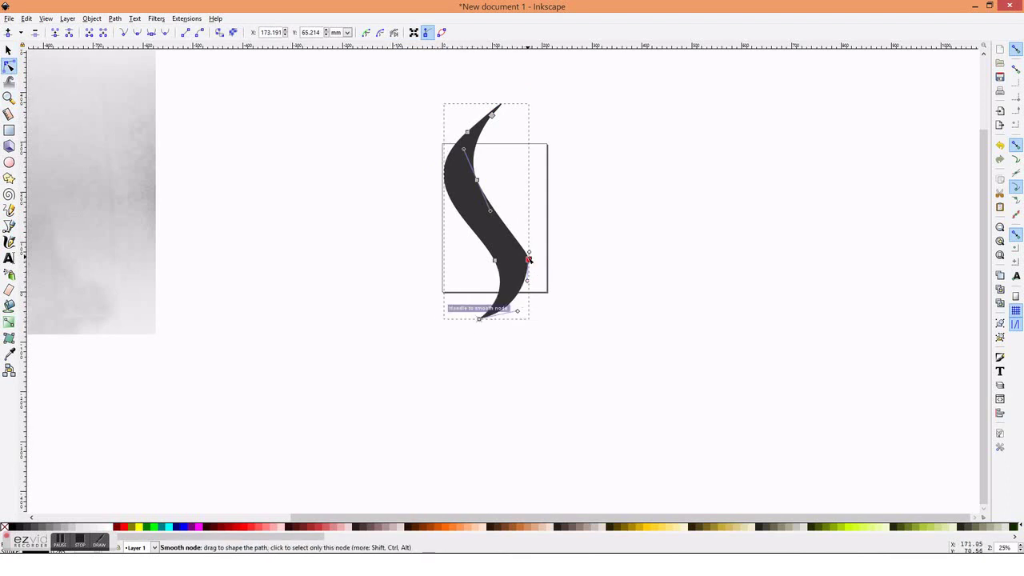
left_click_drag(491, 212, 505, 218)
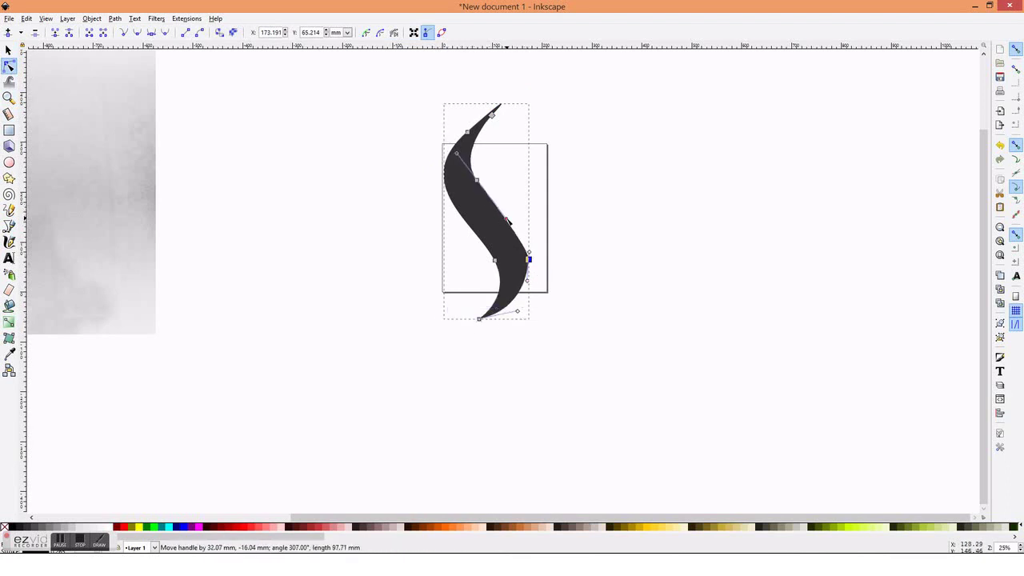
left_click_drag(485, 185, 485, 184)
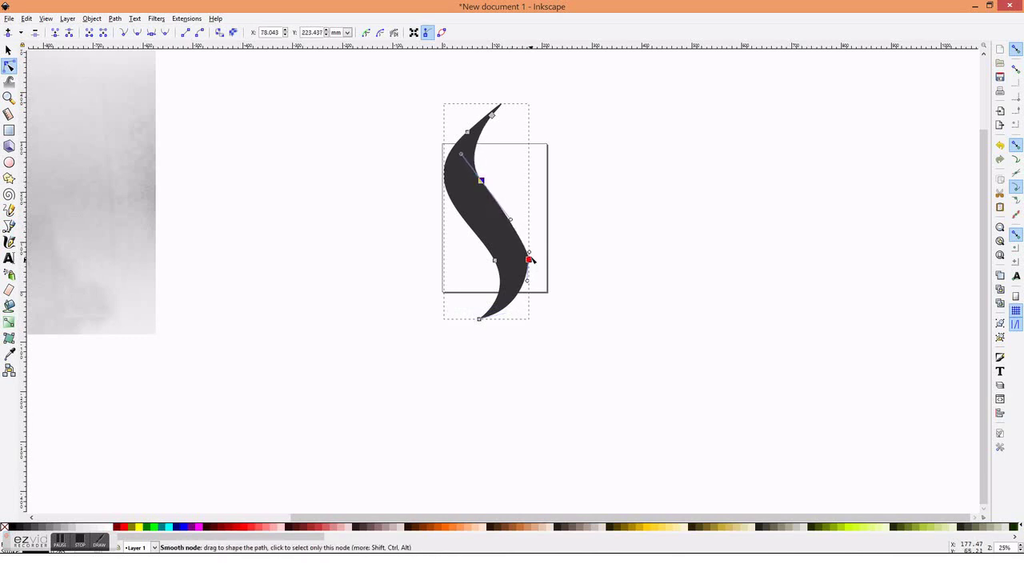
left_click_drag(529, 260, 534, 284)
left_click_drag(480, 181, 479, 183)
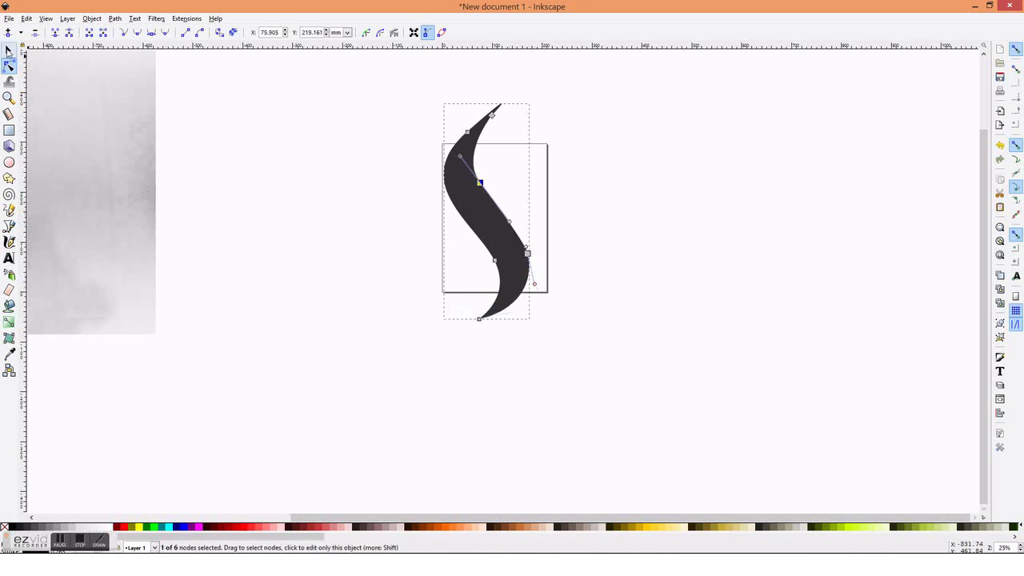
left_click(8, 50)
left_click(312, 184)
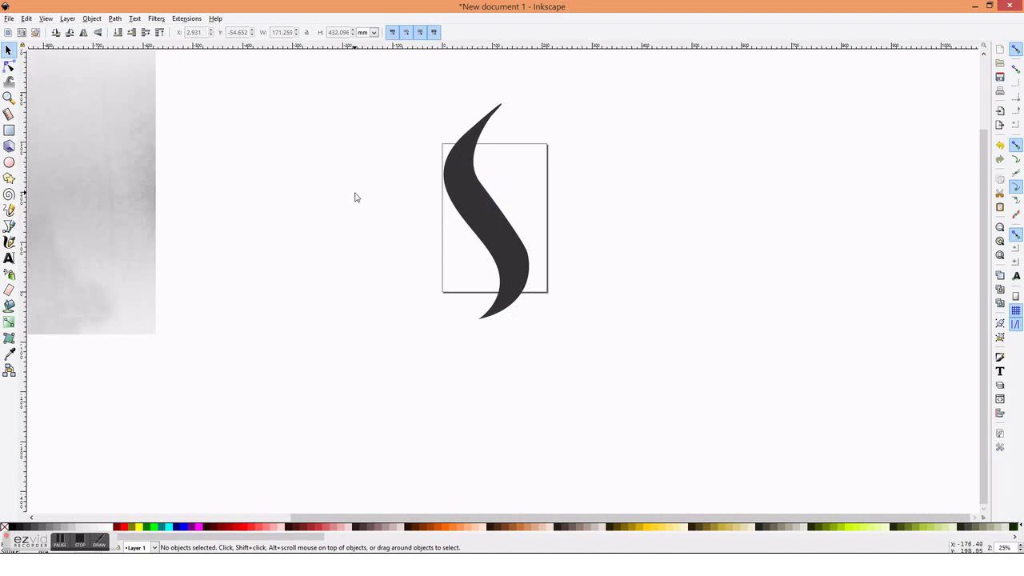
Reshape the curve at the swoosh's pointed top tip and reselect the finished S.
left_click(9, 67)
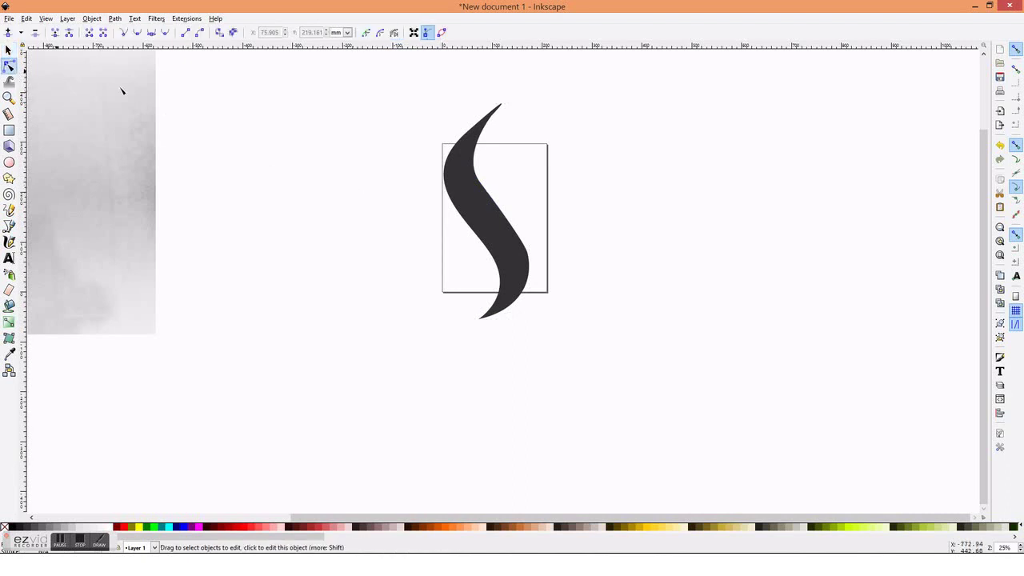
left_click(496, 114)
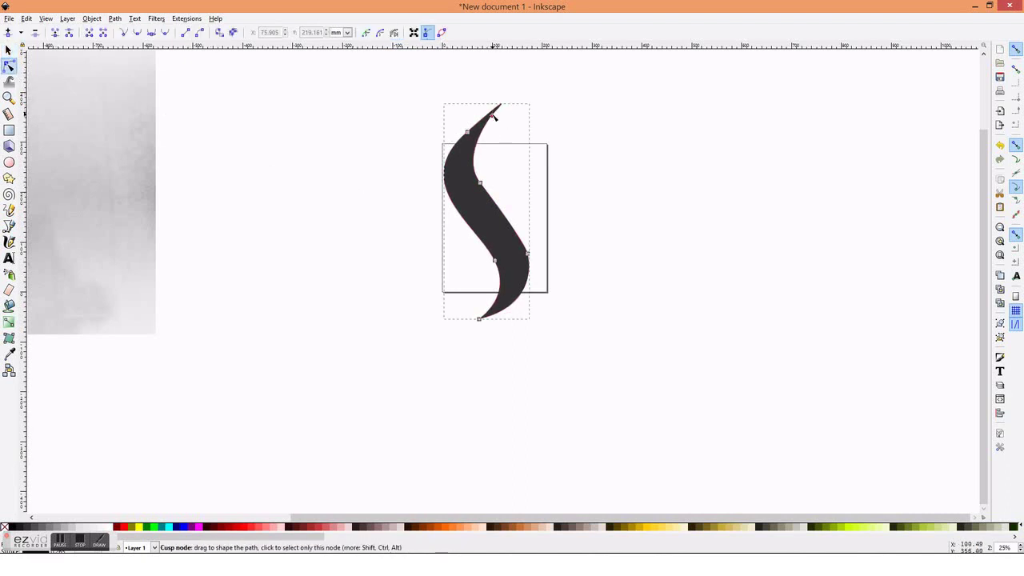
left_click(493, 114)
left_click_drag(524, 85, 491, 115)
left_click(8, 50)
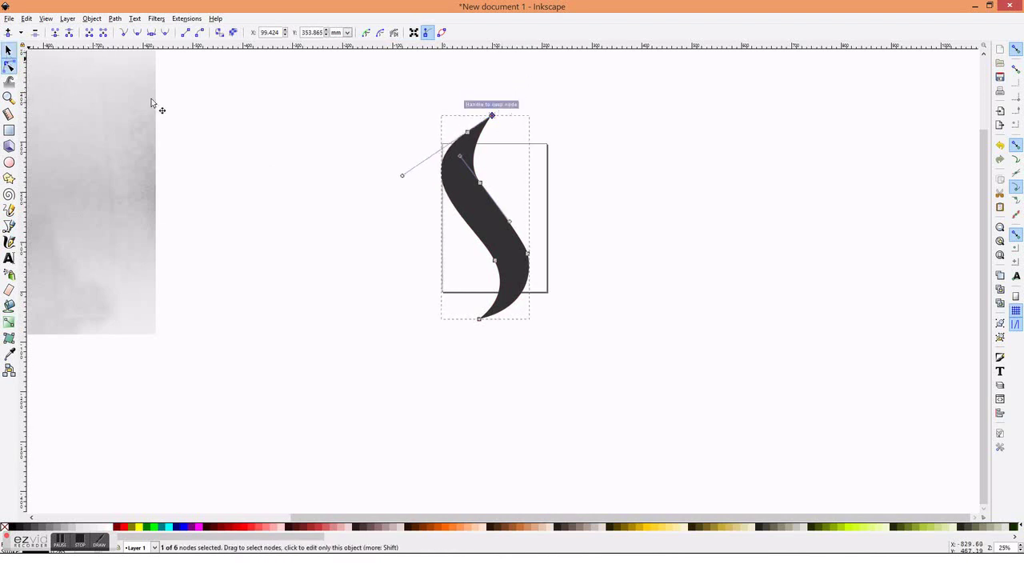
left_click(334, 182)
left_click(467, 184)
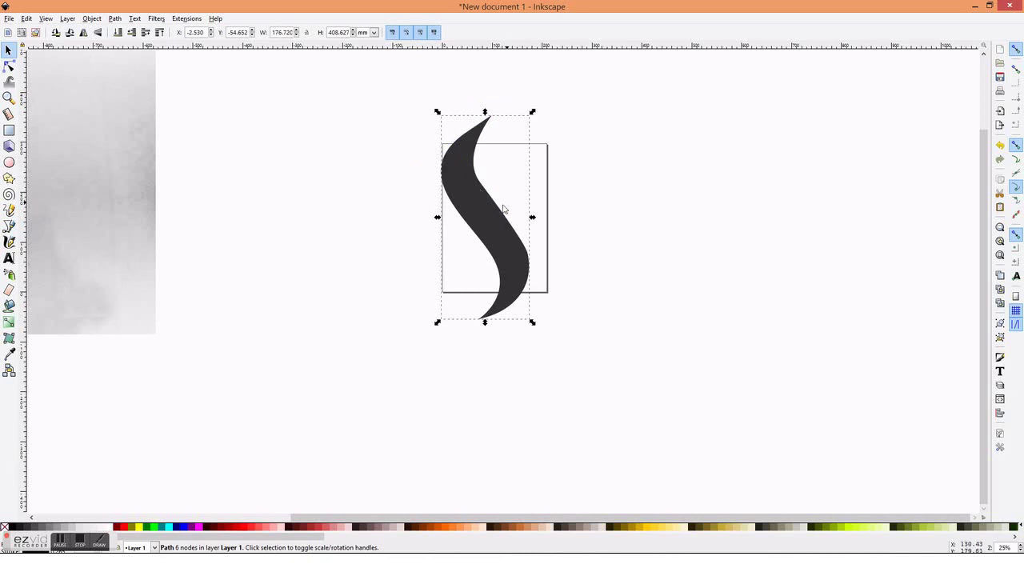
Move the S swoosh to the right of the page, make it black, and bring the sketch back.
mouse_move(503, 209)
left_mouse_down()
mouse_move(804, 283)
mouse_move(815, 275)
left_mouse_up()
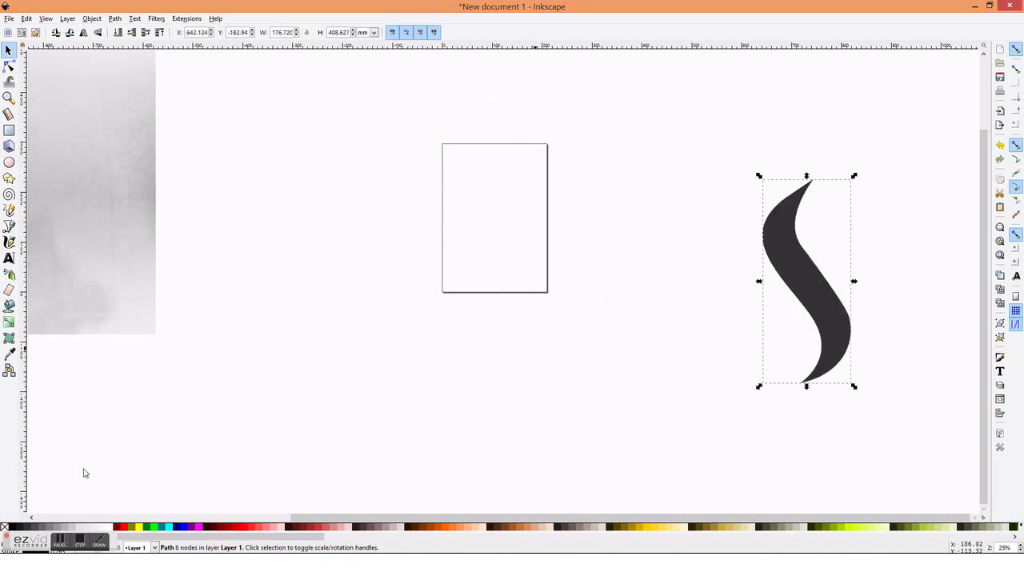
left_click(10, 528)
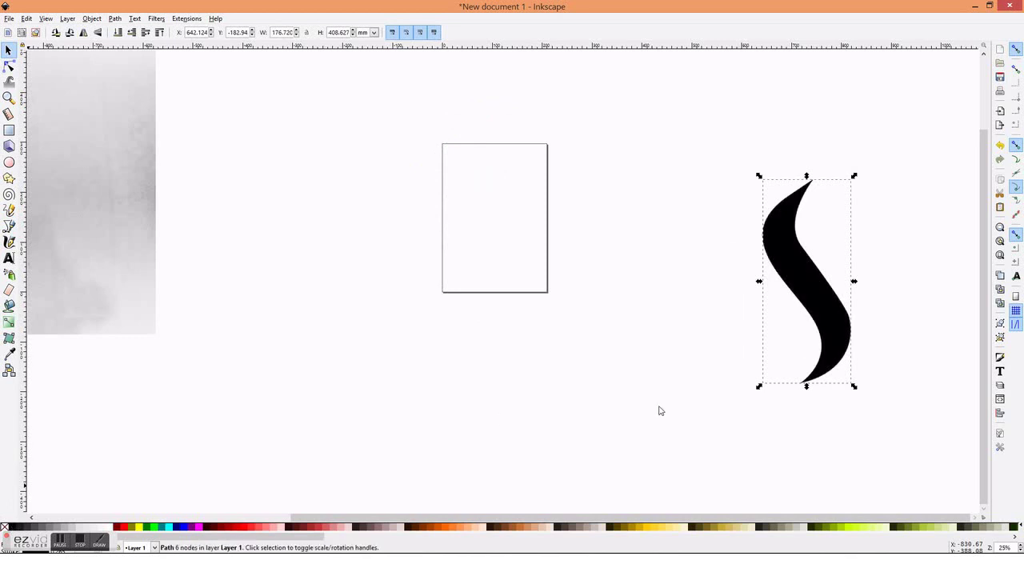
left_click(676, 401)
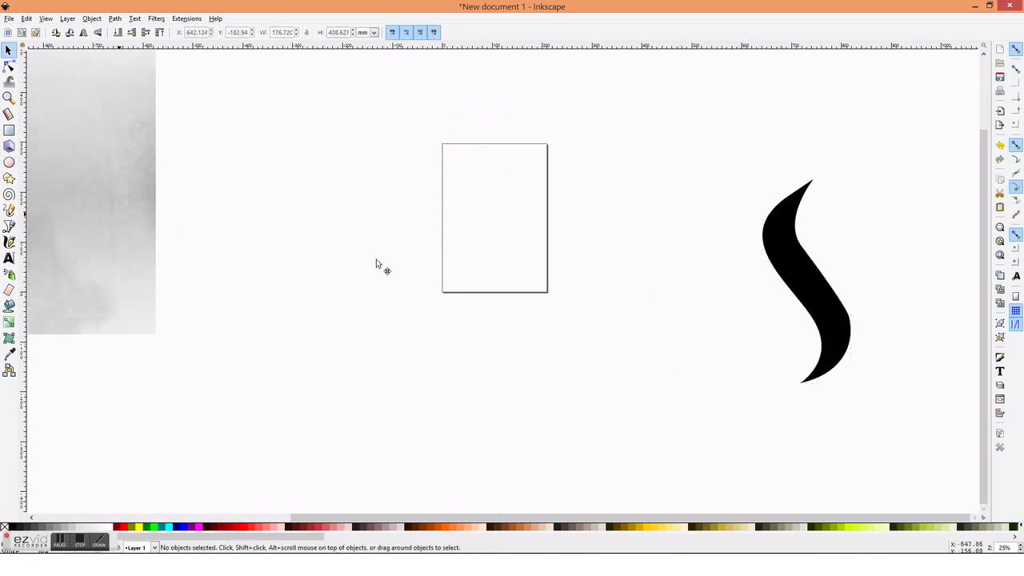
left_click_drag(376, 264, 602, 285)
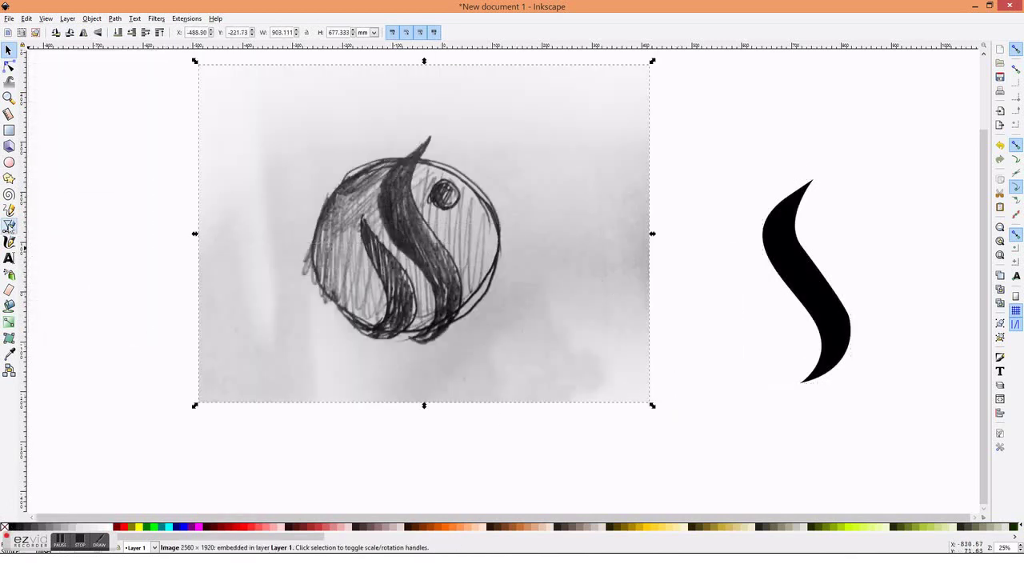
Trace the sketch's smaller left swoosh as a closed path, then move the photo out left.
left_click(16, 228)
left_click_drag(364, 220, 380, 240)
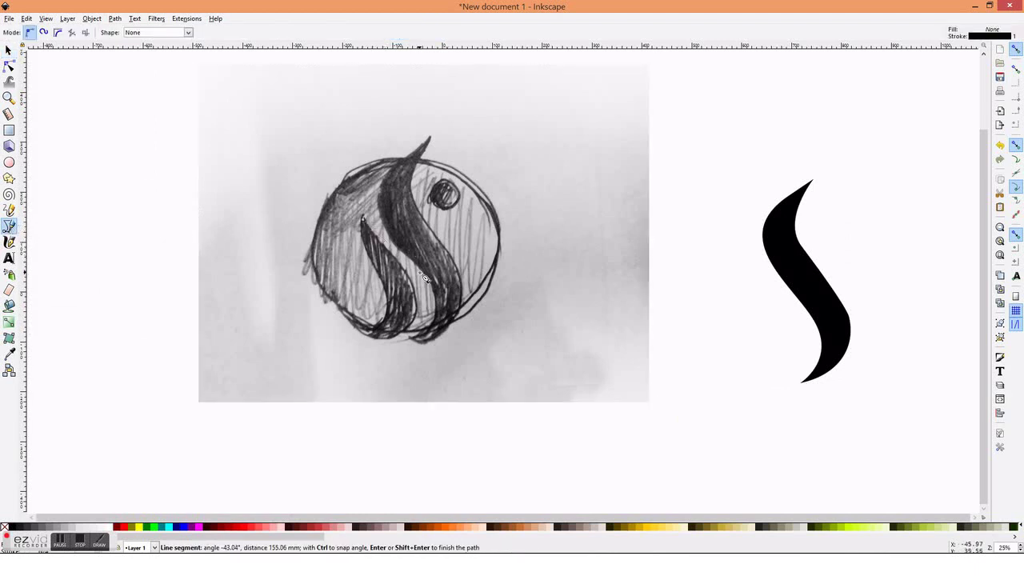
mouse_move(420, 284)
left_mouse_down()
mouse_move(407, 342)
mouse_move(330, 344)
left_mouse_up()
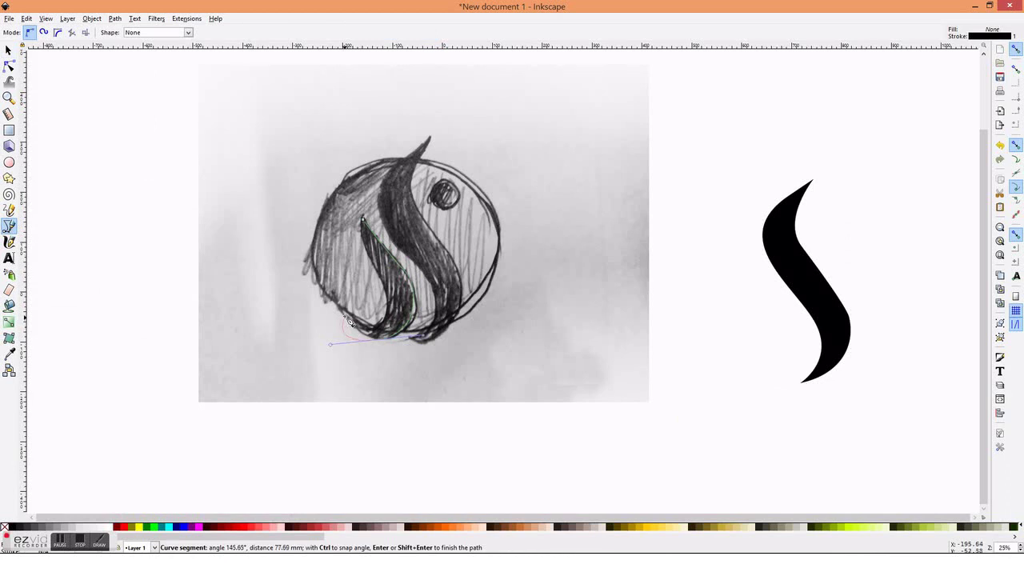
left_click_drag(385, 337, 385, 349)
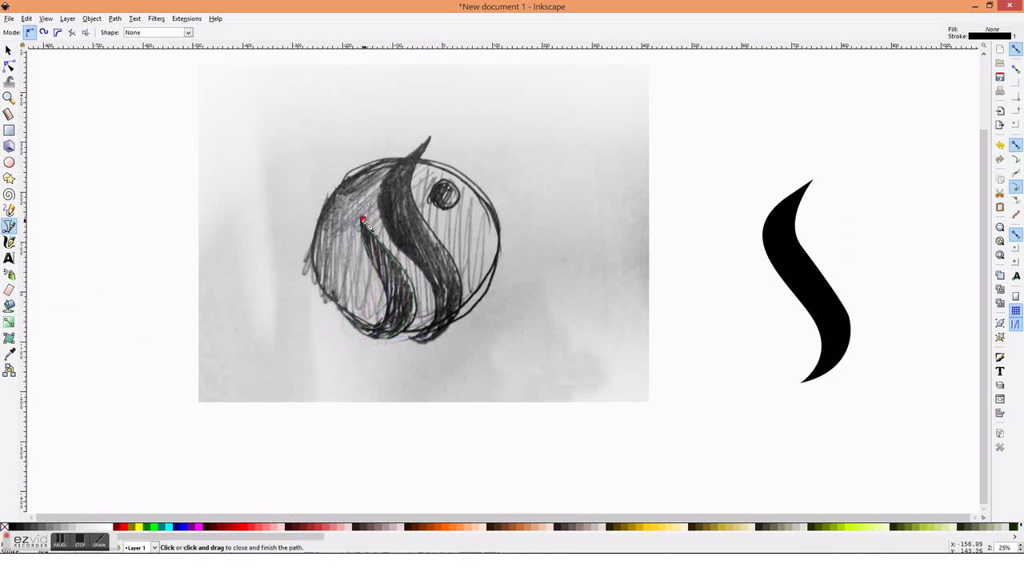
left_click(363, 220)
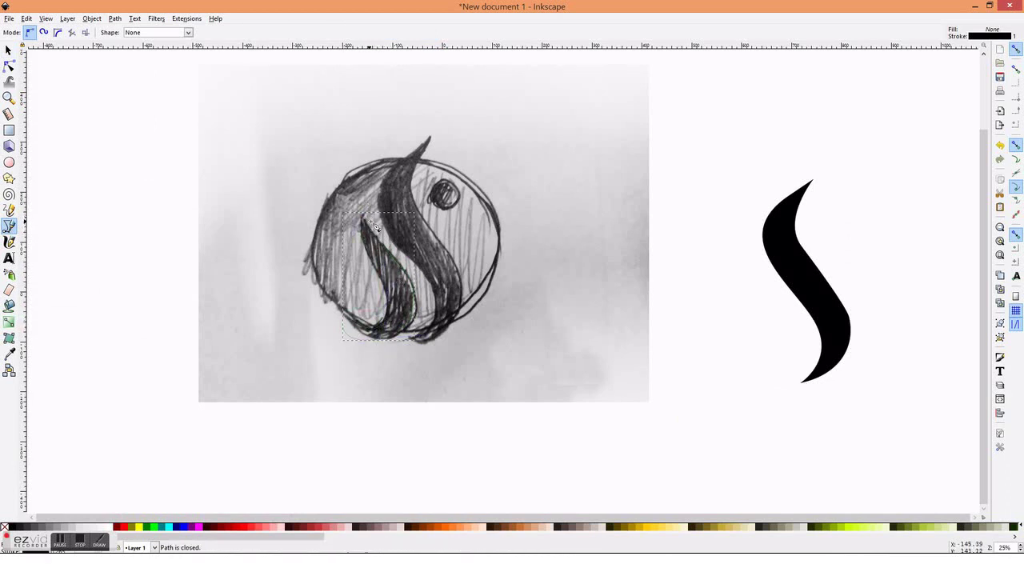
left_click(8, 51)
left_click_drag(584, 309, 87, 260)
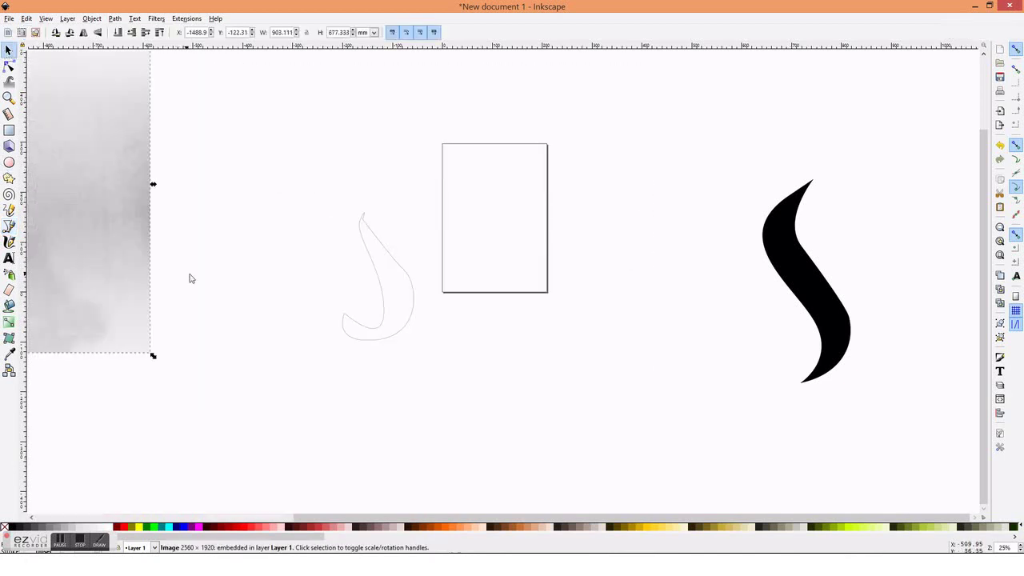
Fill the left swoosh dark grey and reshape its inner curve and bottom bend.
left_click(414, 286)
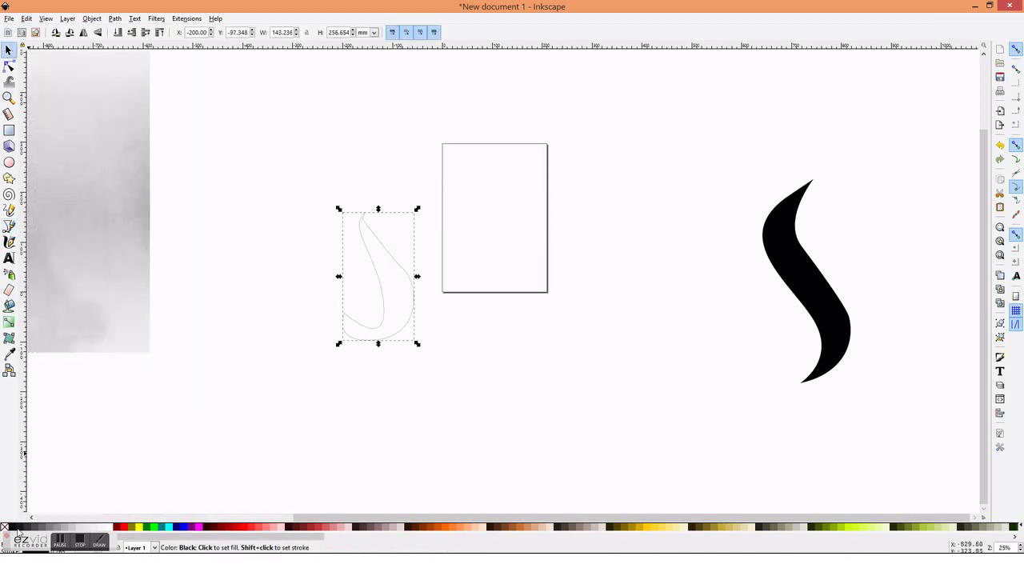
mouse_move(30, 527)
left_mouse_down()
mouse_move(398, 319)
mouse_move(511, 267)
left_mouse_up()
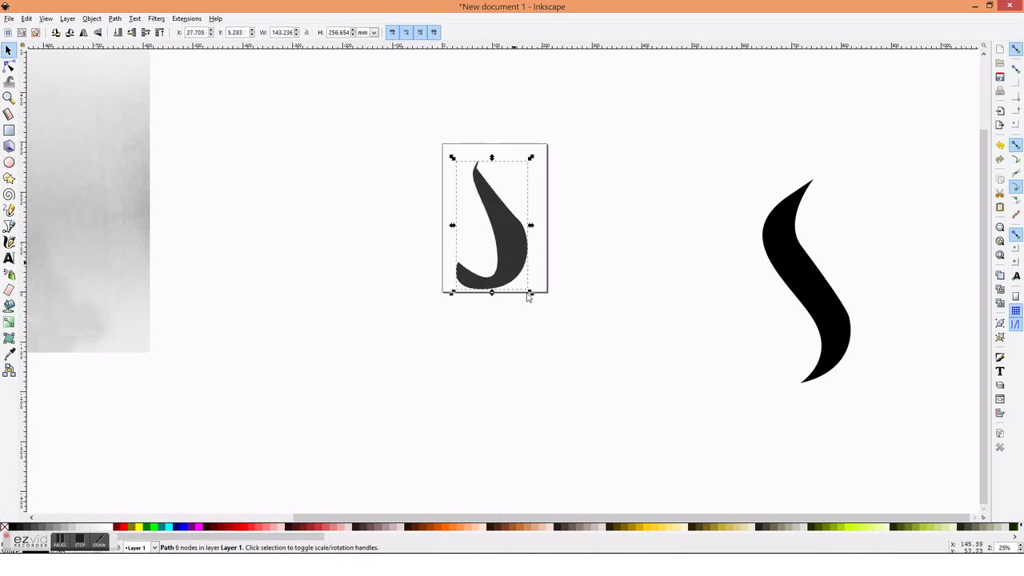
left_click(9, 67)
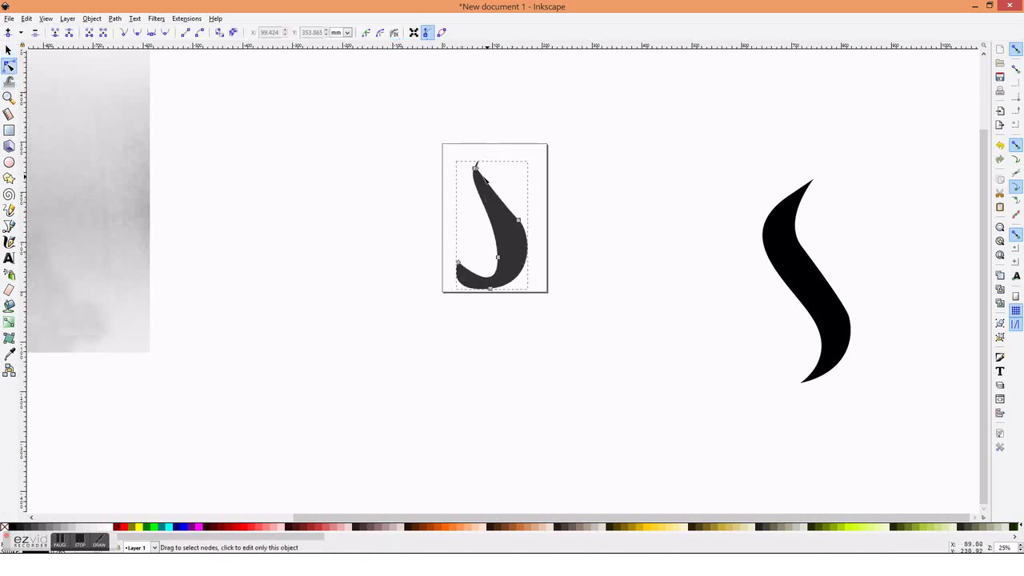
left_click(474, 168)
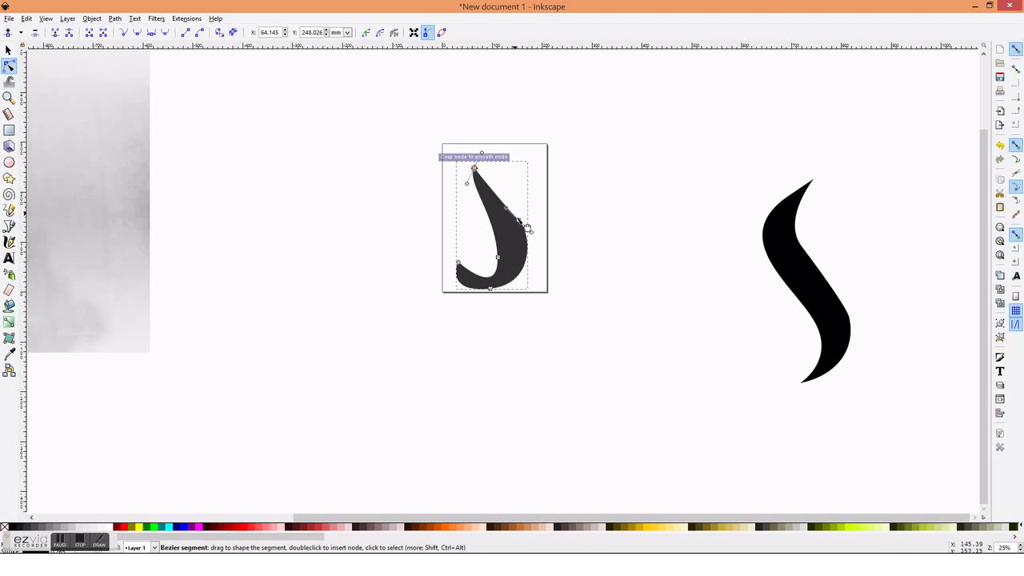
left_click_drag(497, 257, 500, 251)
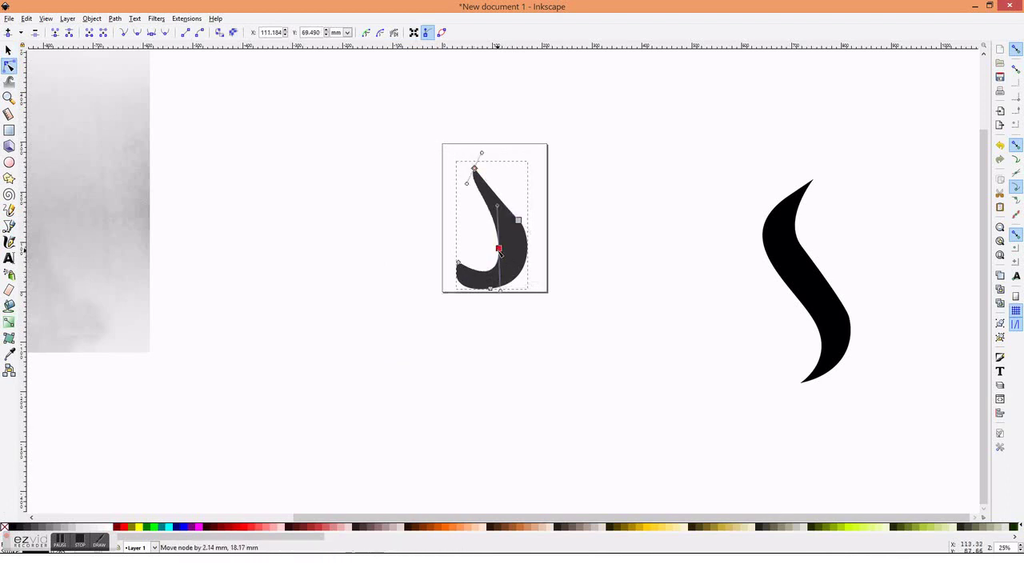
left_click(490, 289)
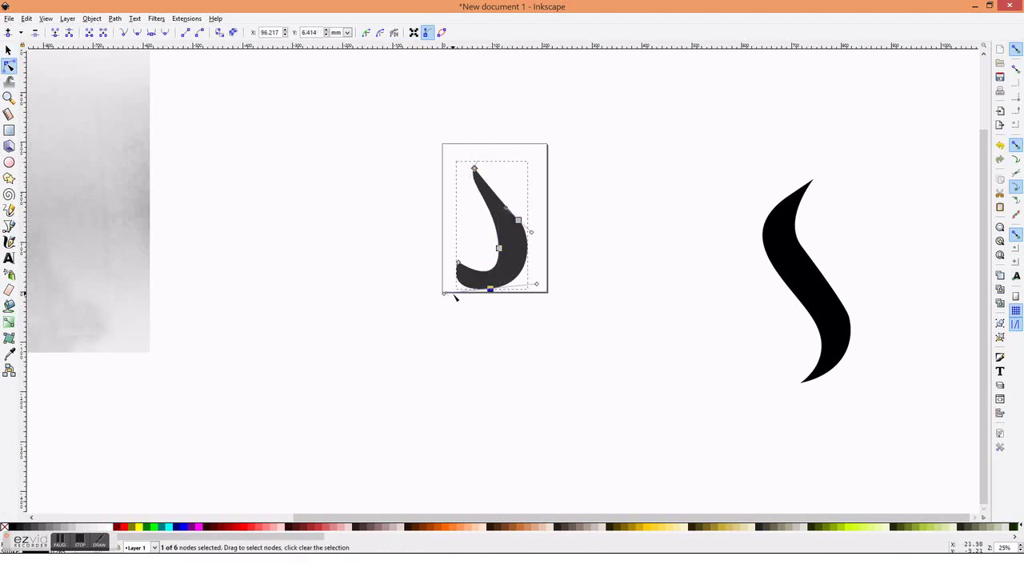
left_click_drag(444, 294, 464, 287)
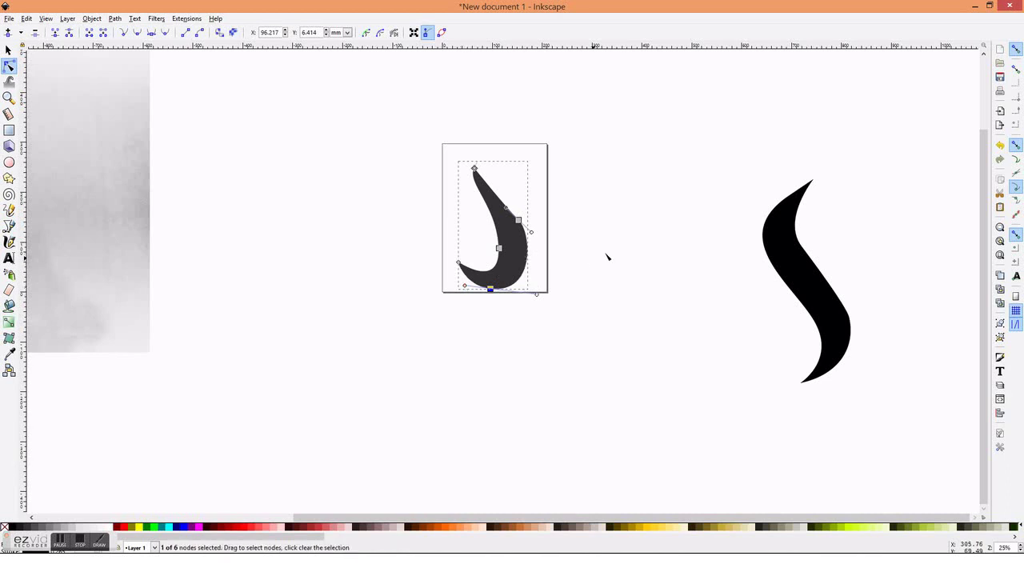
Refine the left swoosh's tip, right-side bulge and lower tail into a smooth tapered hook.
left_click(517, 219)
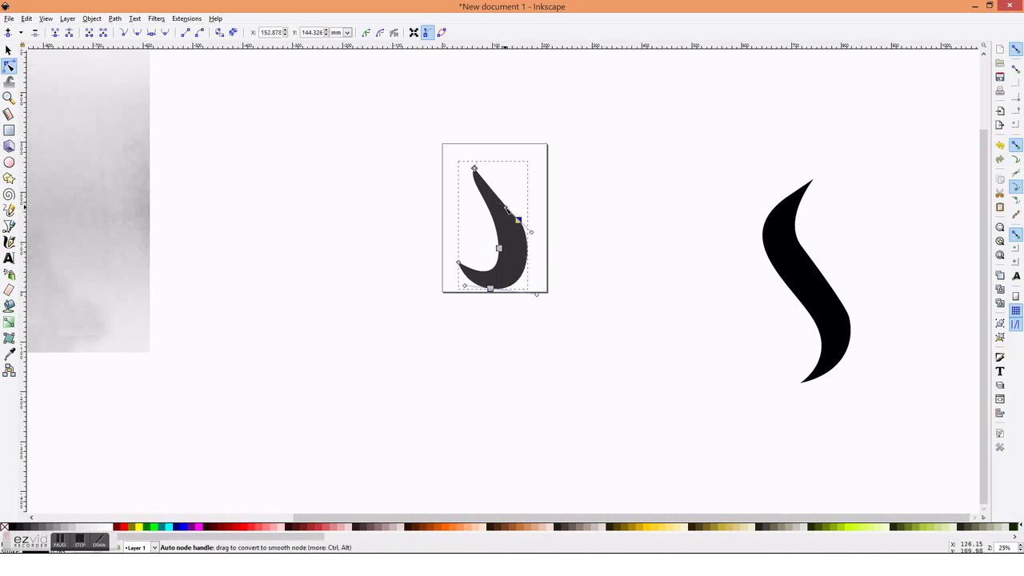
left_click(474, 169)
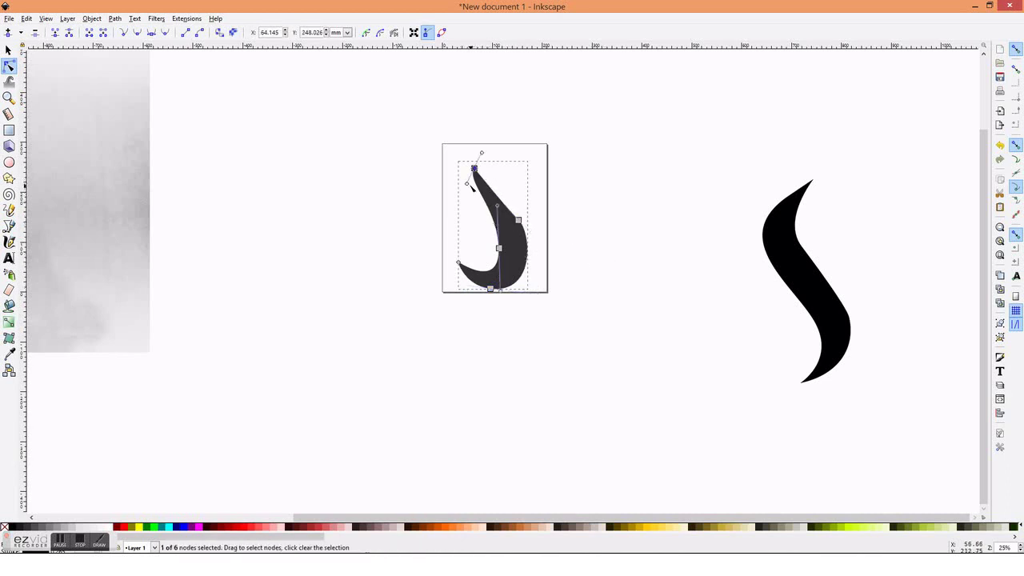
left_click_drag(468, 184, 476, 190)
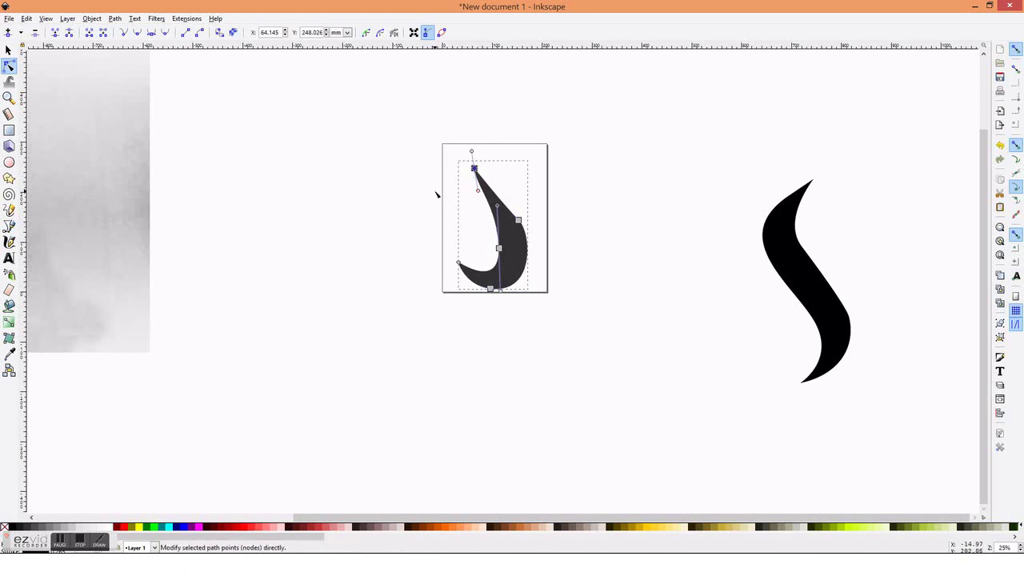
left_click_drag(517, 219, 532, 247)
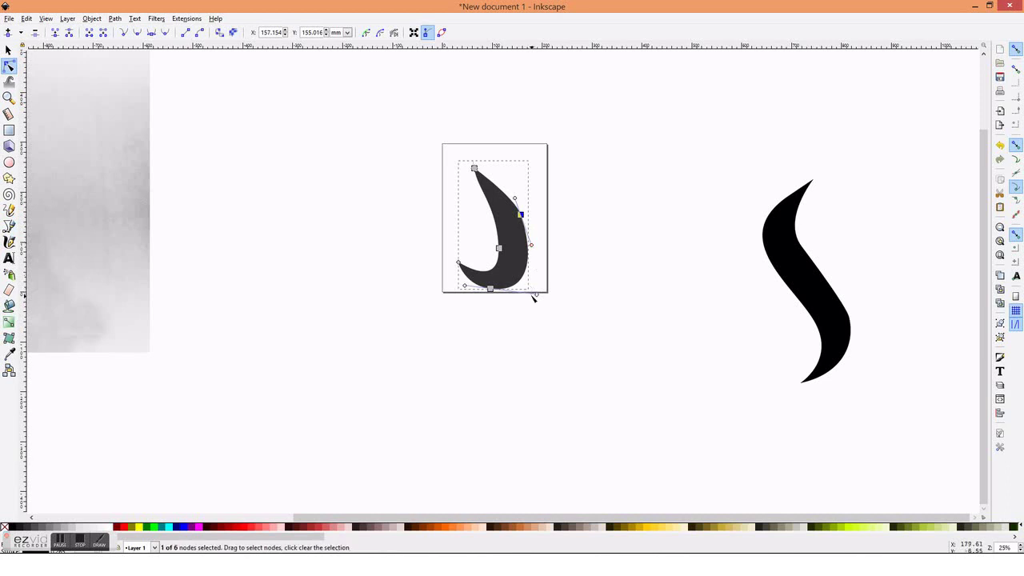
left_click_drag(539, 296, 538, 288)
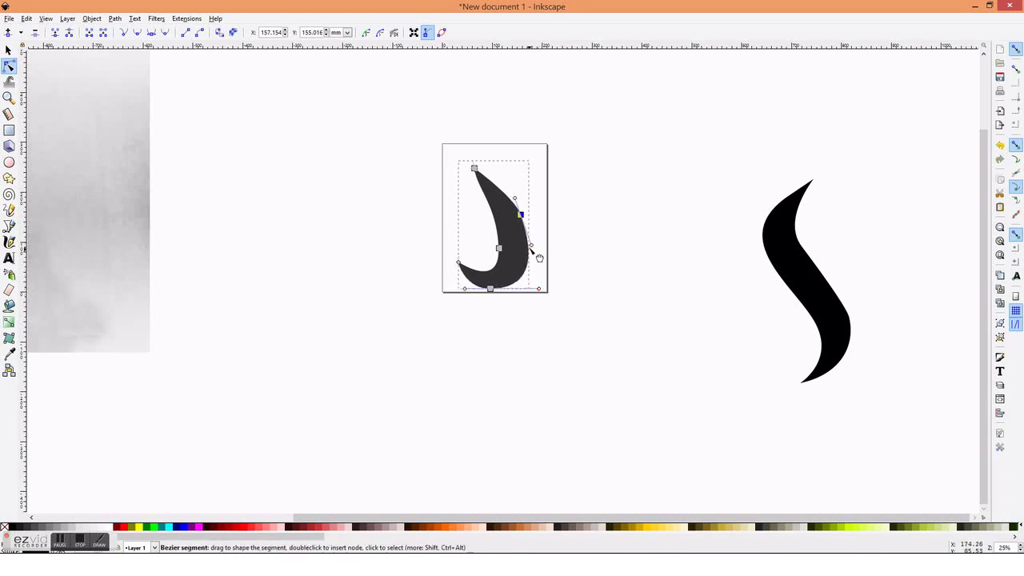
left_click_drag(521, 214, 516, 217)
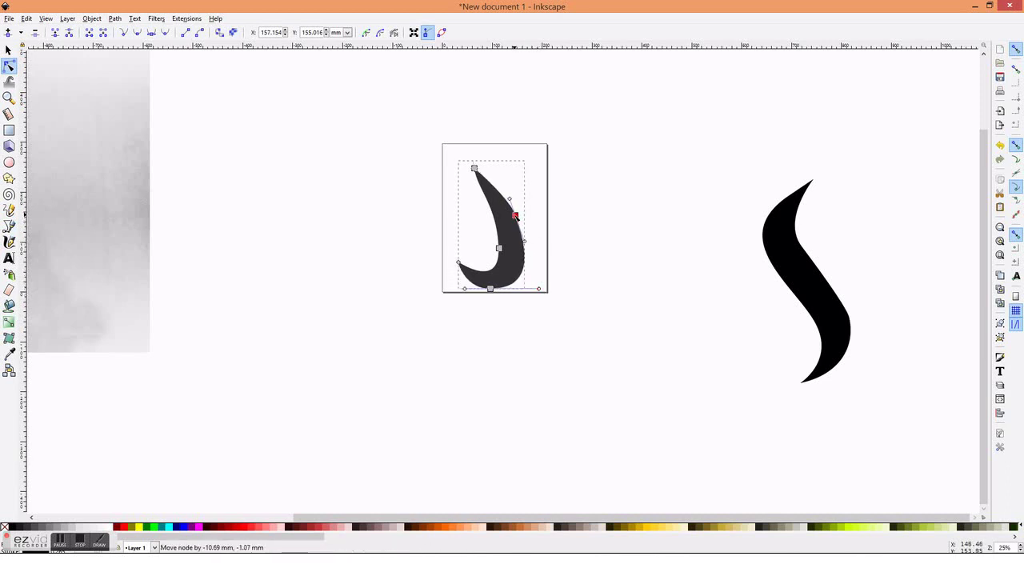
left_click(540, 295)
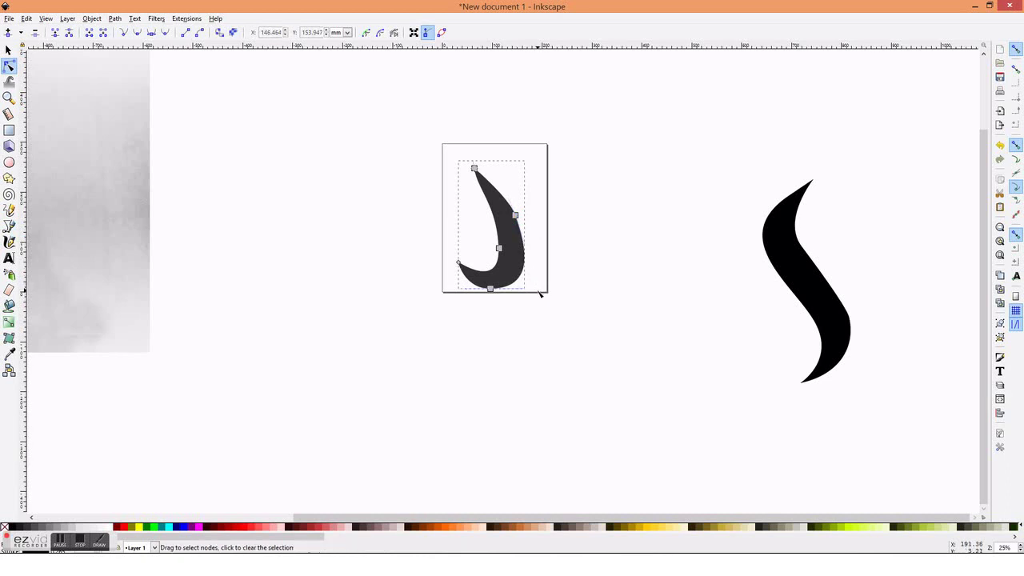
left_click(526, 260)
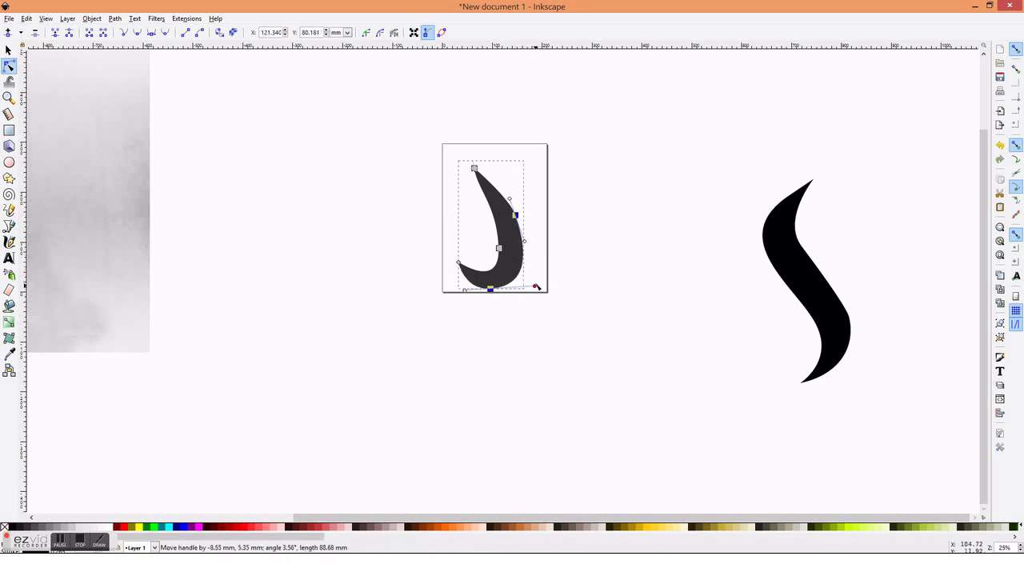
left_click_drag(540, 292, 496, 289)
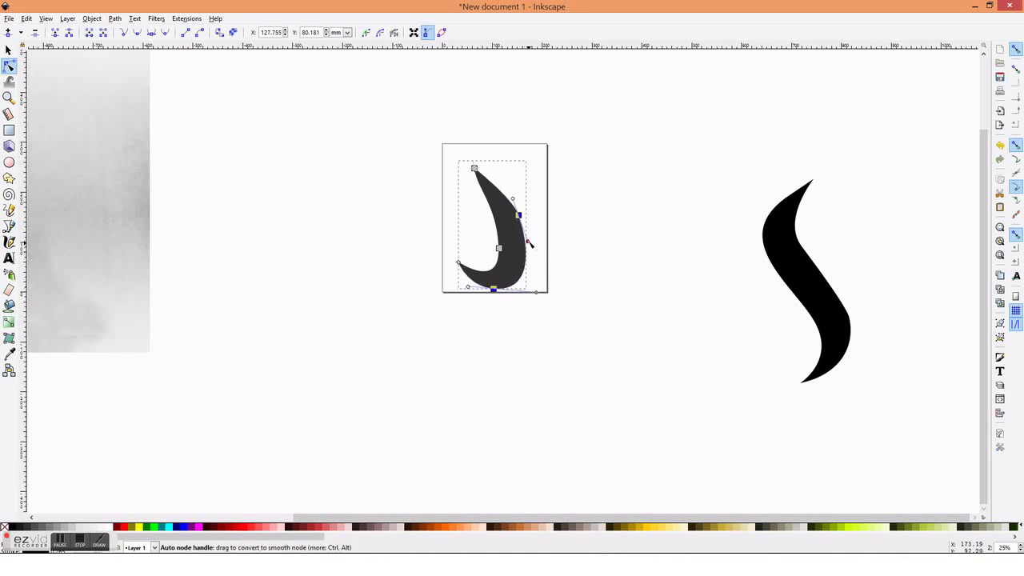
left_click_drag(537, 296, 533, 289)
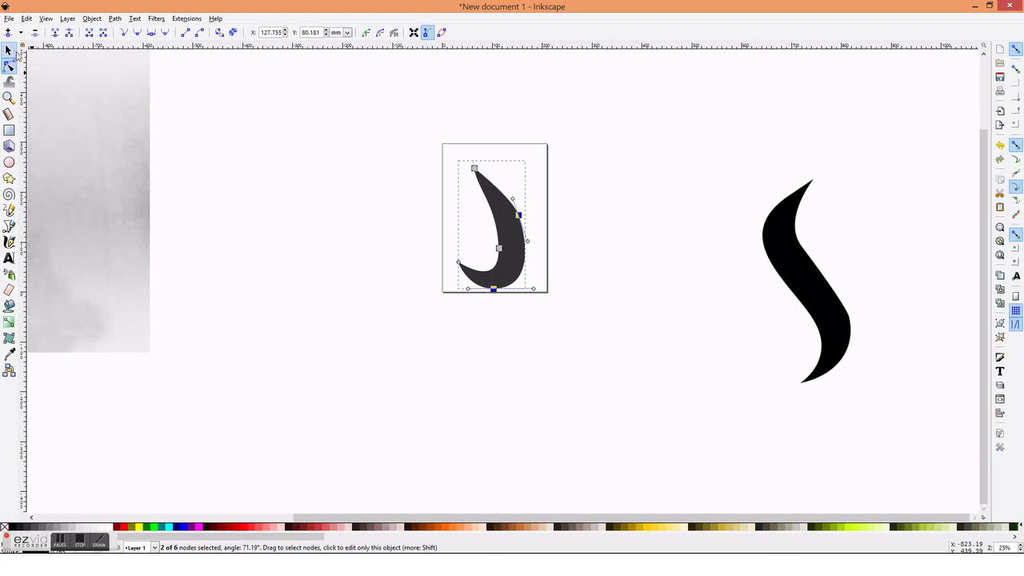
left_click(14, 51)
left_click(318, 216)
Retract the J swoosh's top-node handle to sharpen its tip.
left_click(474, 217)
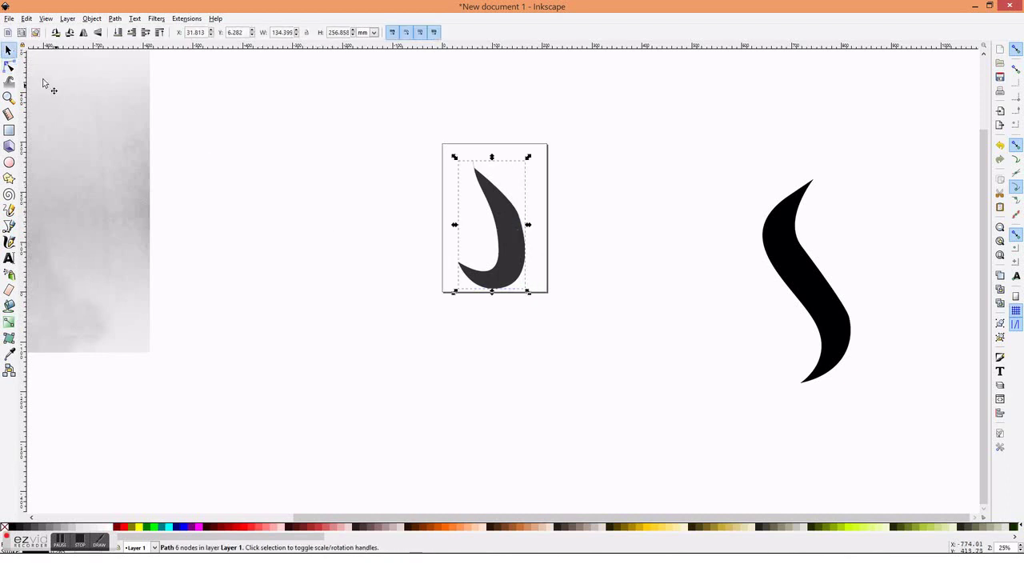
left_click(9, 66)
left_click(474, 168)
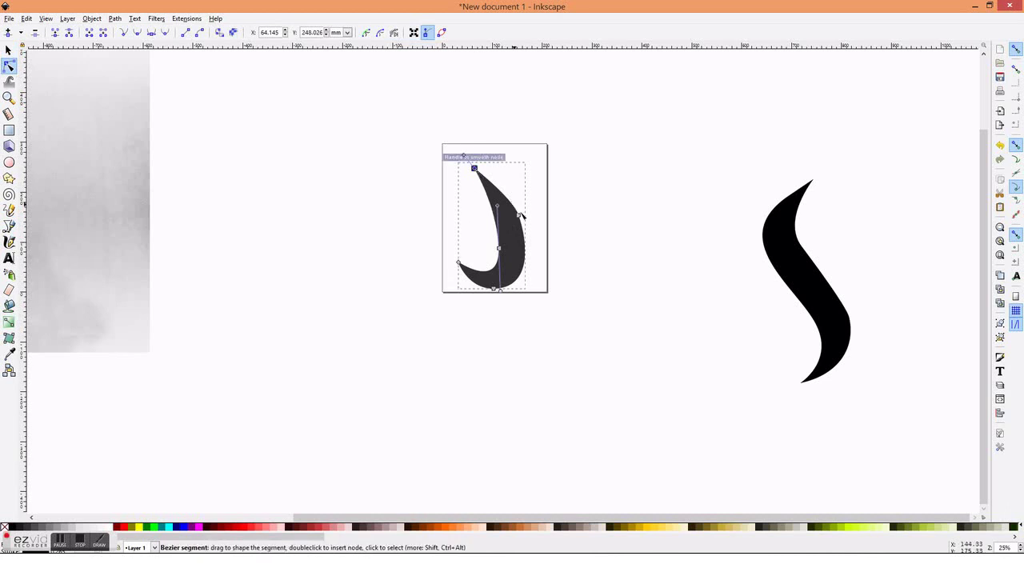
left_click(10, 50)
left_click(454, 205)
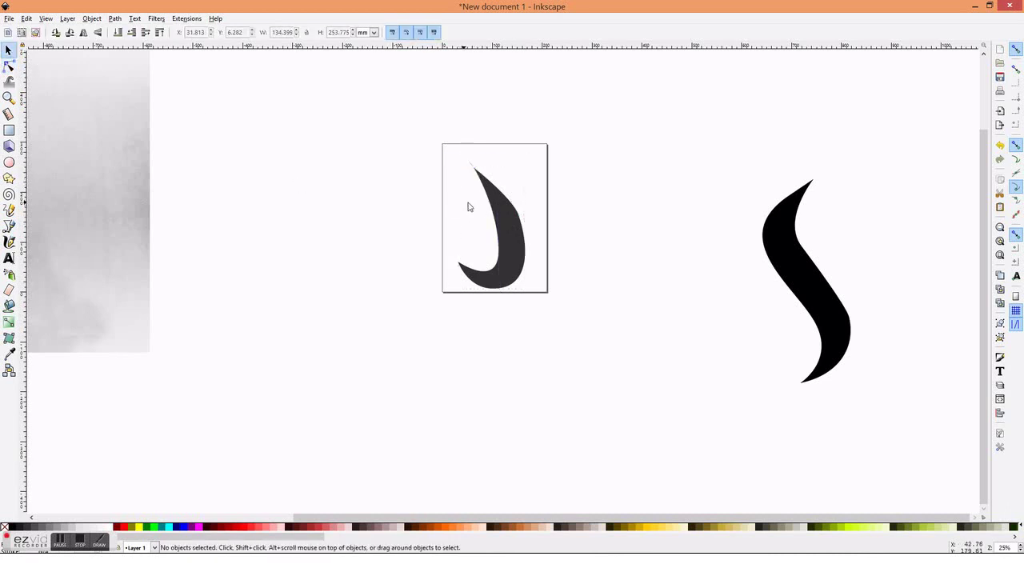
left_click(9, 66)
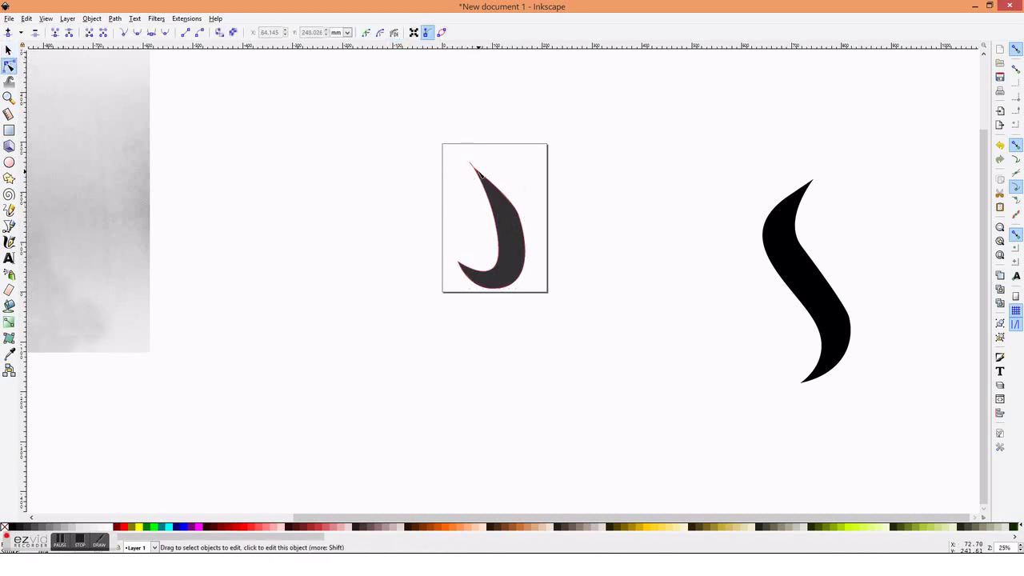
left_click(500, 206)
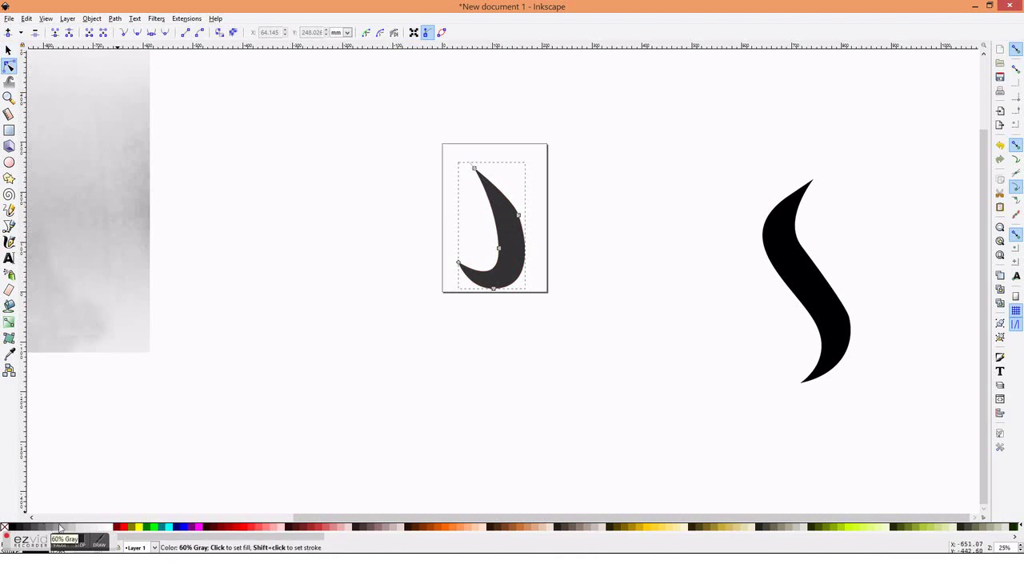
left_click(627, 251)
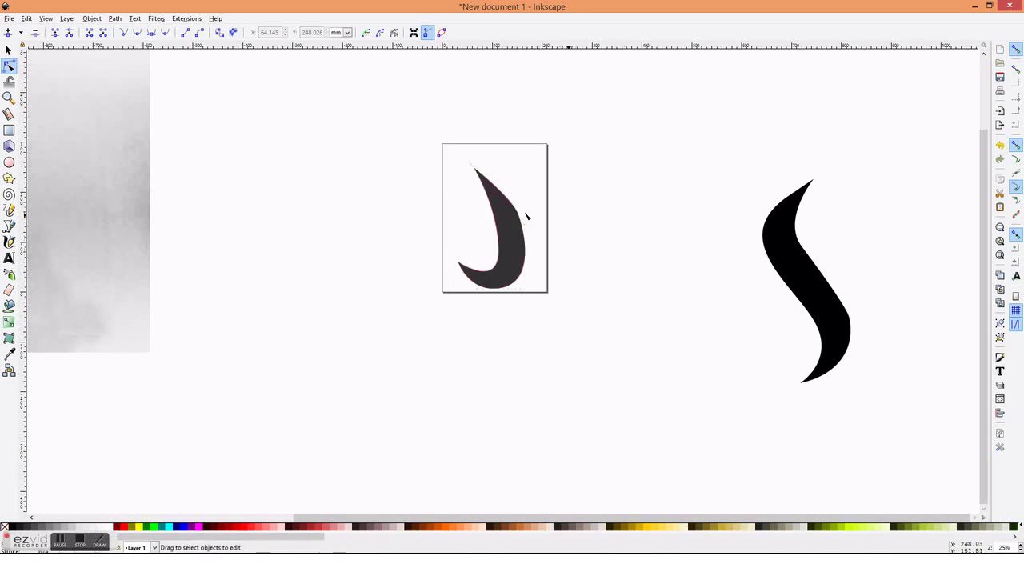
left_click(525, 218)
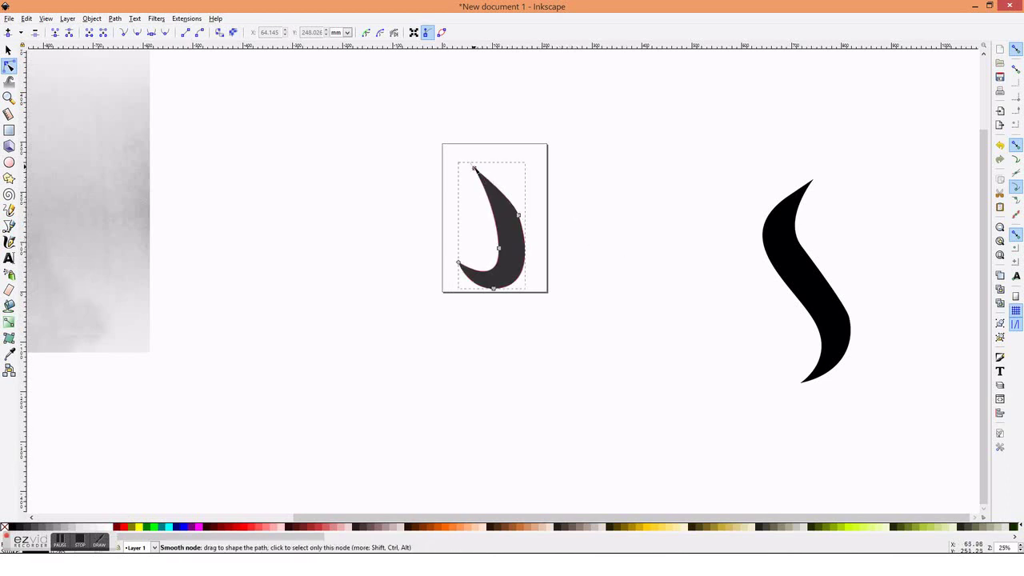
left_click(474, 168)
left_click_drag(463, 155, 474, 169)
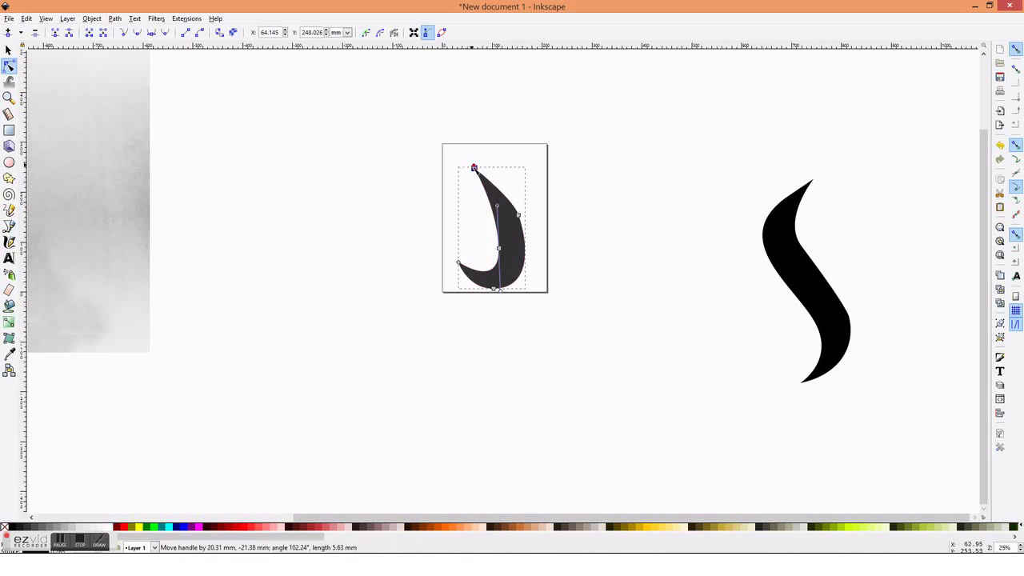
Move the J swoosh's right-edge node to reshape its right curve.
left_click(8, 50)
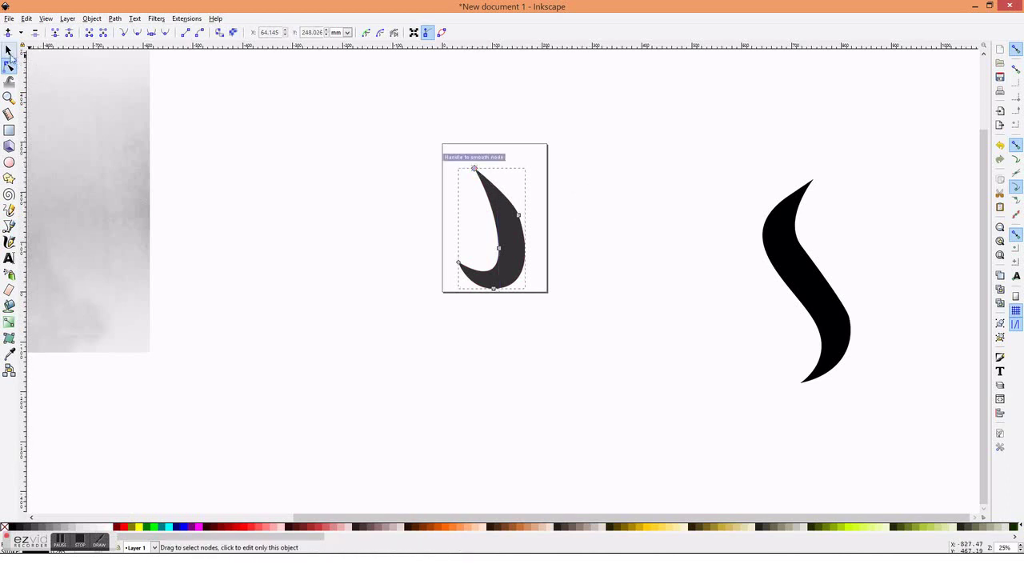
left_click(450, 189)
left_click(496, 193)
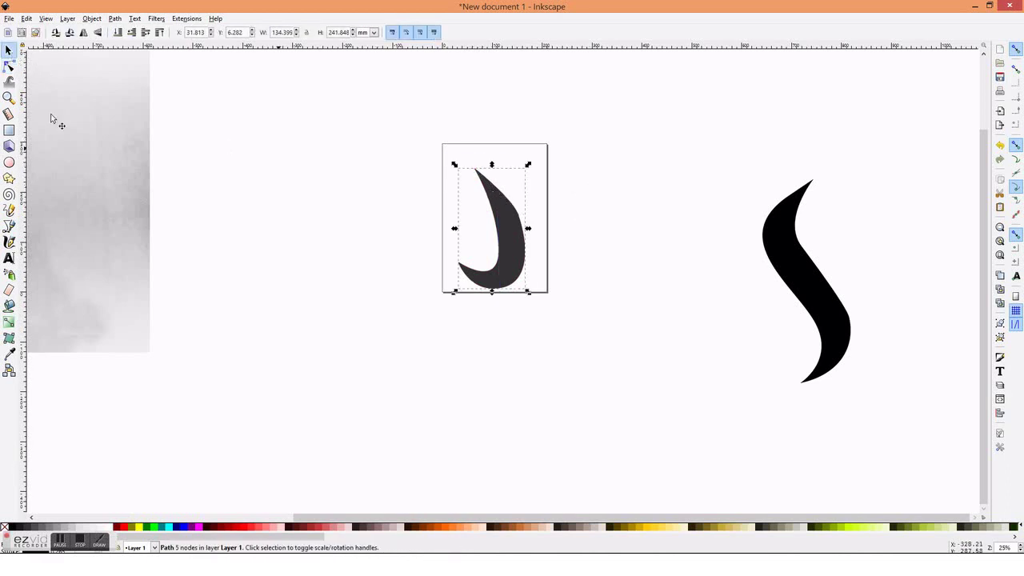
left_click(9, 65)
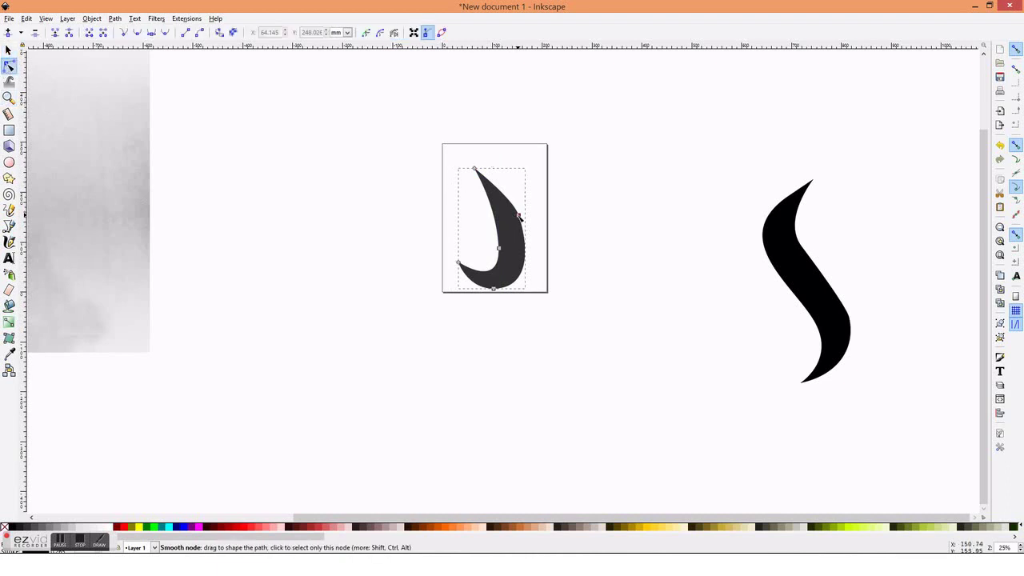
left_click(518, 215)
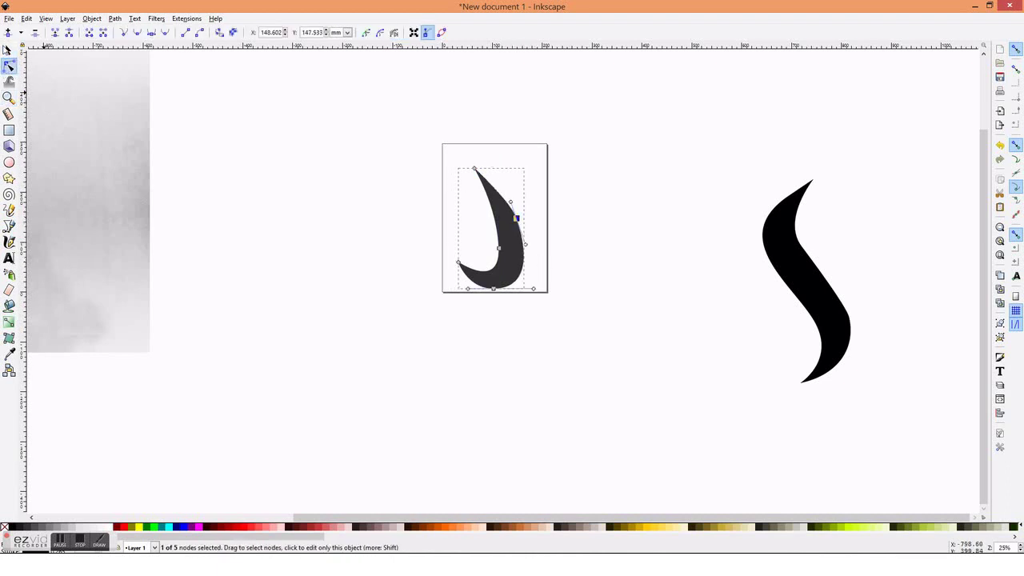
left_click(9, 51)
left_click(339, 198)
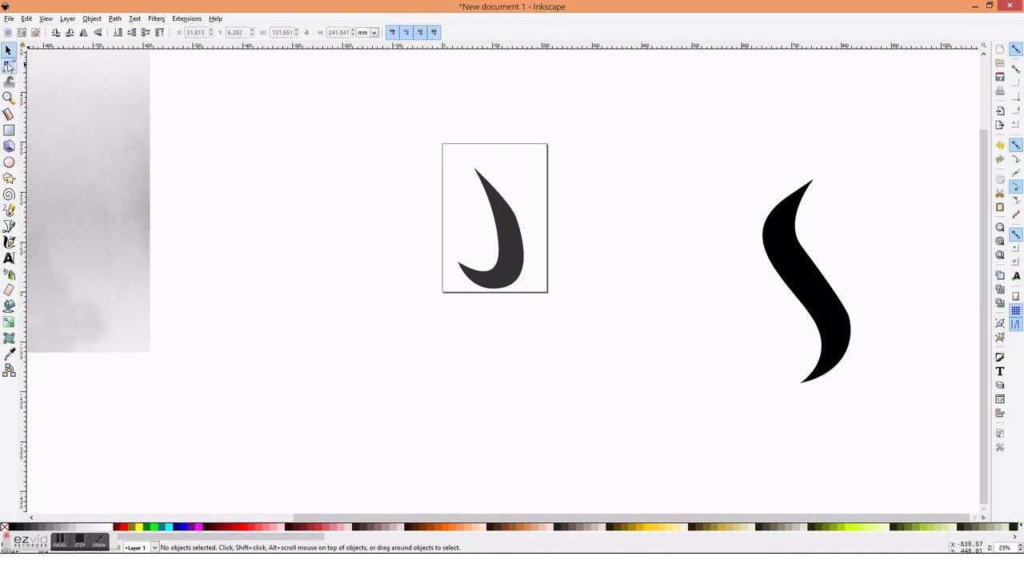
left_click(9, 66)
left_click(517, 218)
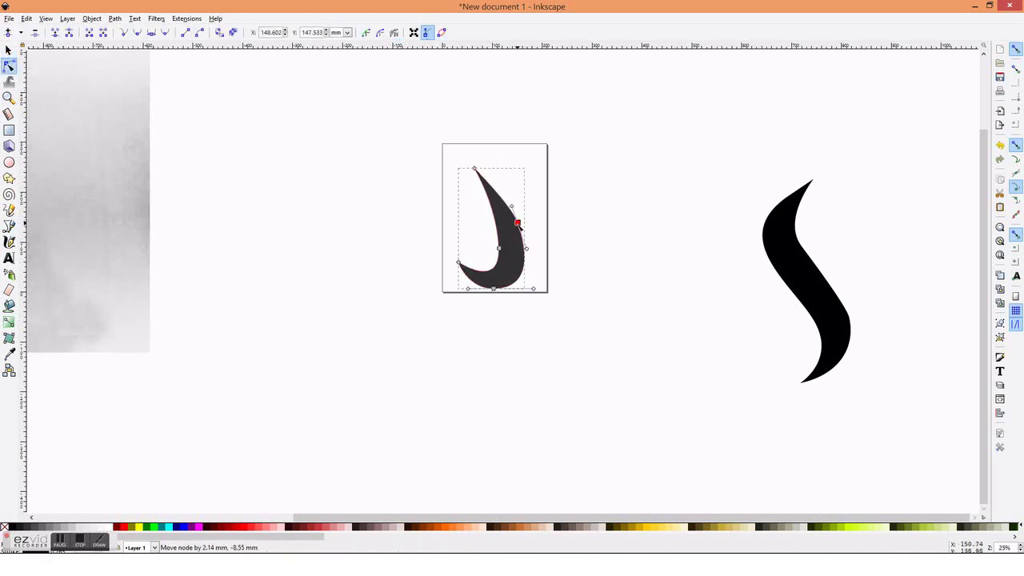
left_click_drag(516, 228, 531, 261)
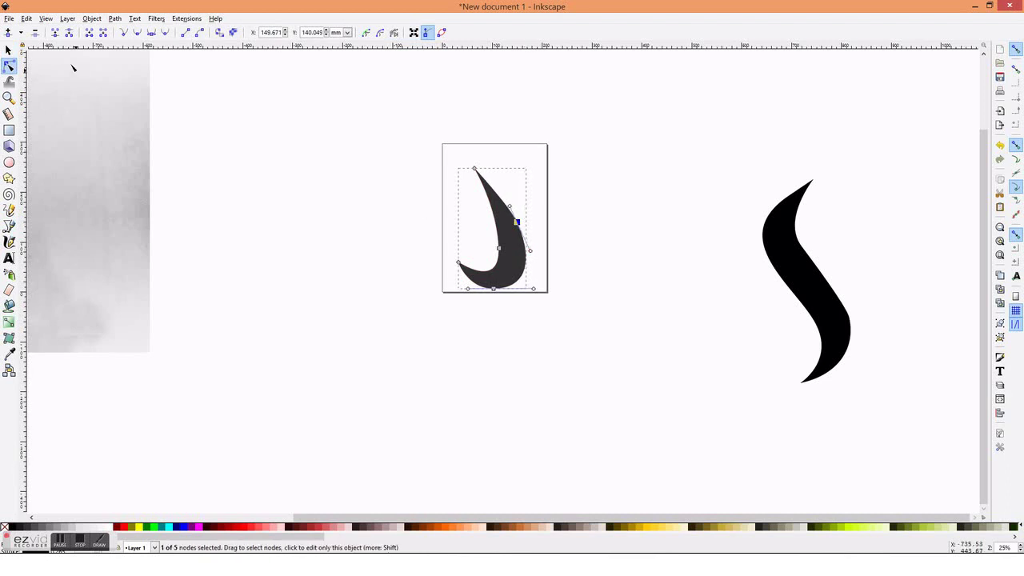
left_click(9, 49)
key("Escape")
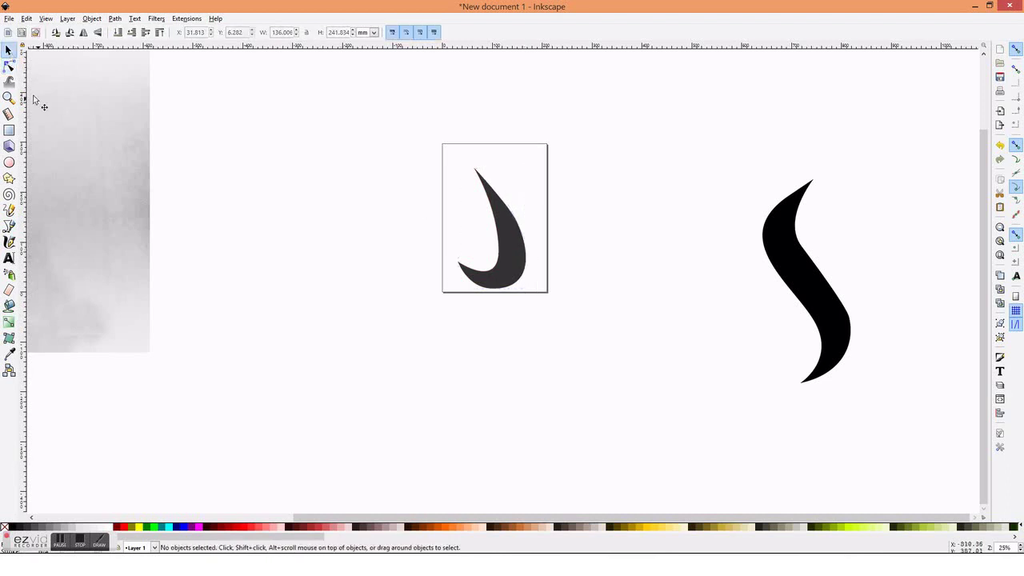
Nudge the J's right-edge node slightly up-left to smooth the curve.
left_click(9, 66)
left_click(522, 229)
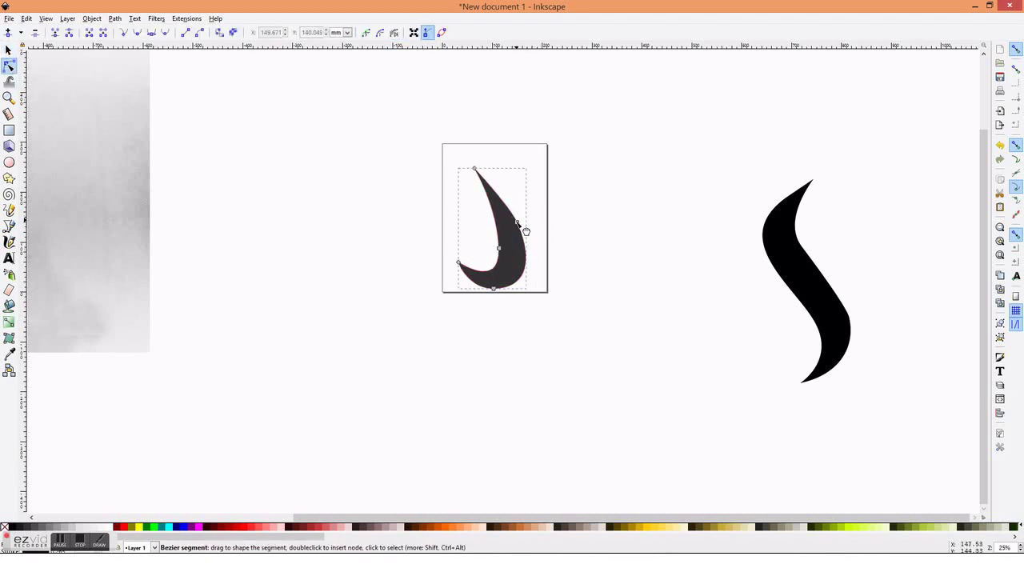
left_click(517, 223)
left_click_drag(516, 224, 514, 227)
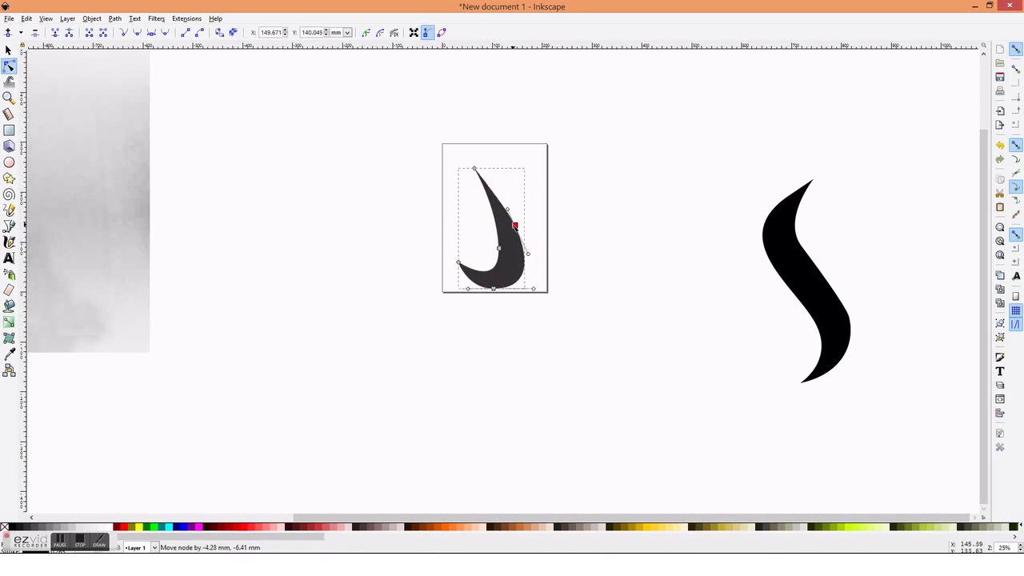
left_click(9, 50)
left_click(347, 200)
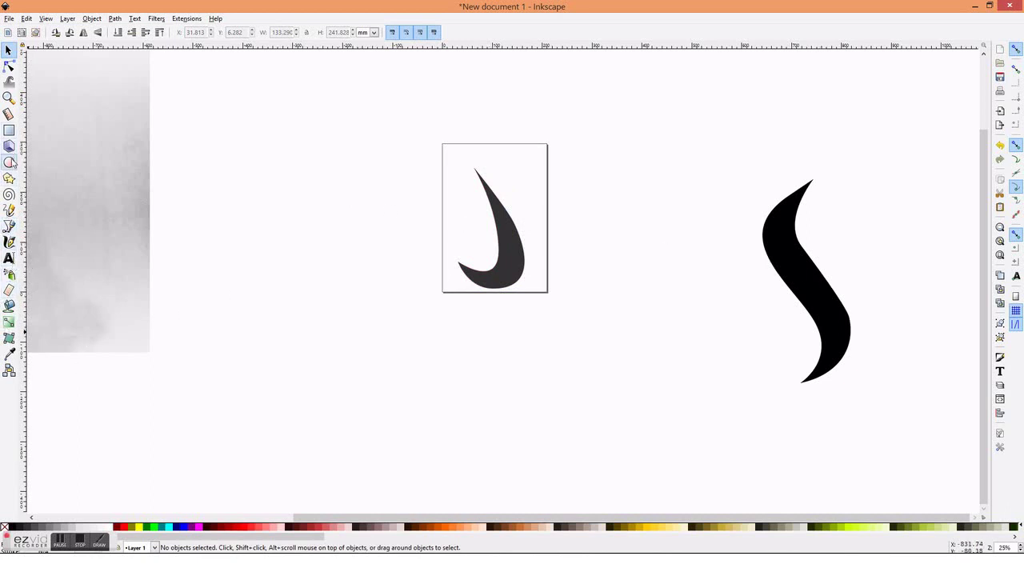
left_click(9, 163)
Draw a medium-grey circle and lower it behind the dark left swoosh, centred inside it.
key("ctrl")
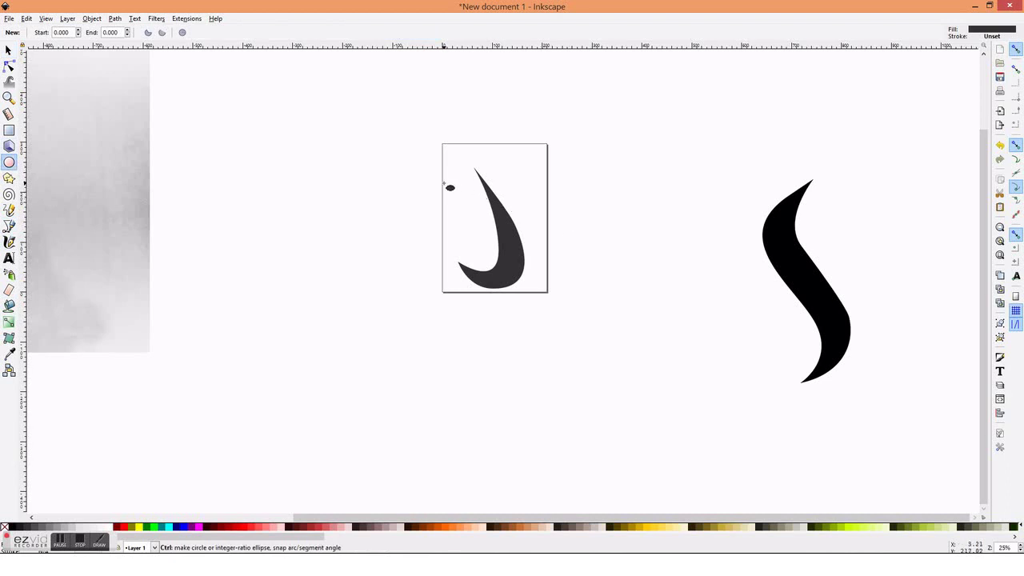
left_click_drag(445, 185, 596, 344)
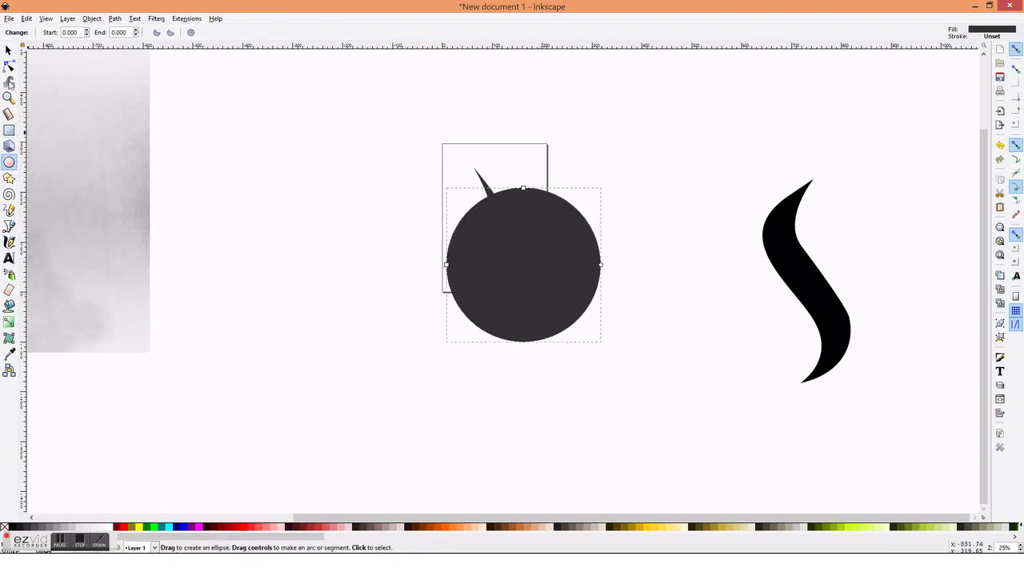
left_click(8, 50)
left_click(48, 531)
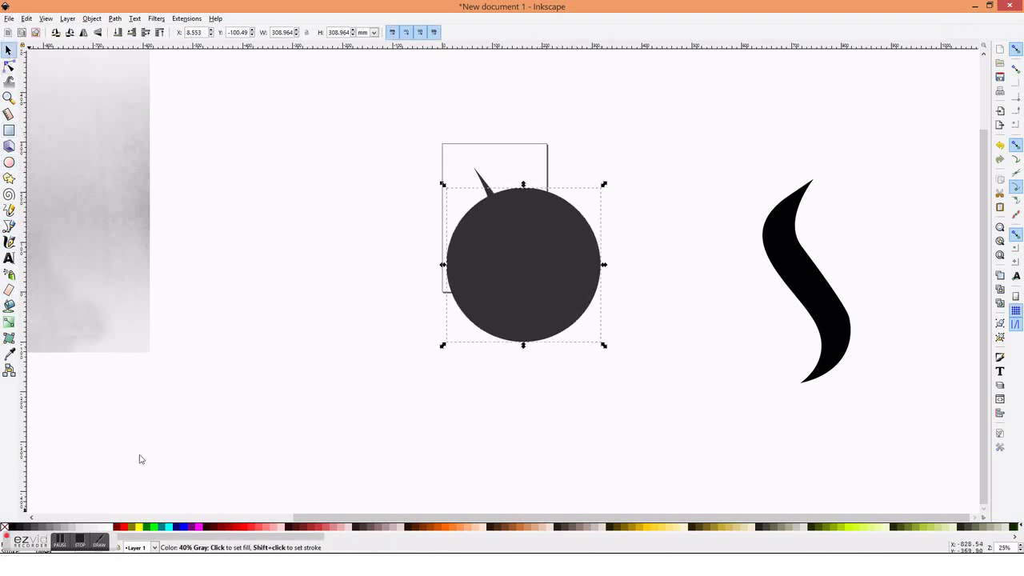
left_click_drag(537, 309, 505, 264)
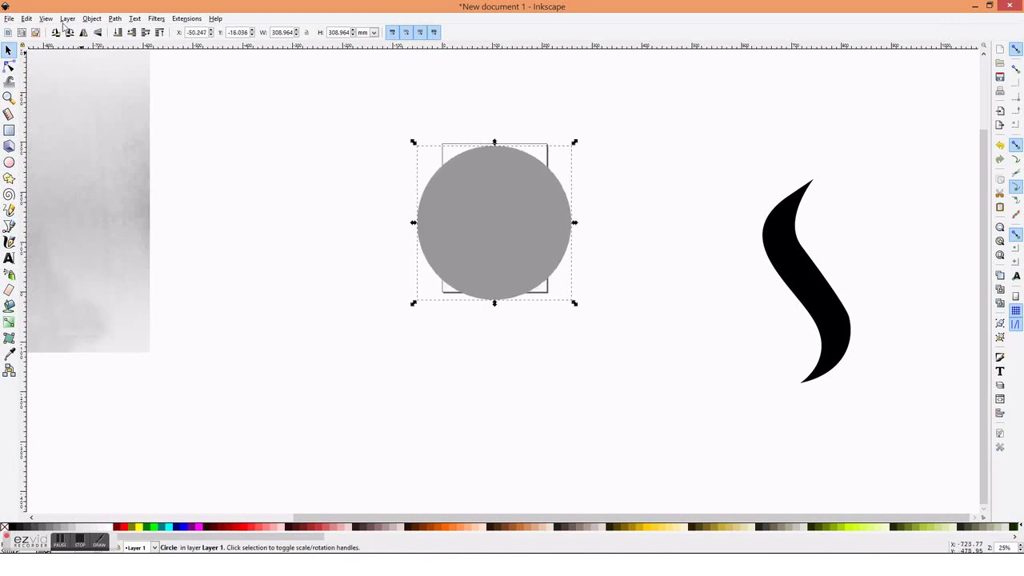
left_click(91, 18)
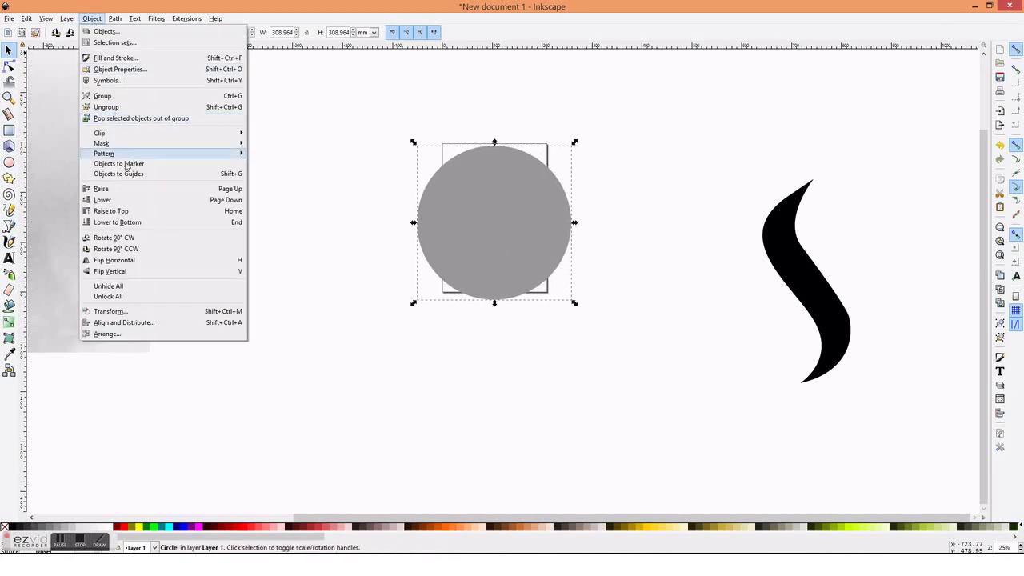
left_click(122, 202)
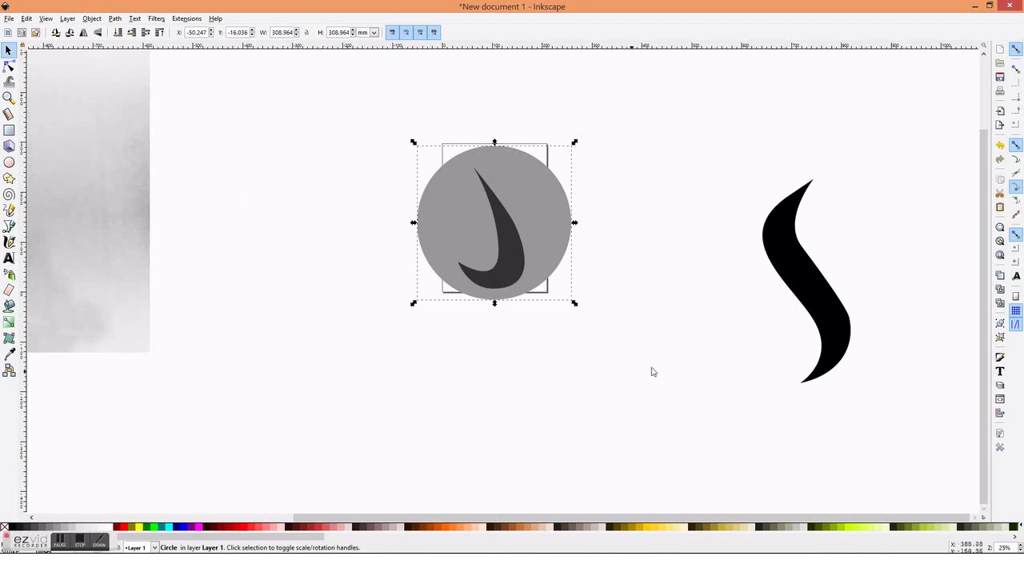
left_click_drag(502, 268, 488, 282)
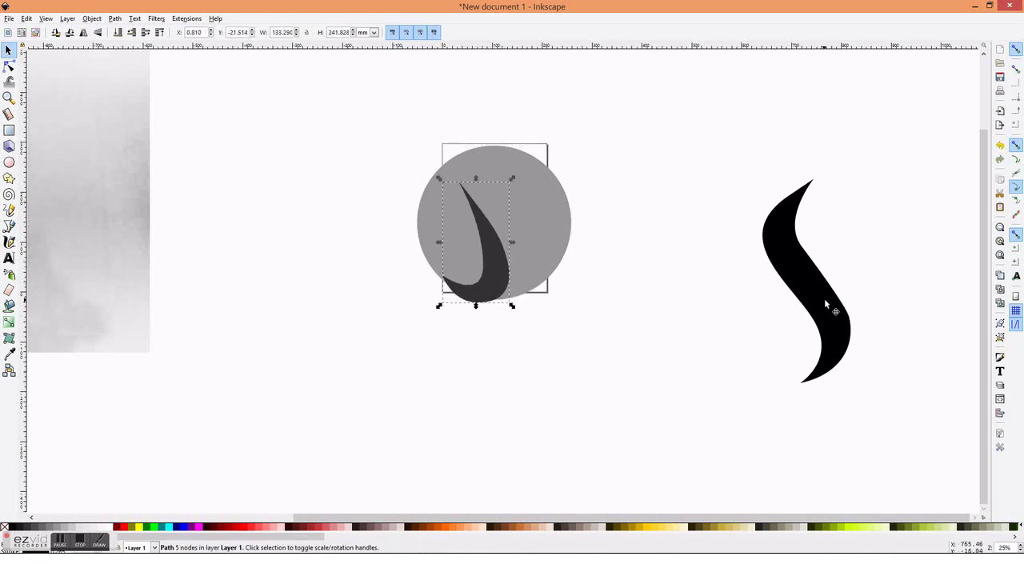
Move the black S swoosh onto the circle, raise it in front, and shrink it slightly.
left_click_drag(823, 298, 530, 222)
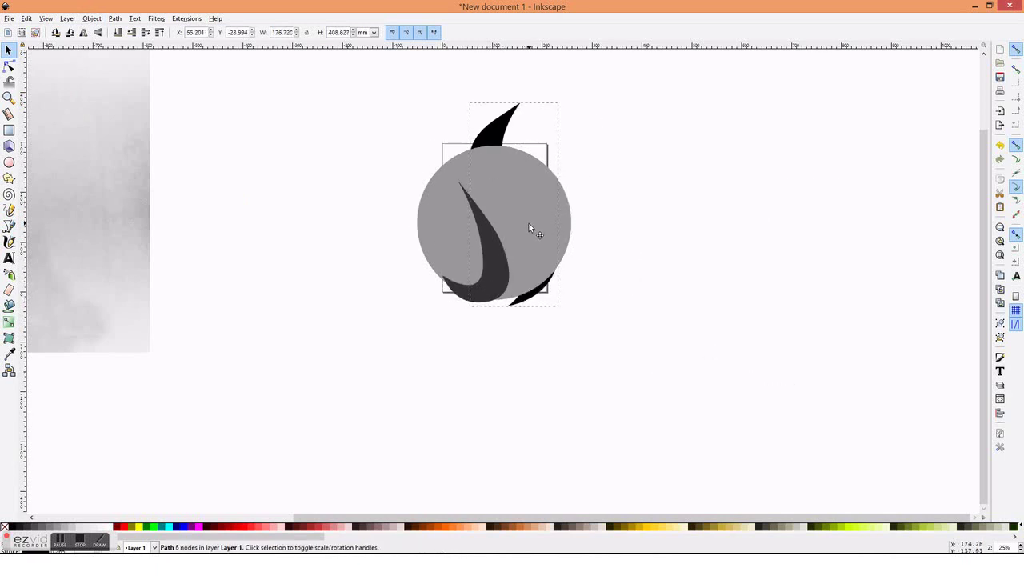
left_click(84, 18)
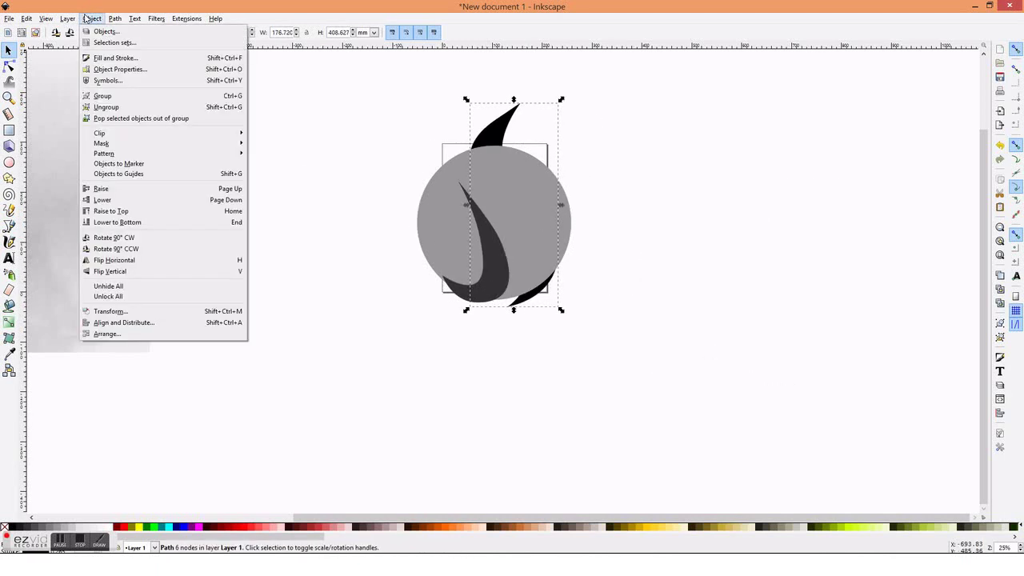
left_click(123, 192)
left_click_drag(540, 273, 534, 274)
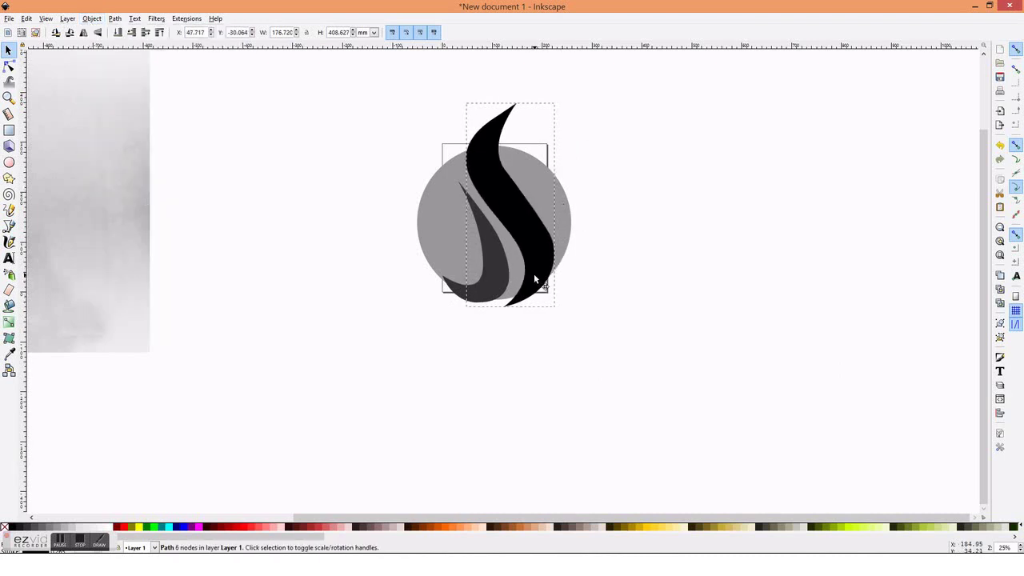
left_click(549, 145)
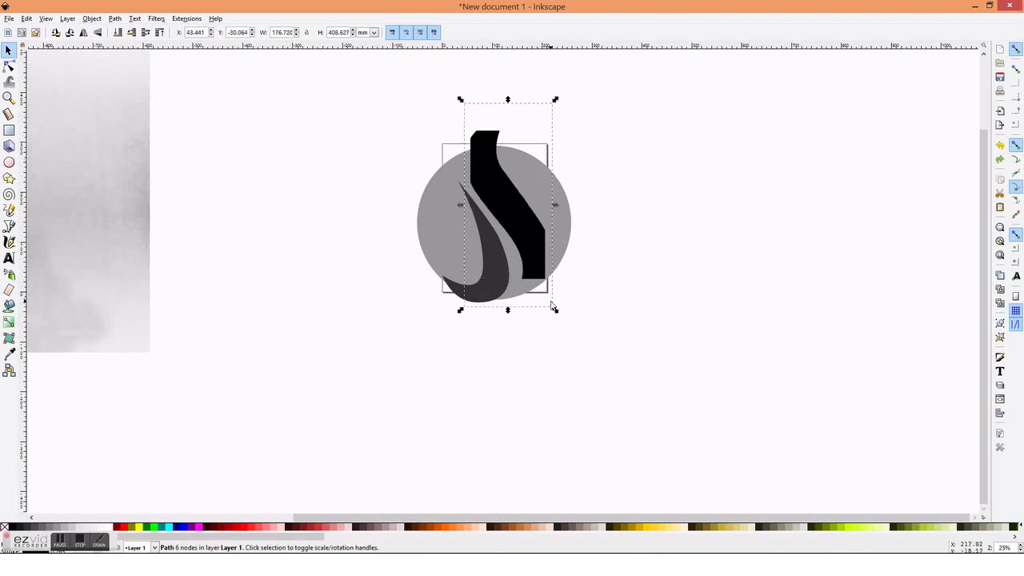
mouse_move(555, 310)
left_mouse_down()
mouse_move(549, 283)
mouse_move(552, 296)
left_mouse_up()
Scale the black S swoosh down to about 140 × 324 mm, nestled against the crescent.
left_click(538, 272)
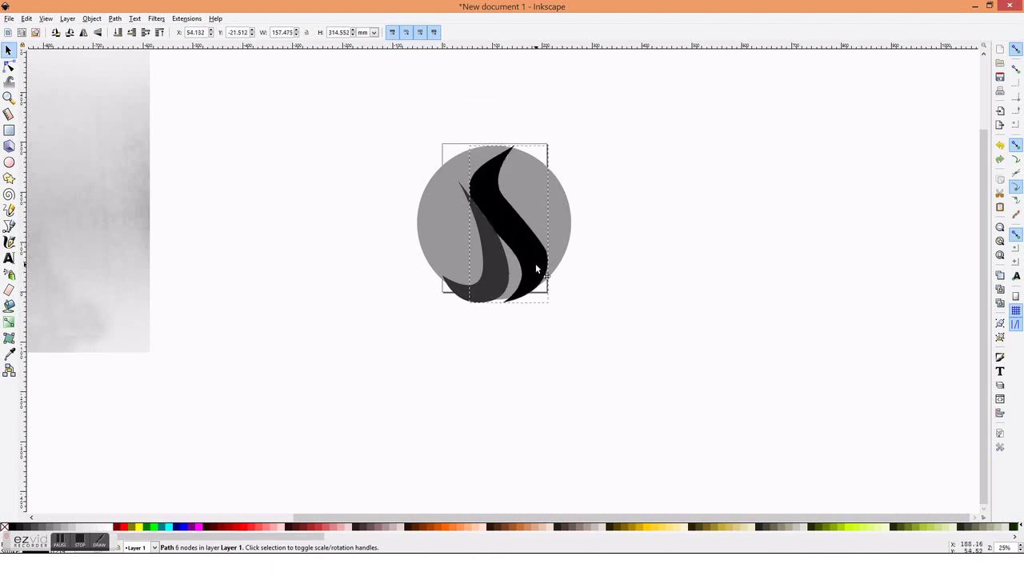
left_click(538, 271)
left_click_drag(464, 143, 465, 129)
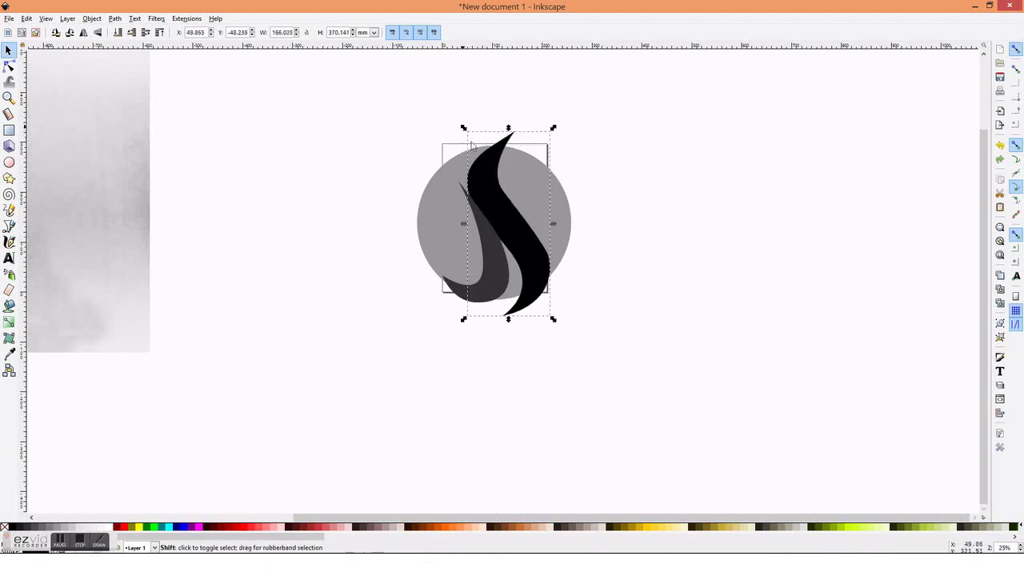
key("ctrl+z")
key("ctrl+shift+z")
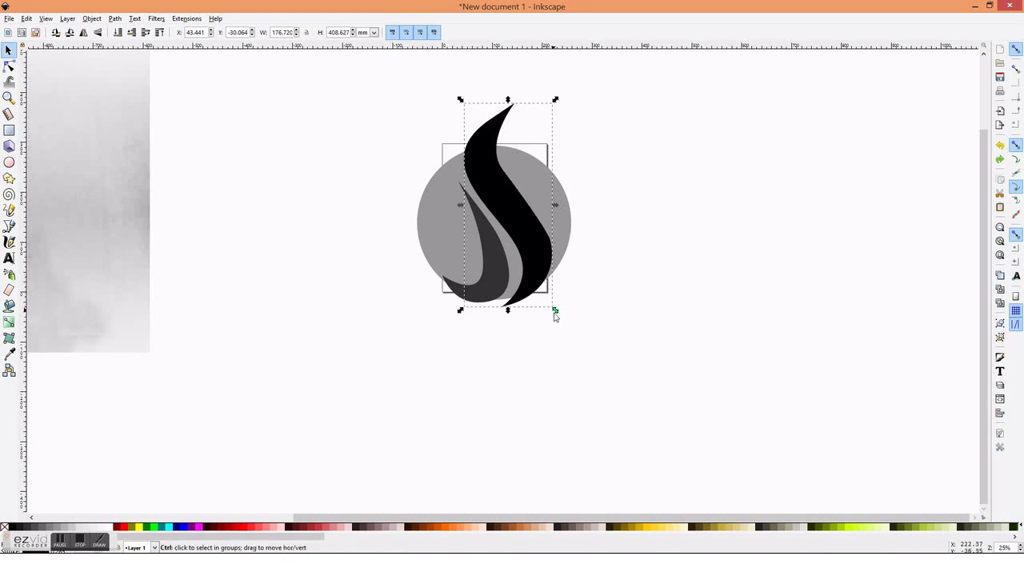
left_click_drag(554, 309, 536, 254)
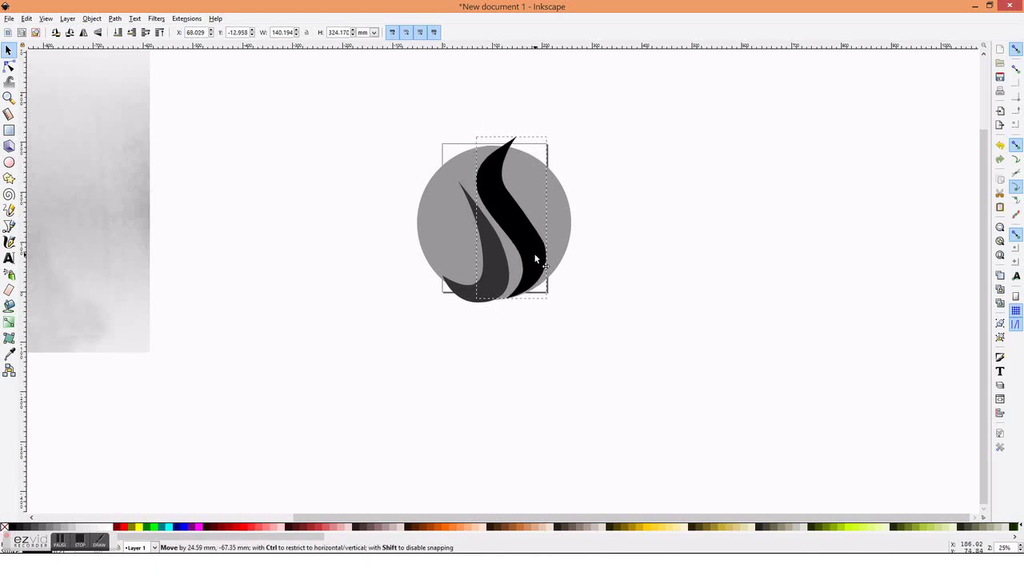
left_click(637, 247)
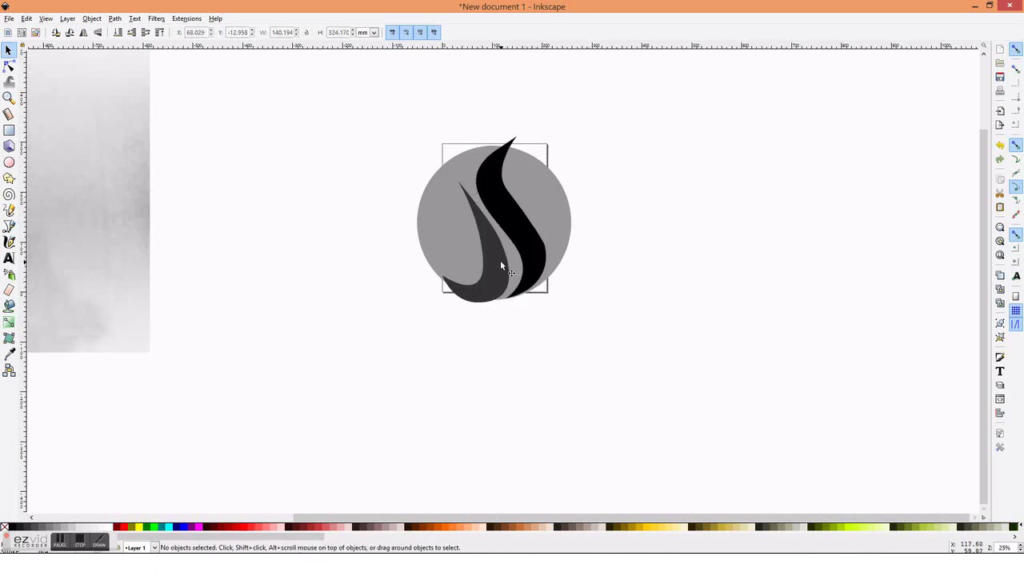
left_click(500, 259)
left_click(658, 232)
left_click(492, 270)
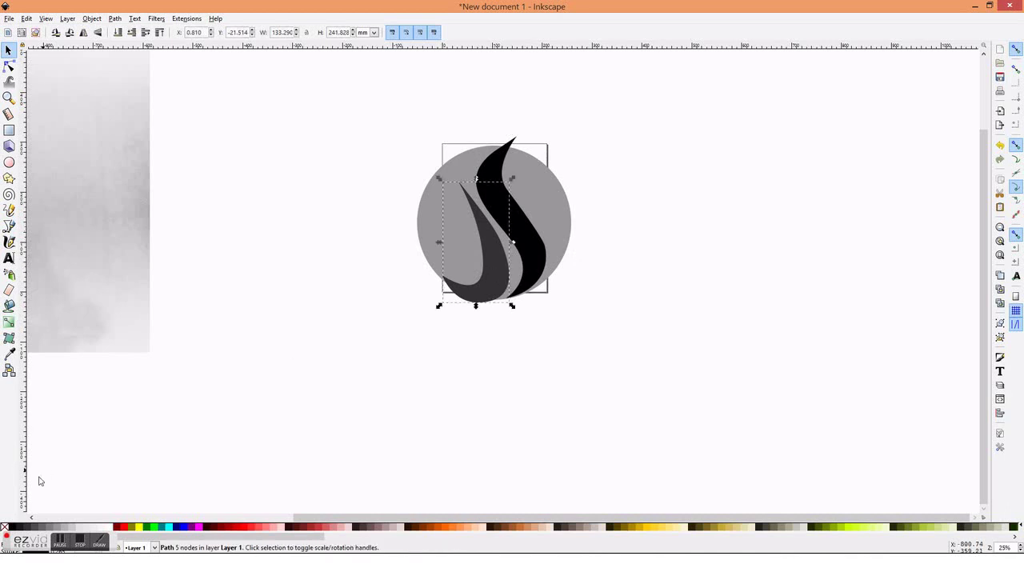
Turn the left swoosh solid black and recolour the circle with a lighter grey swatch.
left_click(12, 526)
left_click(682, 316)
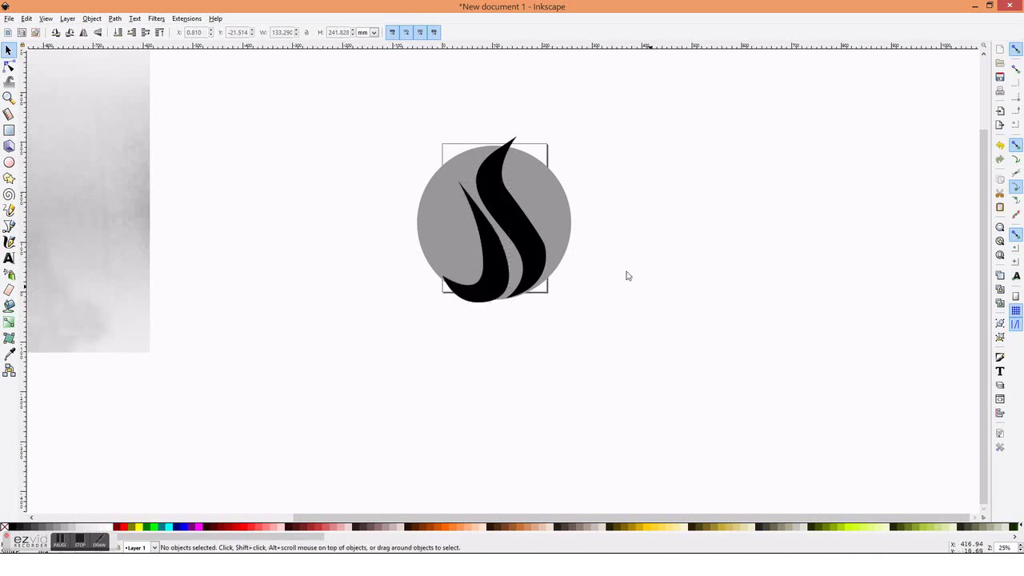
left_click(561, 219)
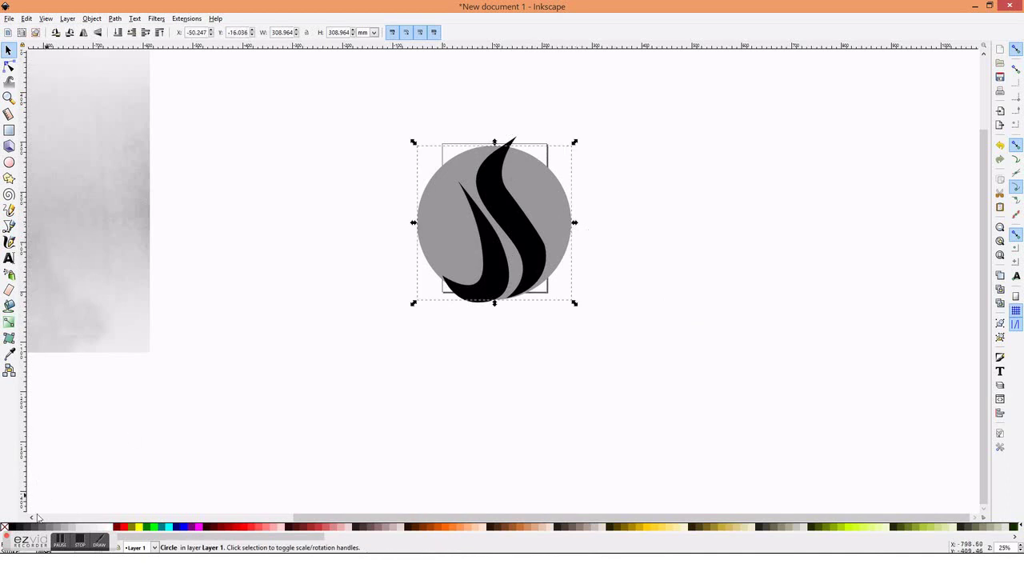
left_click(70, 528)
left_click(445, 384)
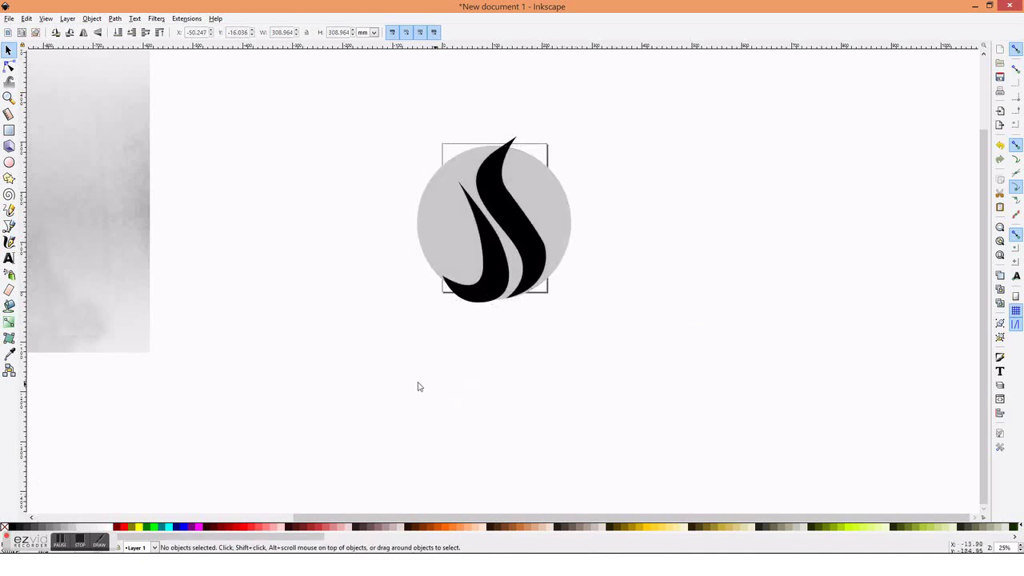
left_click(8, 65)
left_click(487, 261)
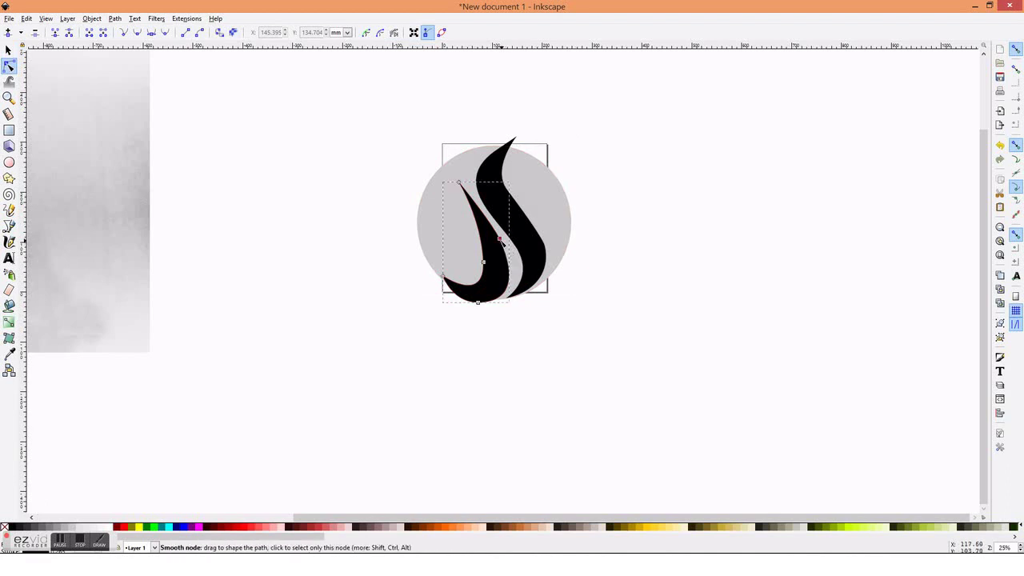
Delete the swoosh's bottom-right node and smooth its lower curve by adjusting nodes and handles.
left_click(500, 240)
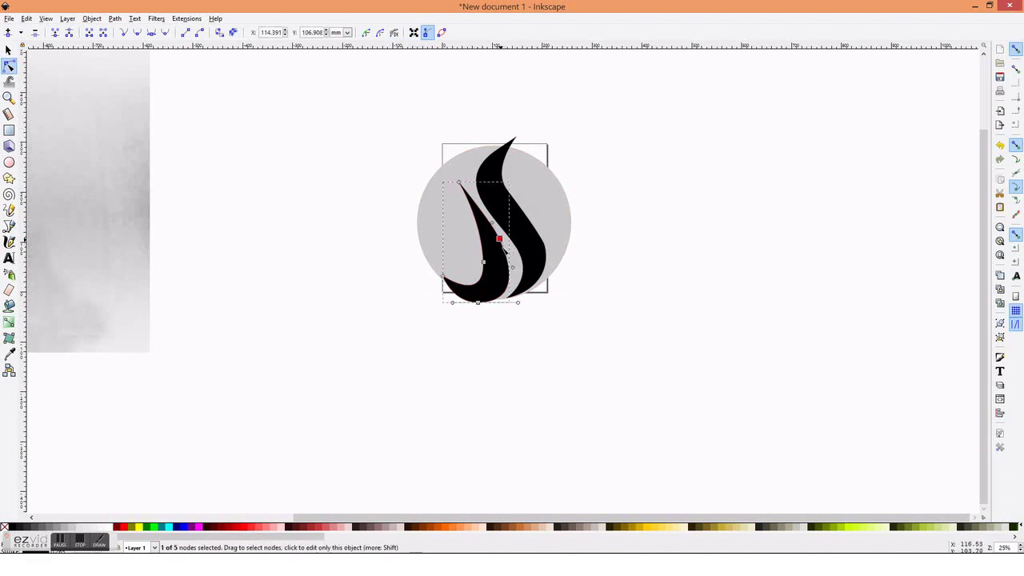
left_click(520, 303)
key("Delete")
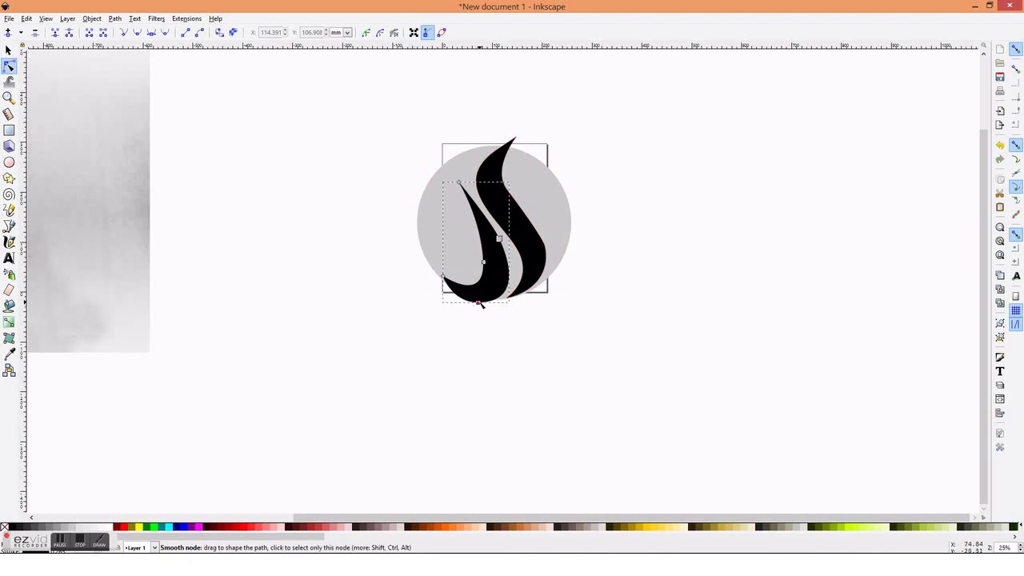
left_click(479, 303)
left_click_drag(518, 303, 533, 298)
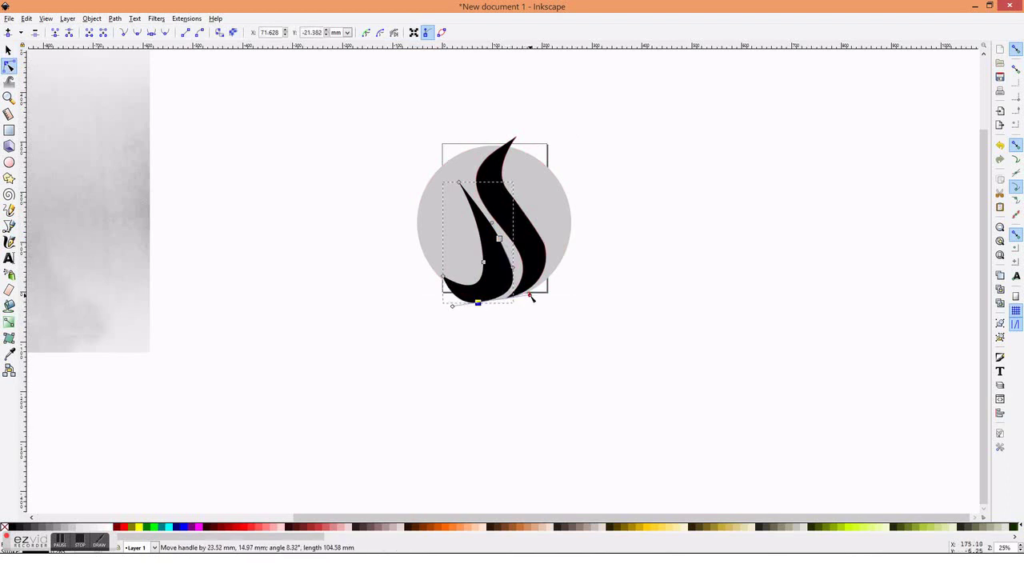
left_click_drag(498, 240, 500, 239)
left_click(478, 303)
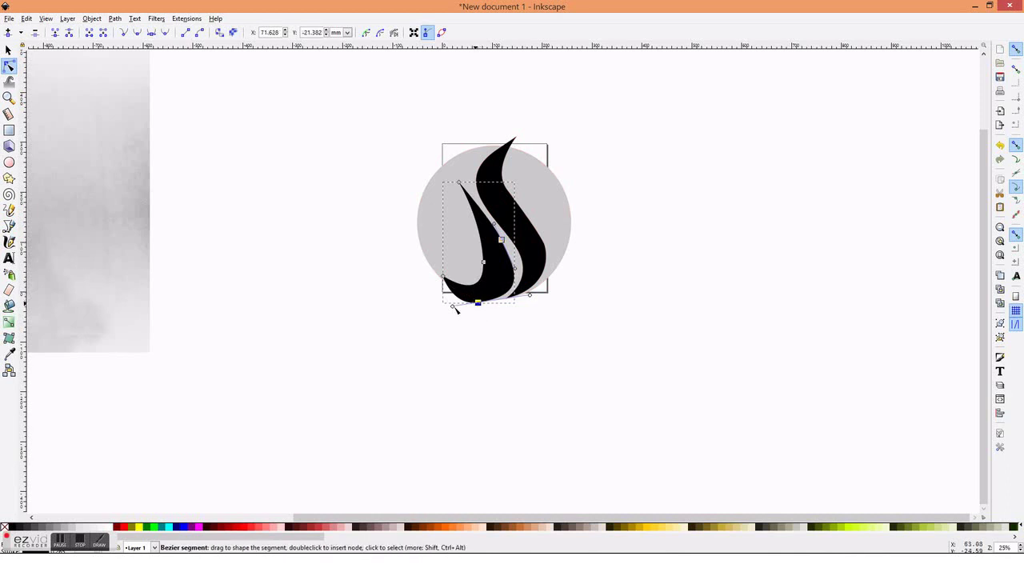
left_click_drag(453, 306, 460, 306)
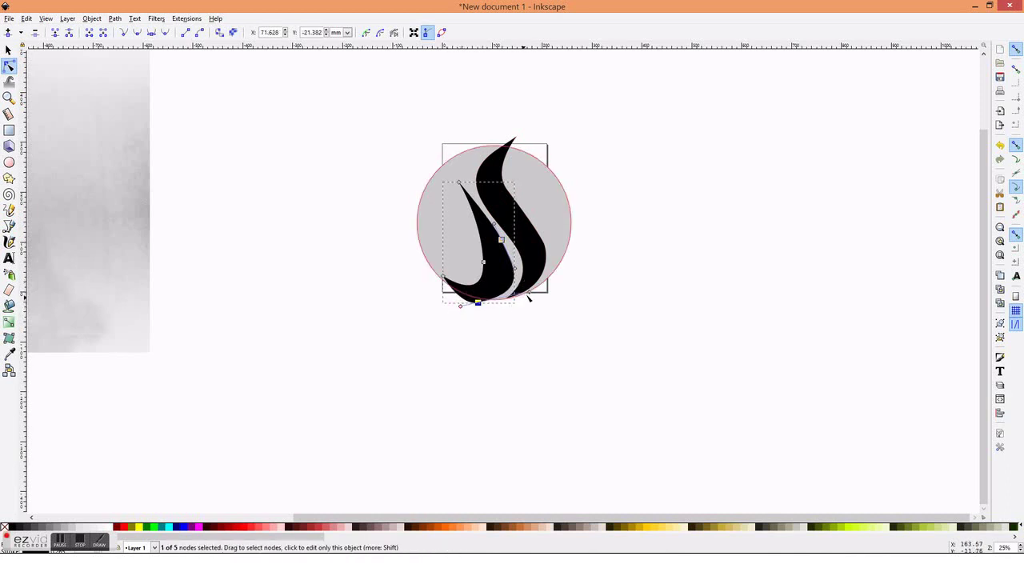
left_click_drag(528, 297, 520, 312)
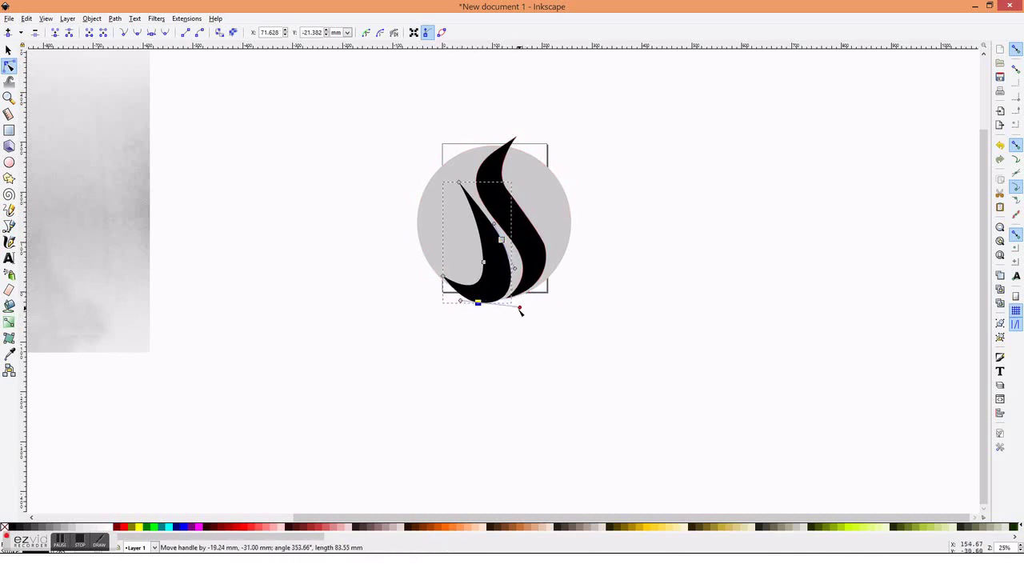
left_click_drag(520, 311, 521, 313)
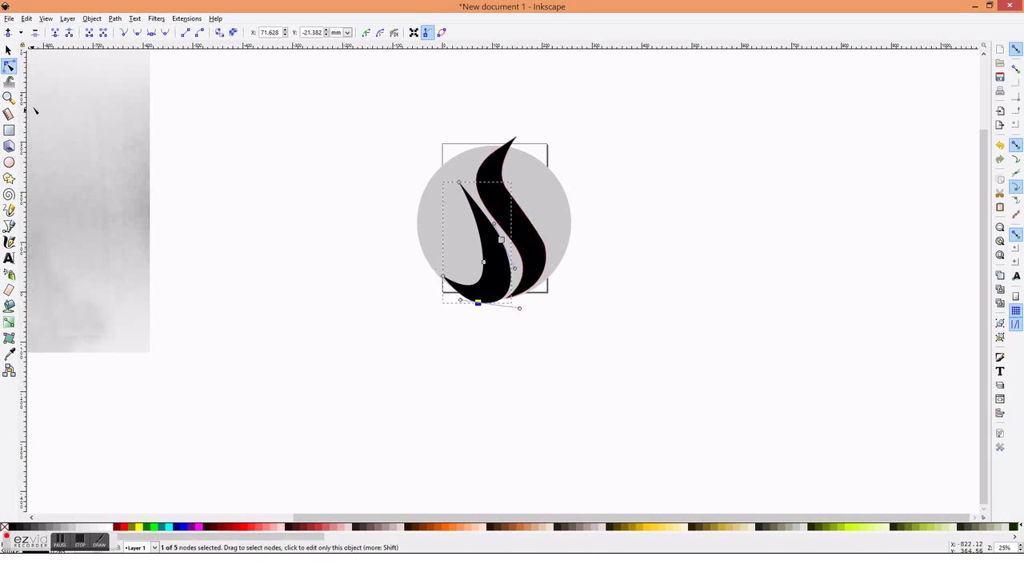
Bend the right flame's upper curve via a node handle and nudge its middle node right.
left_click(9, 50)
left_click(605, 274)
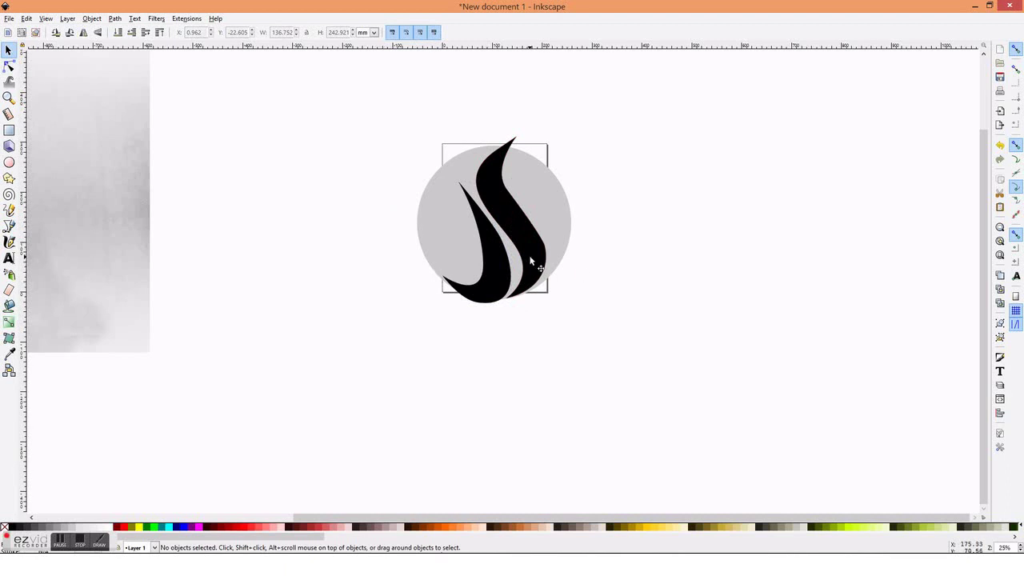
left_click(531, 267)
left_click(8, 65)
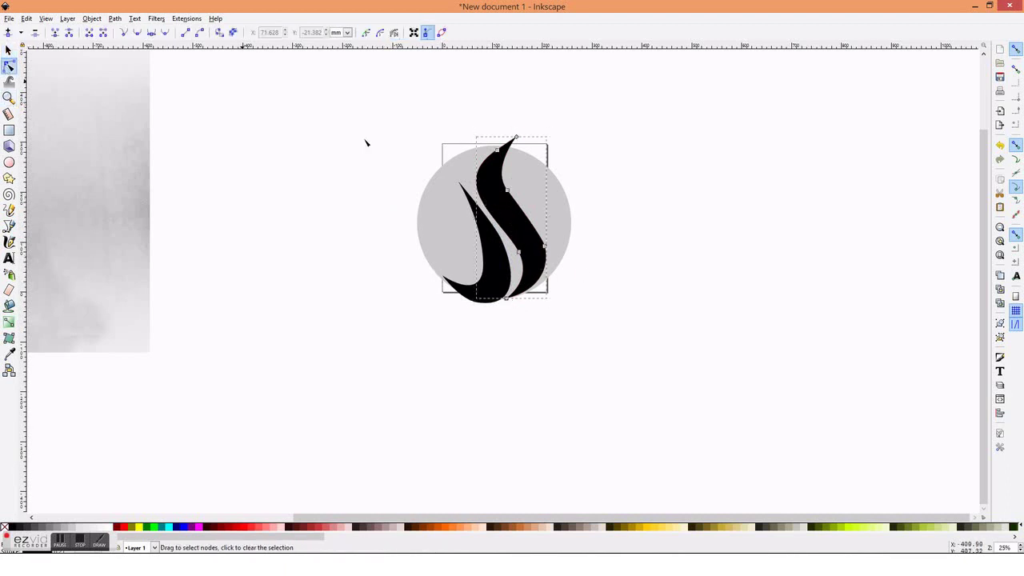
left_click(519, 252)
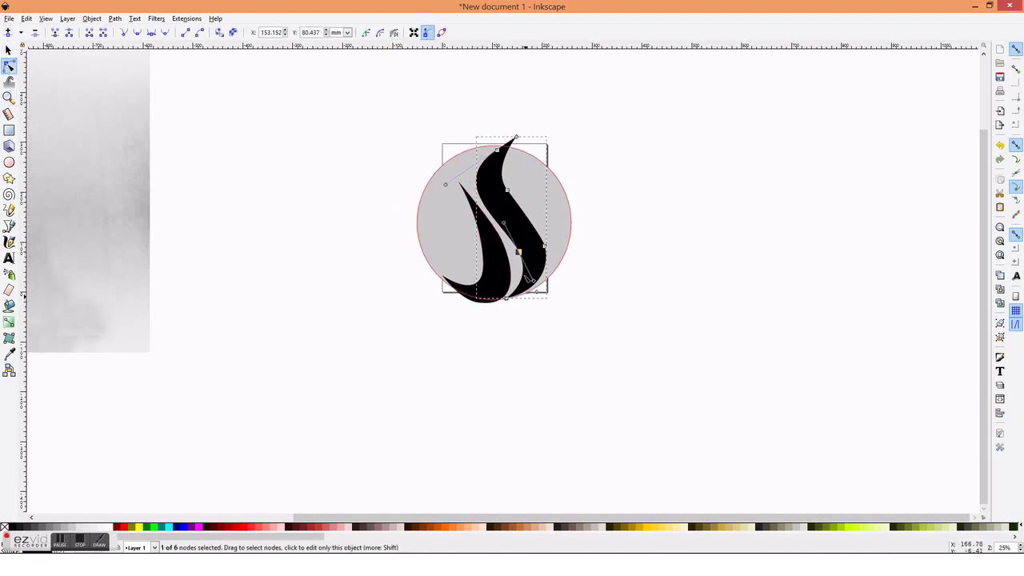
left_click_drag(448, 186, 450, 171)
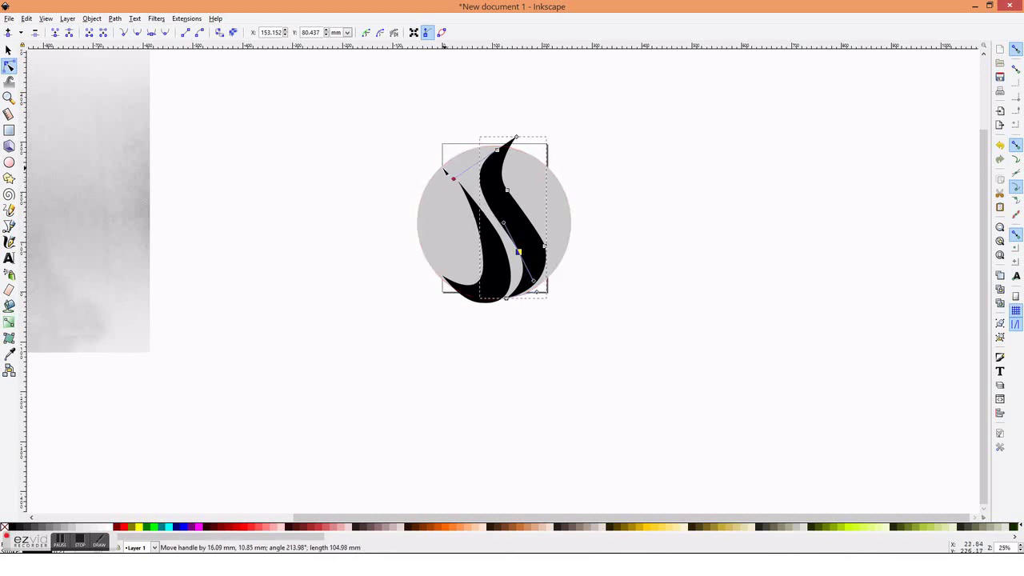
left_click_drag(448, 171, 452, 179)
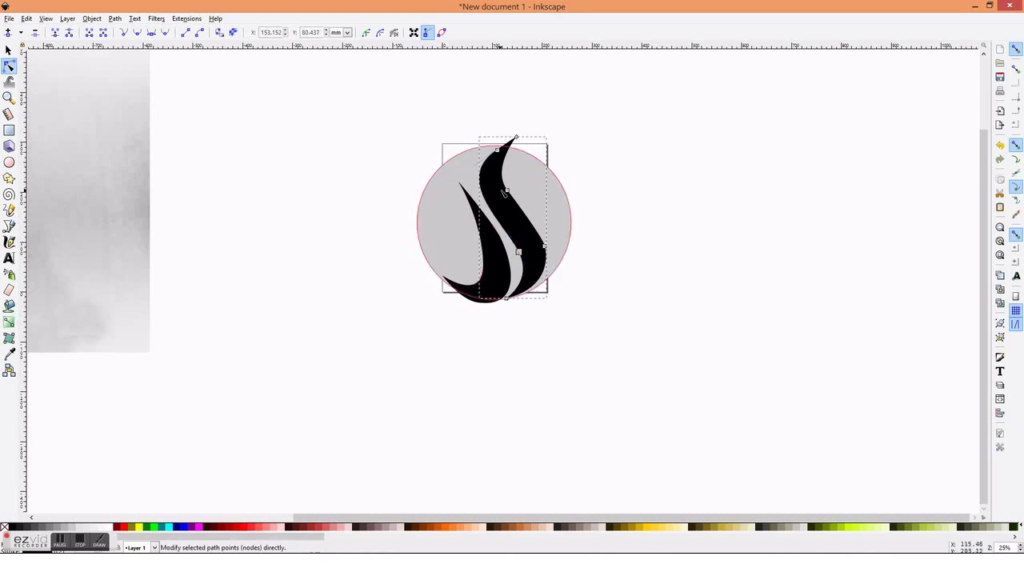
left_click(507, 190)
left_click_drag(507, 190, 506, 190)
left_click(8, 51)
left_click(332, 200)
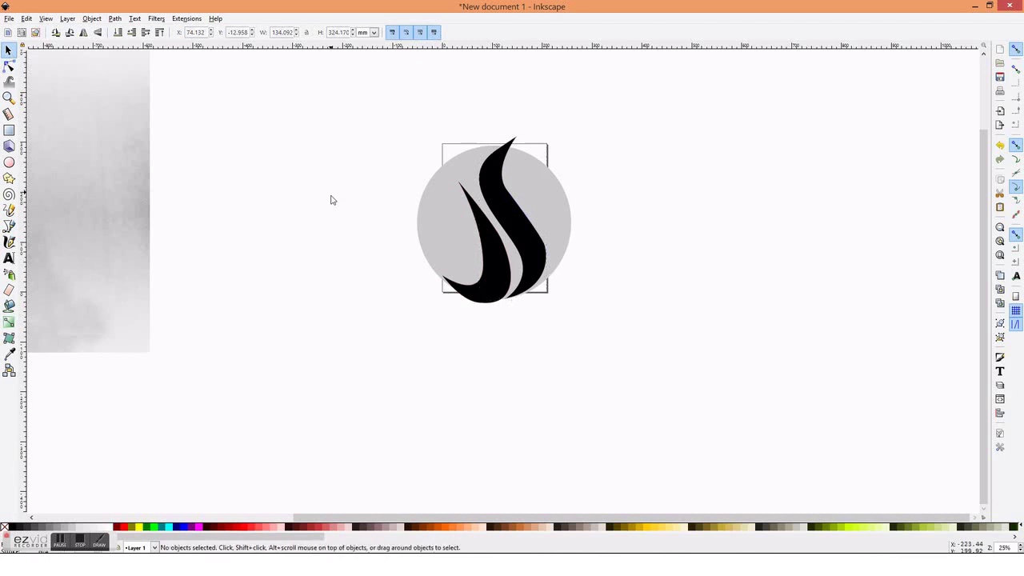
Draw a small black circle and place it on the logo's upper right beside the S top.
left_click(9, 163)
left_click_drag(263, 253, 297, 289)
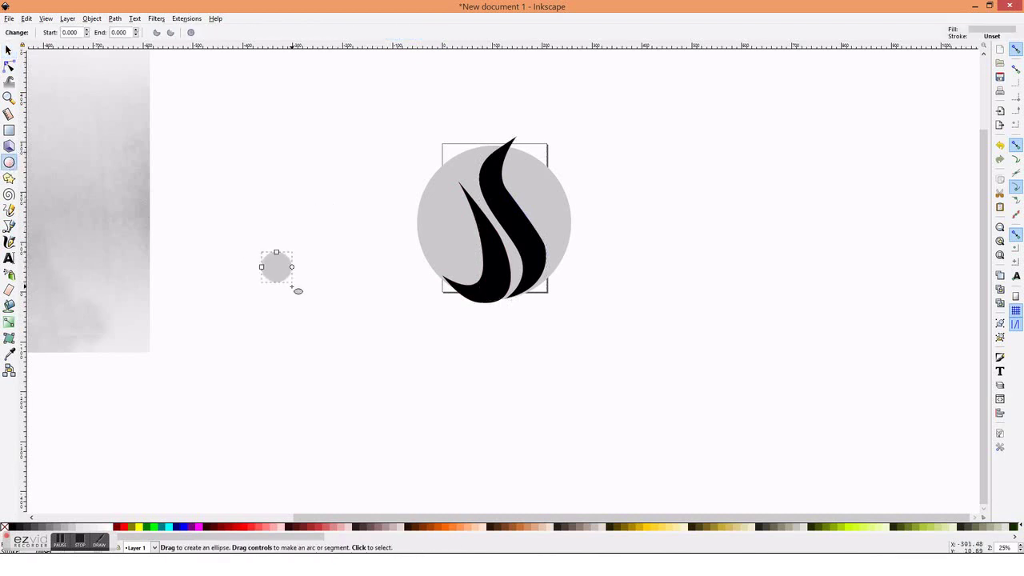
left_click(8, 51)
left_click(14, 526)
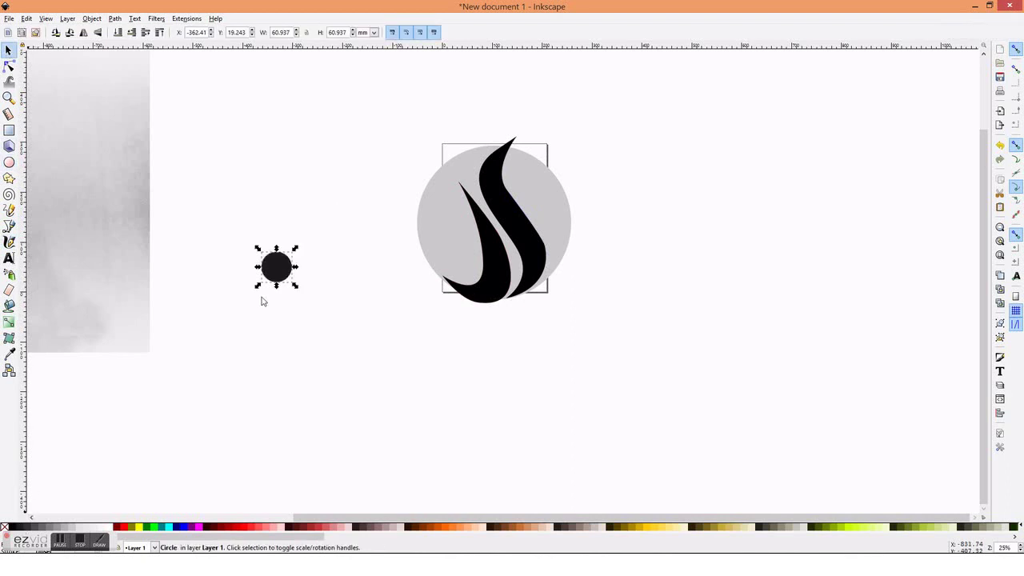
left_click_drag(280, 276, 527, 182)
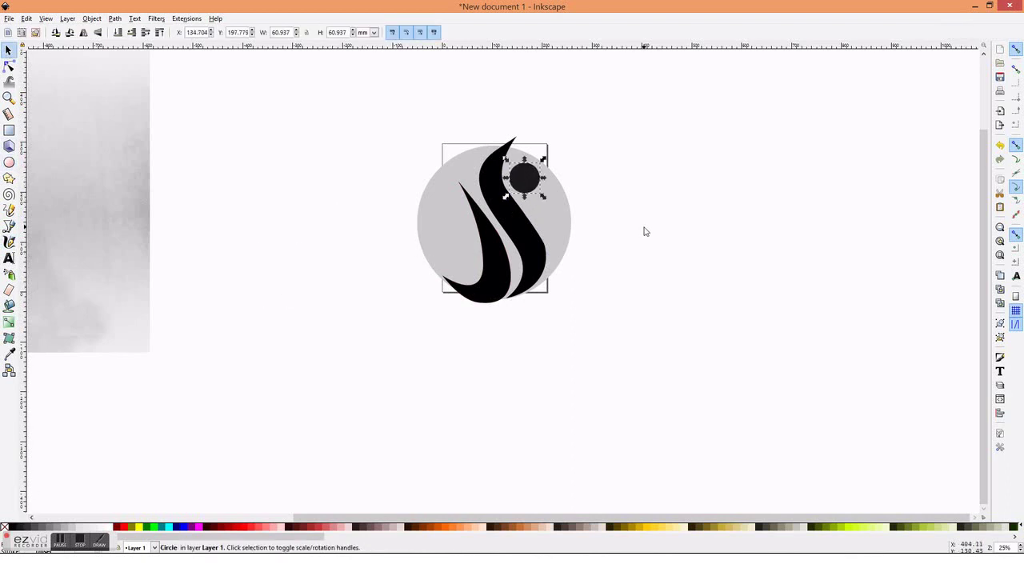
left_click(644, 230)
left_click(569, 239)
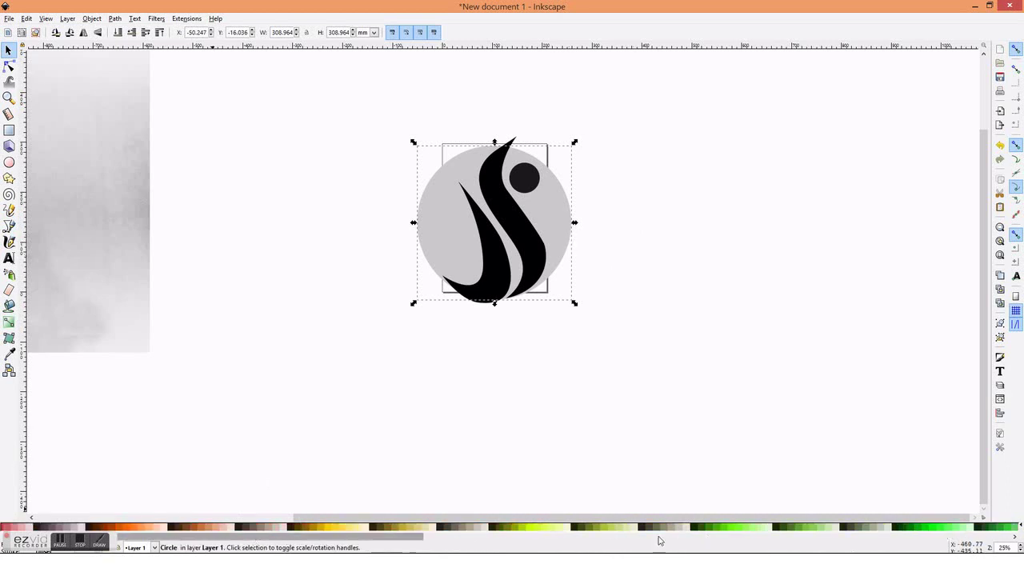
Fill the large circle with the muted blue #5F8DD3 swatch.
left_click_drag(250, 536, 584, 536)
left_click(668, 528)
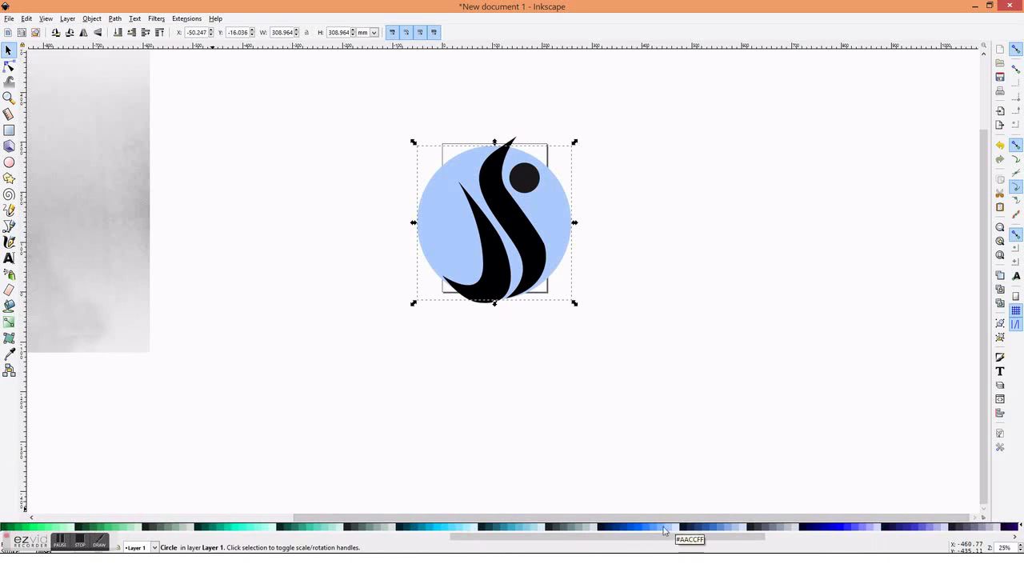
left_click(646, 529)
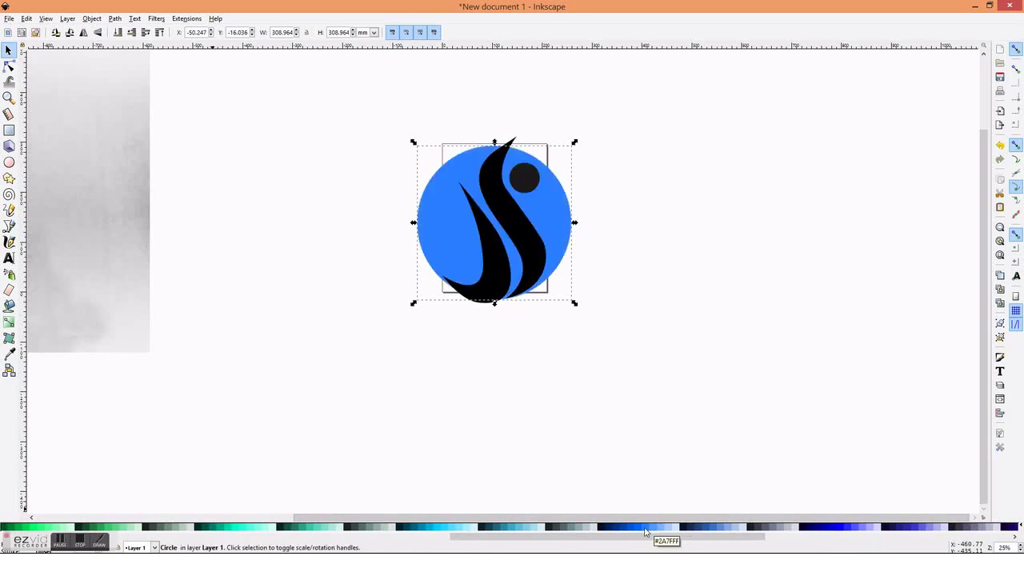
left_click(718, 529)
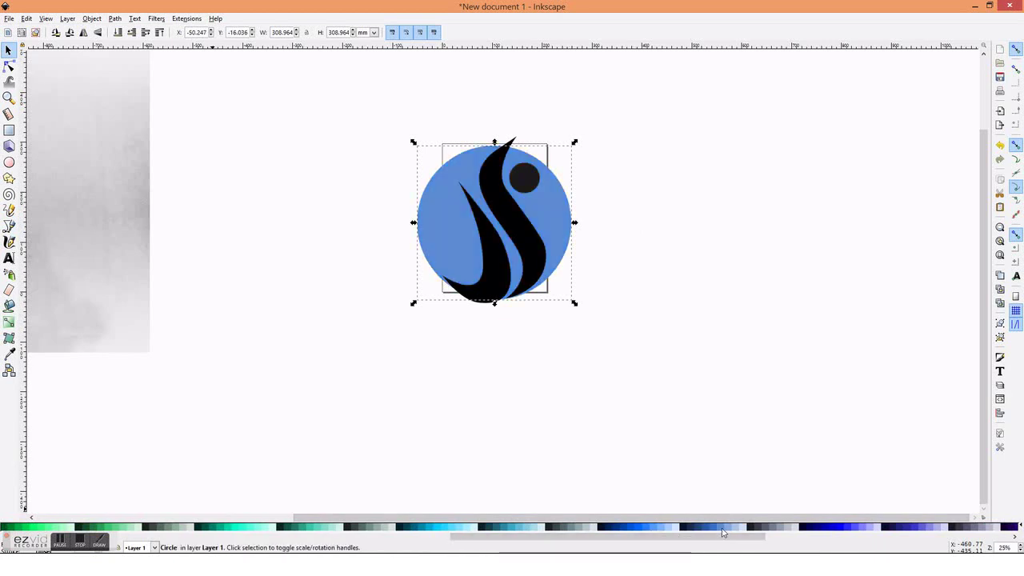
left_click(662, 342)
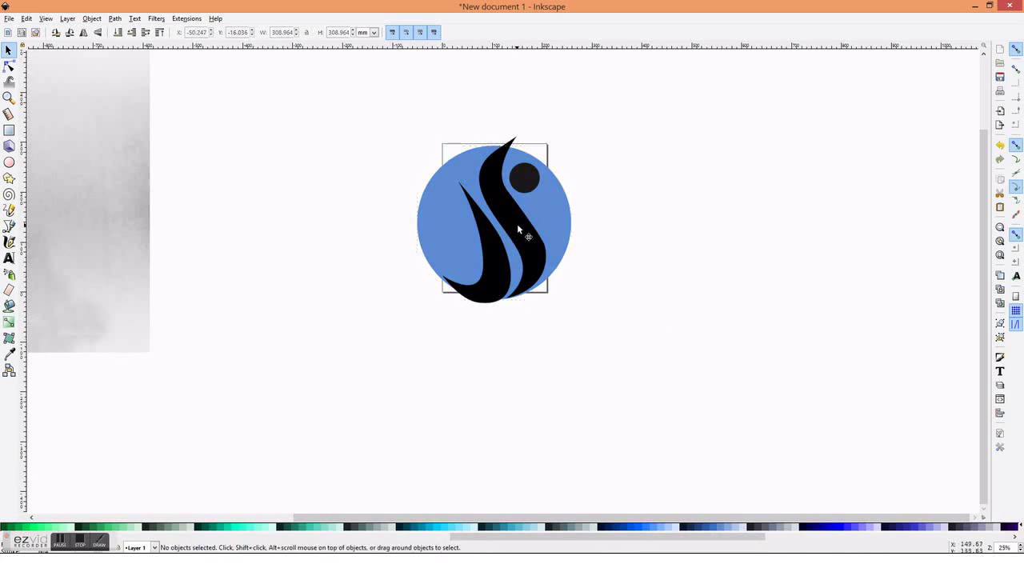
Turn both the right and left swooshes 50% Gray.
left_click(517, 223)
scroll(128, 528, "up", 5)
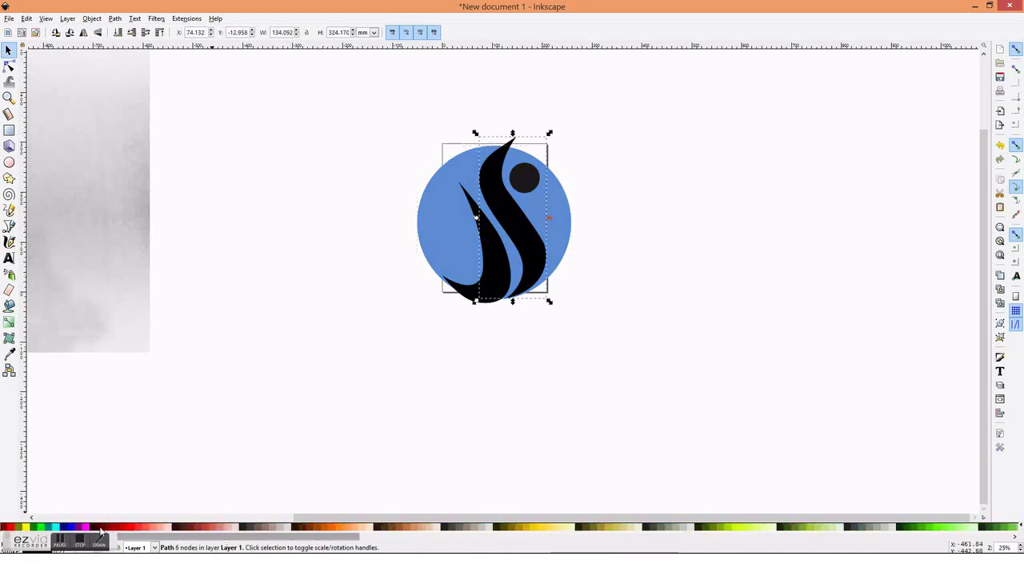
scroll(54, 528, "up", 3)
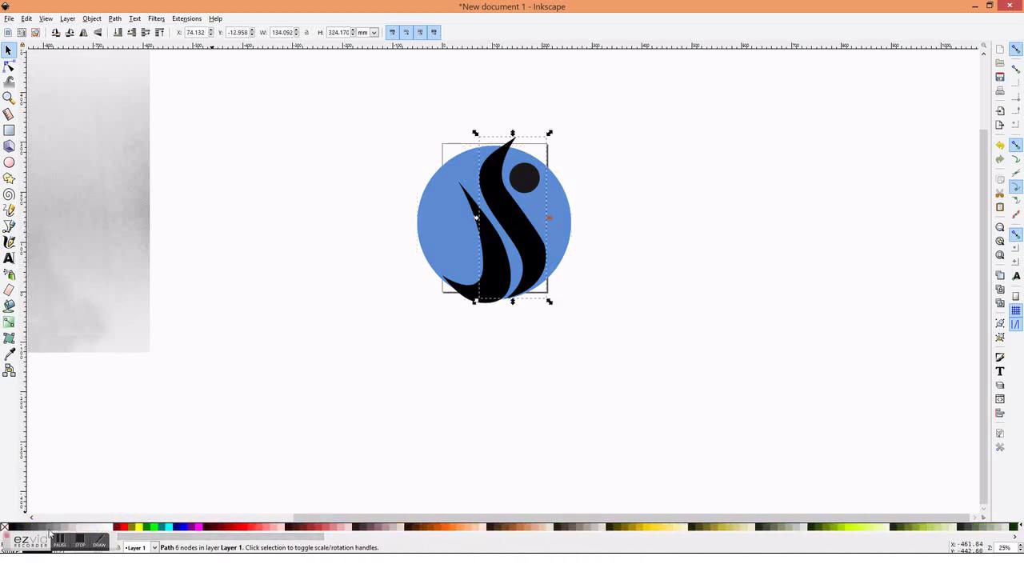
left_click(54, 528)
left_click(492, 284)
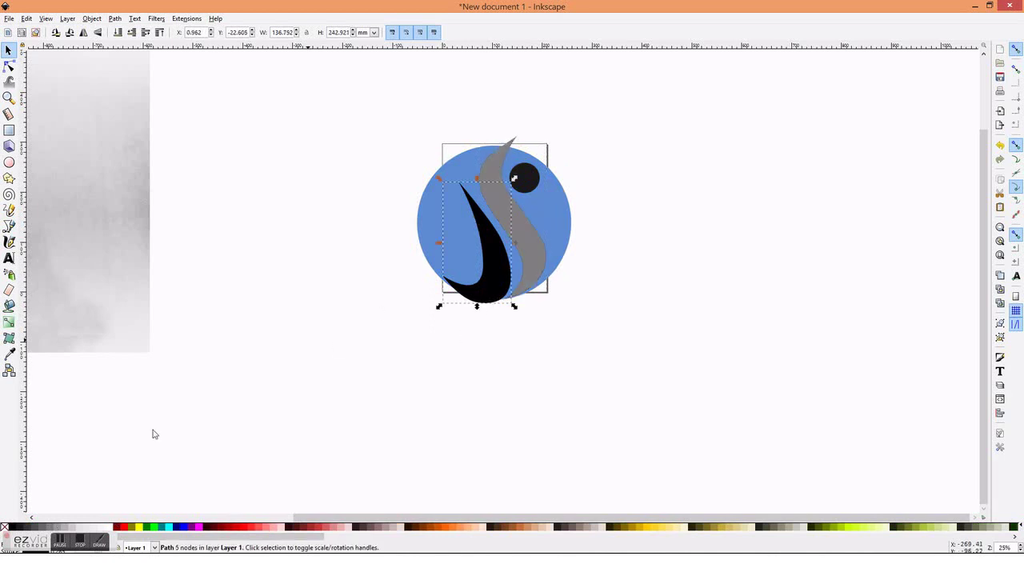
left_click(53, 529)
left_click(677, 272)
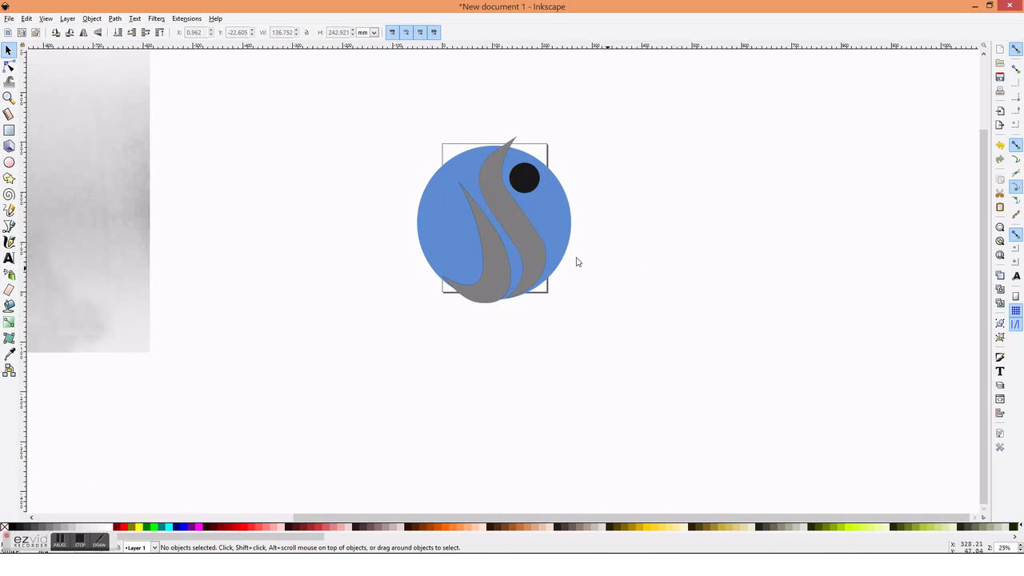
left_click(536, 252)
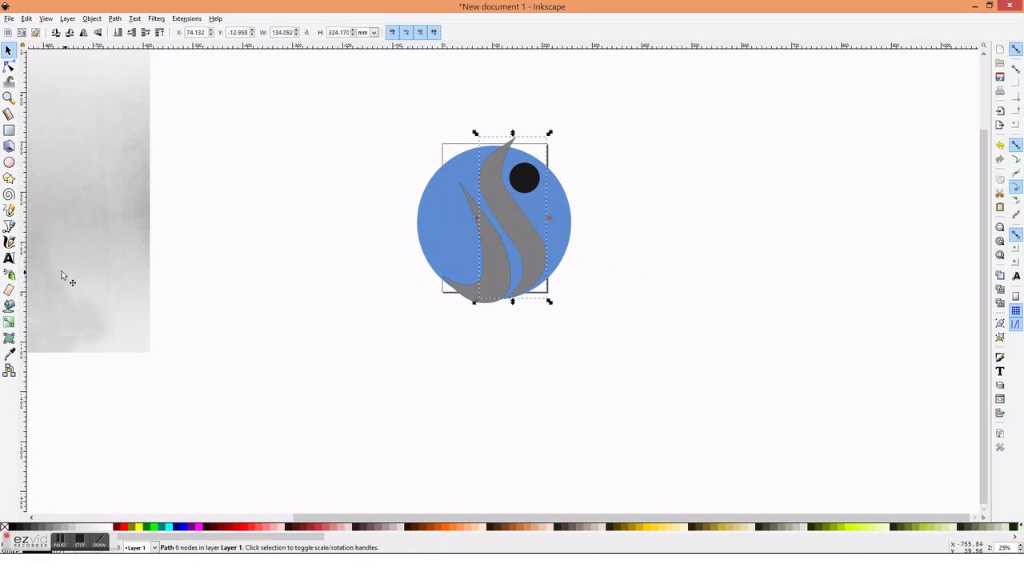
left_click(9, 162)
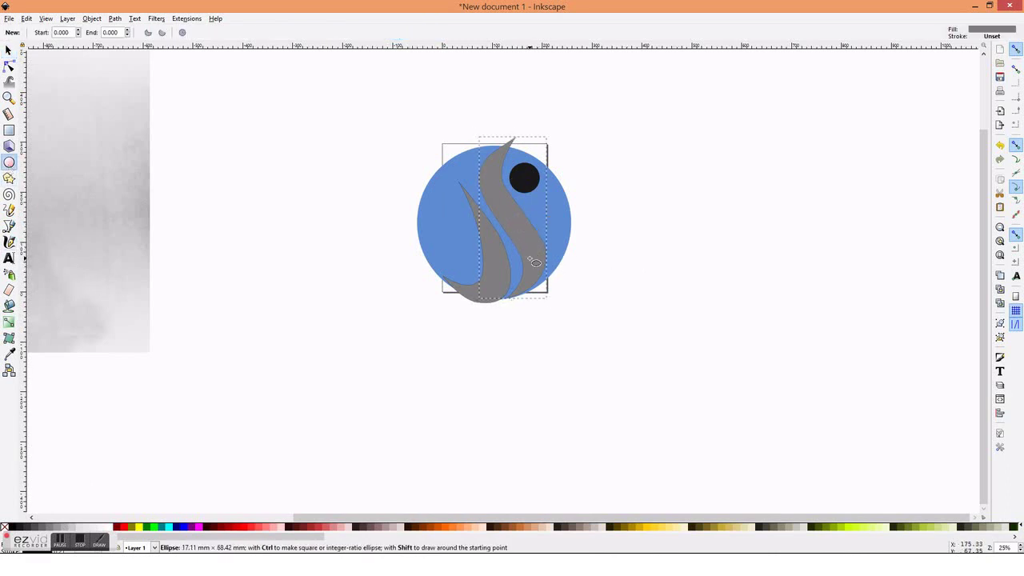
left_click(522, 234)
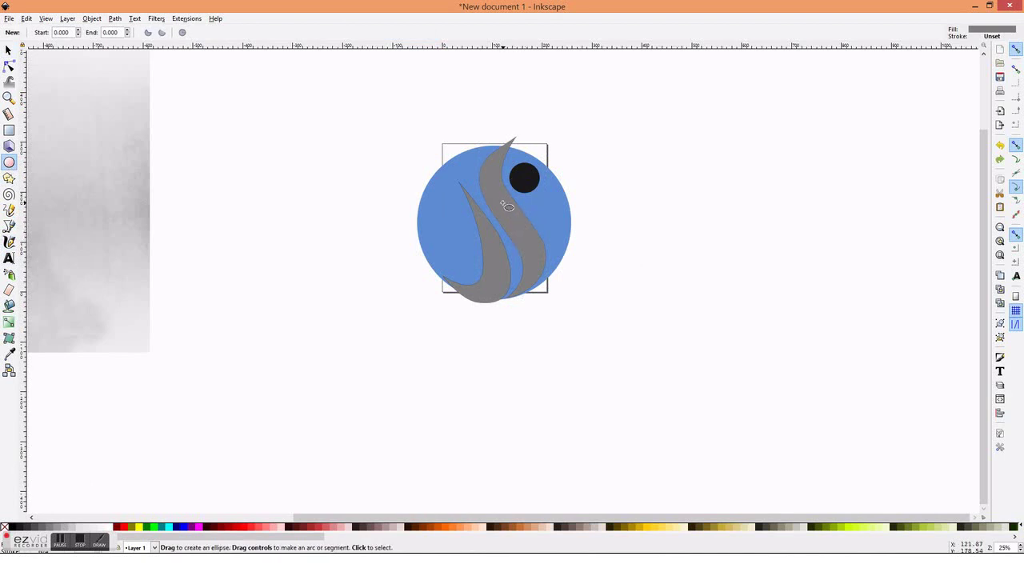
key("s")
left_click(528, 246)
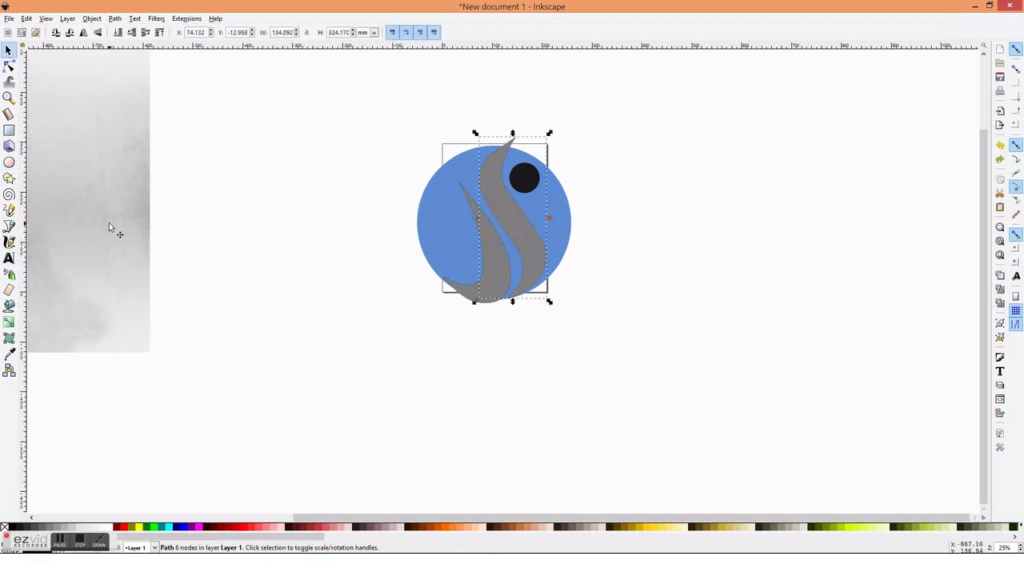
left_click(9, 290)
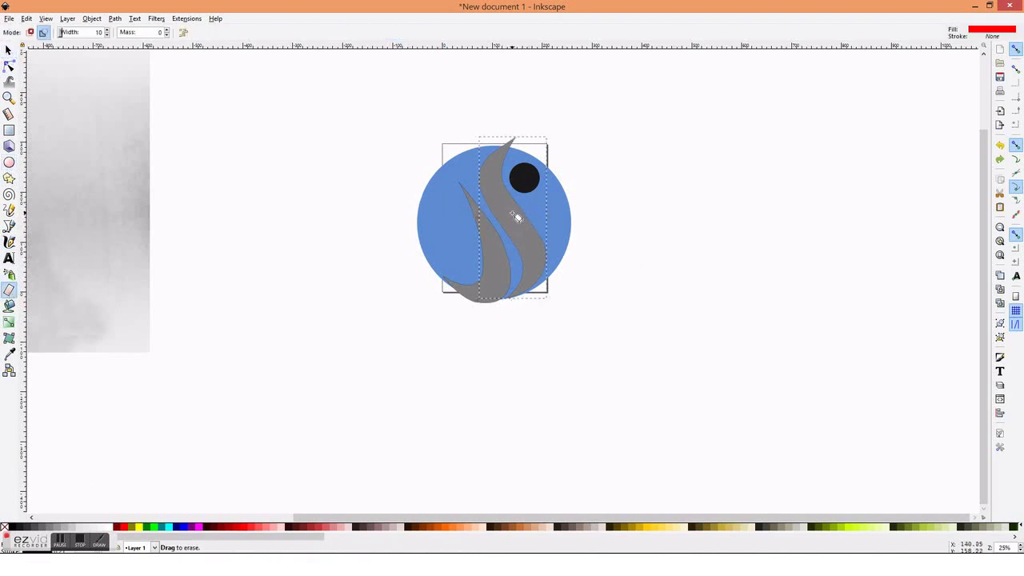
left_click_drag(516, 218, 547, 269)
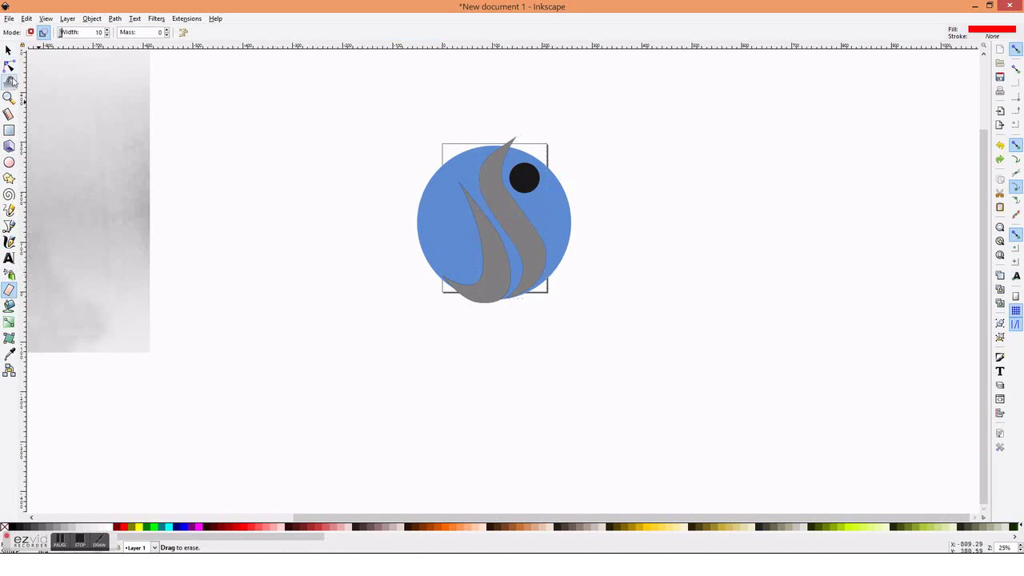
left_click(9, 50)
left_click(499, 215)
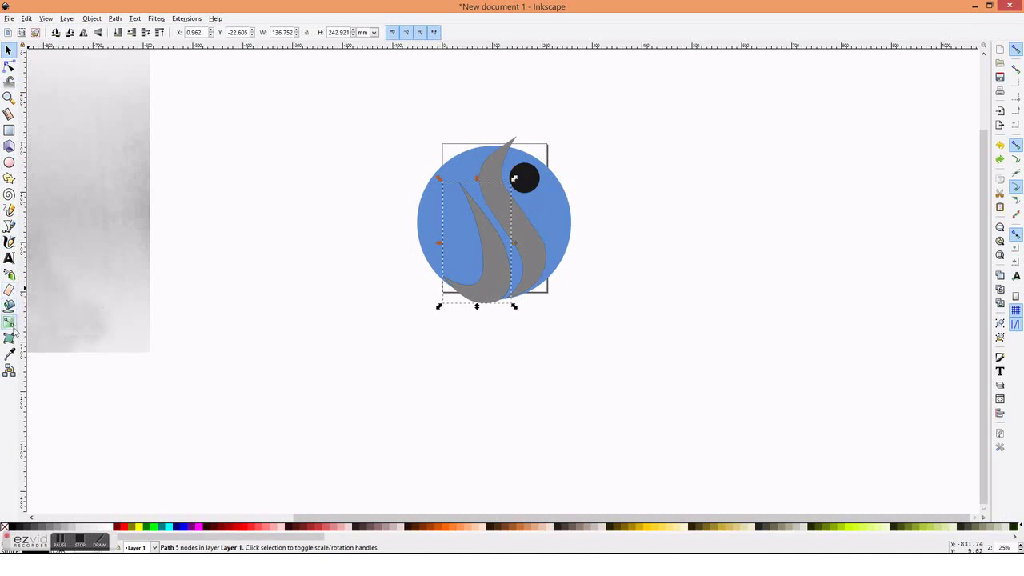
Apply a top-to-bottom linear gradient to the left swoosh.
left_click(9, 321)
left_click_drag(489, 224, 504, 299)
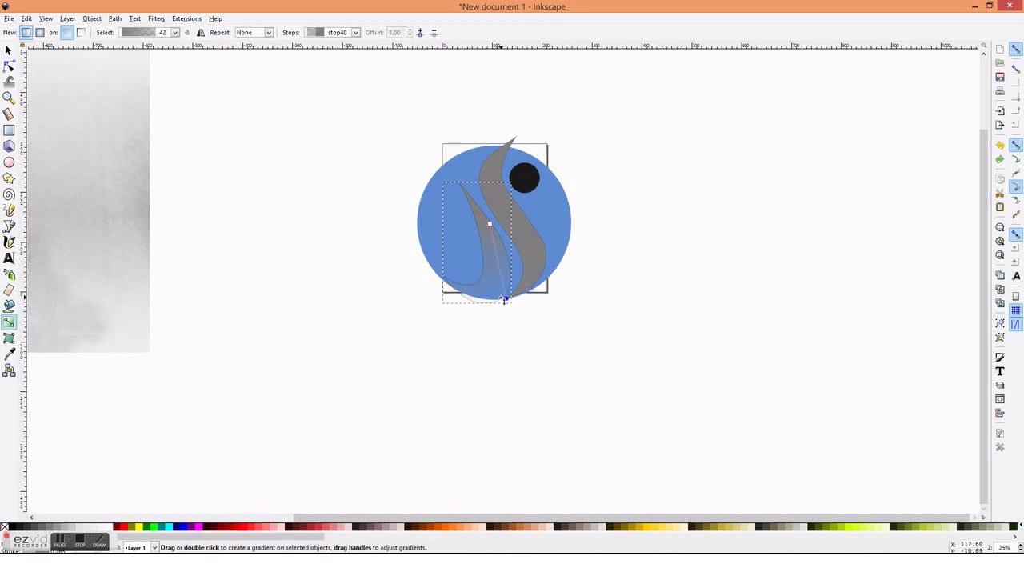
left_click_drag(504, 298, 507, 300)
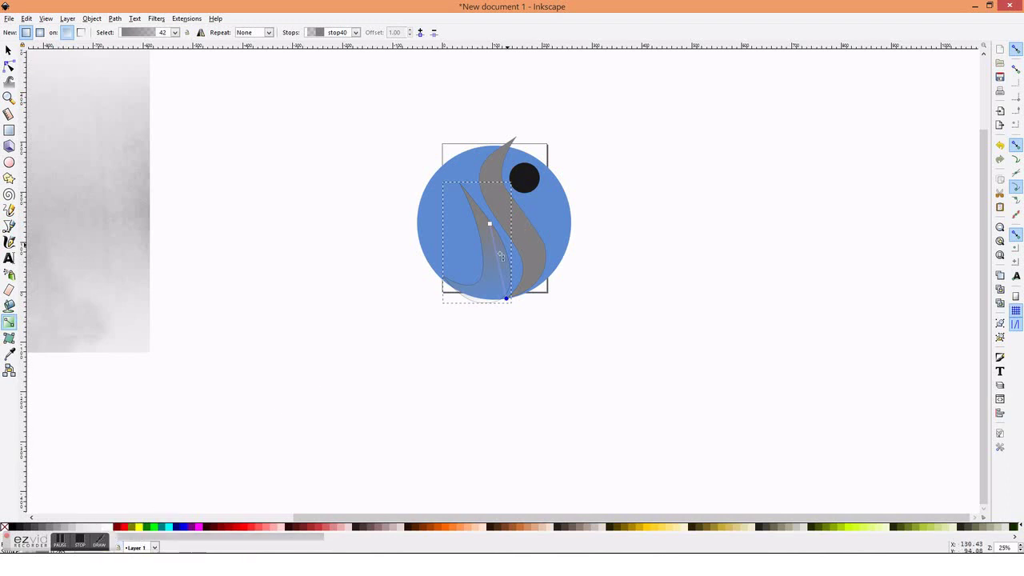
right_click(497, 258)
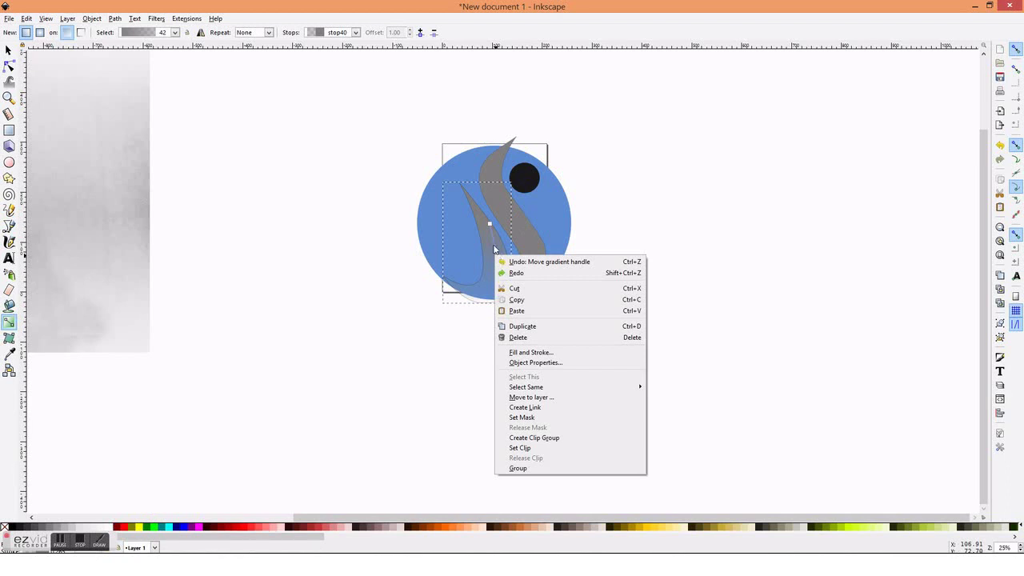
left_click(494, 251)
Select the gradient's start stop and review the gradient toolbar's list and fill/stroke options.
left_click(490, 224)
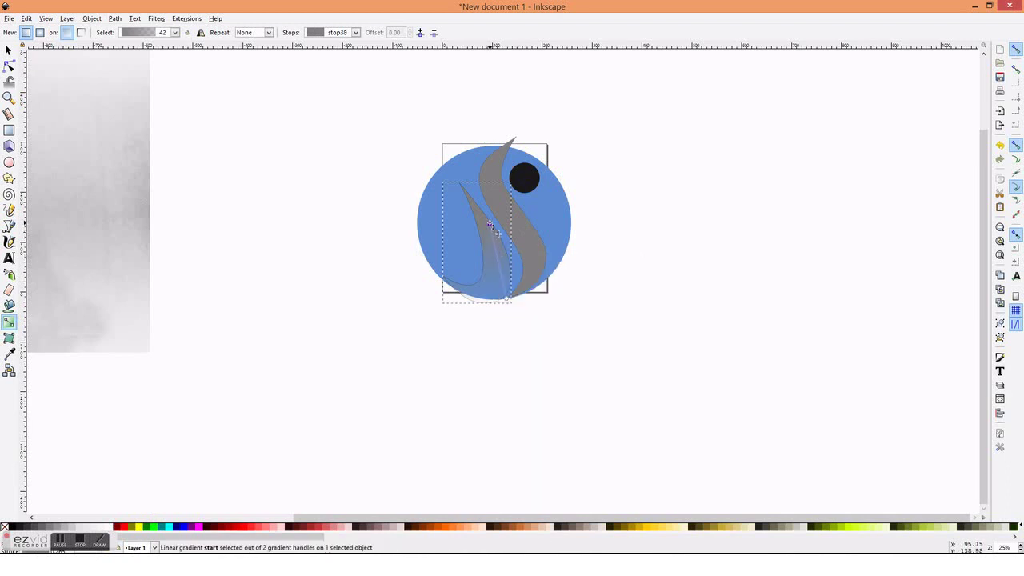
left_click(135, 32)
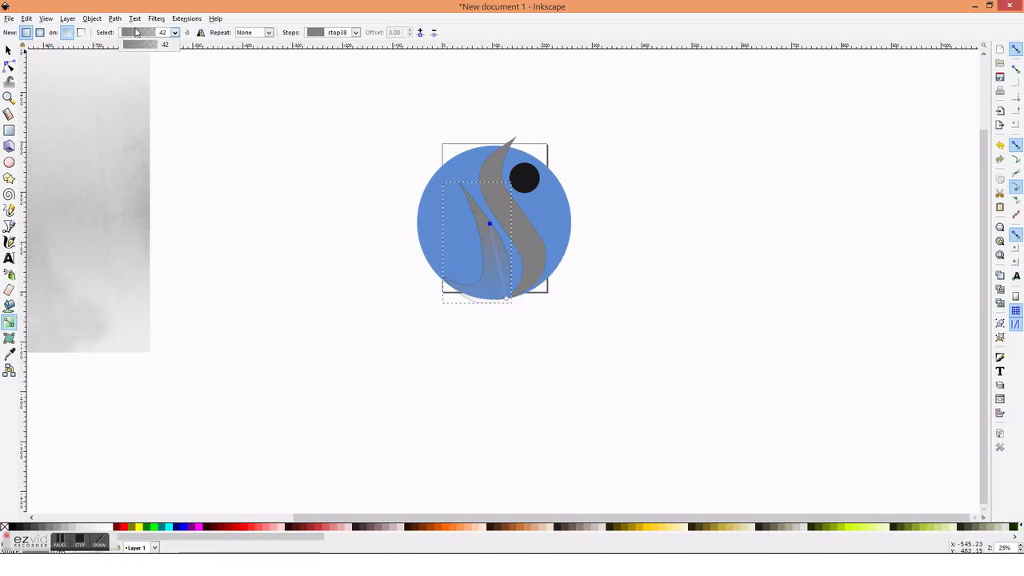
left_click(142, 45)
left_click(173, 33)
left_click(173, 34)
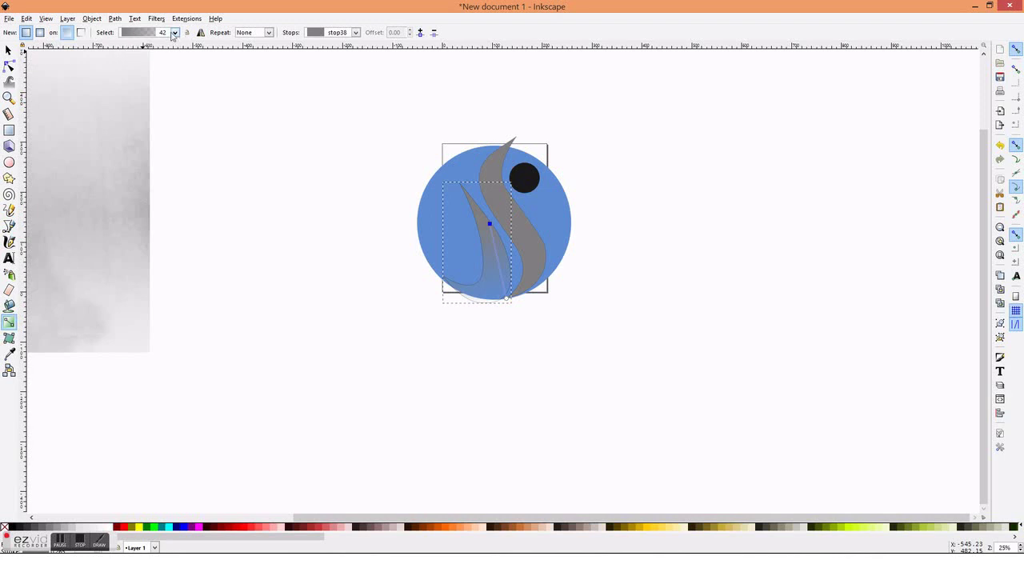
left_click(69, 34)
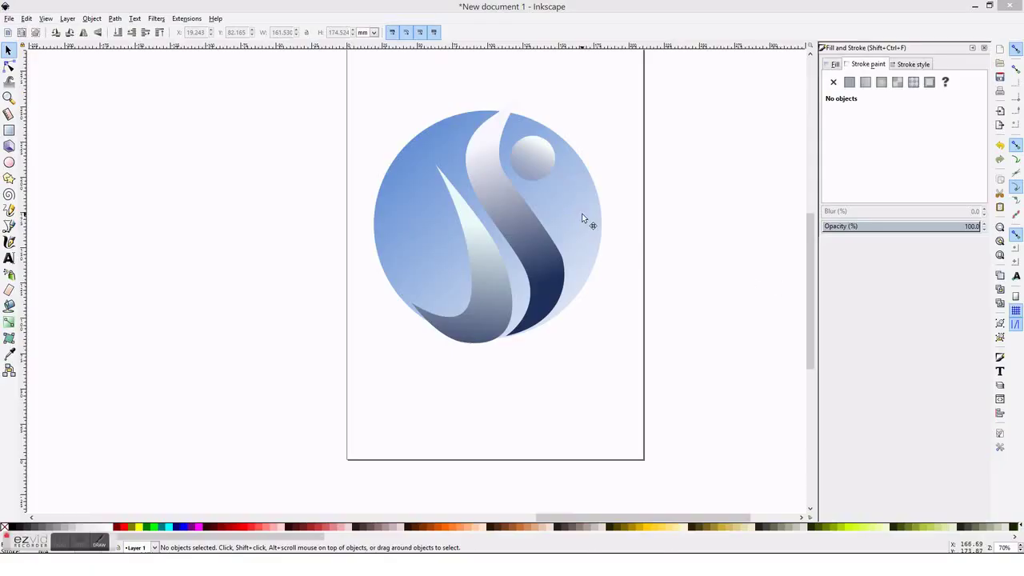
Set the circle's gradient start to near-white at the upper left, fading to light lavender.
left_click(547, 227)
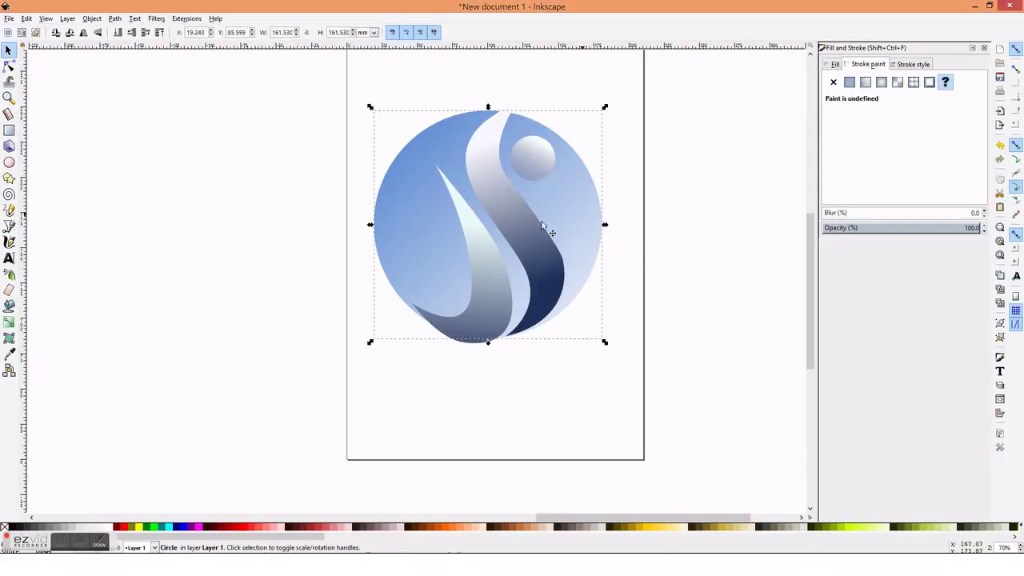
key("g")
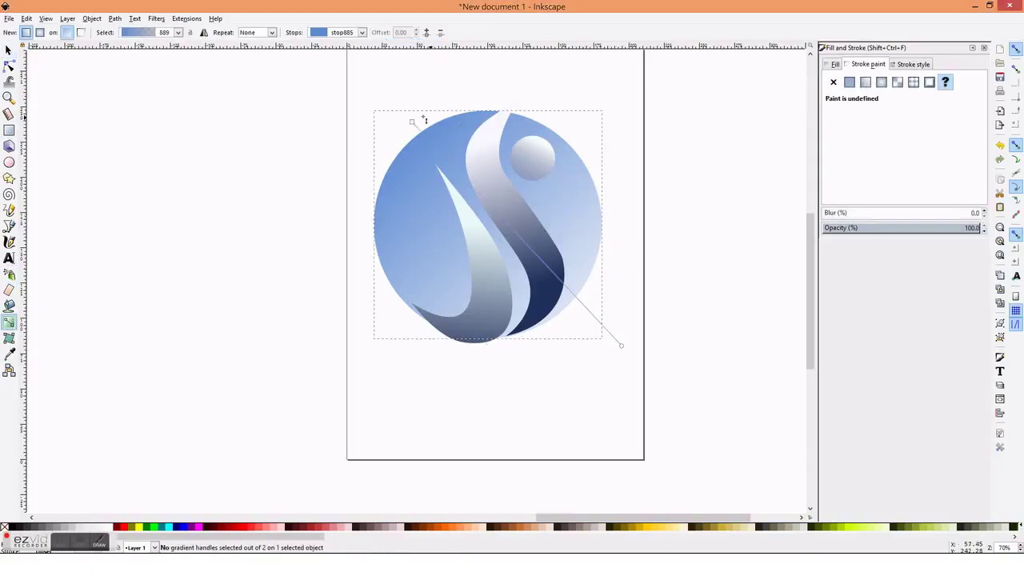
left_click_drag(412, 121, 328, 69)
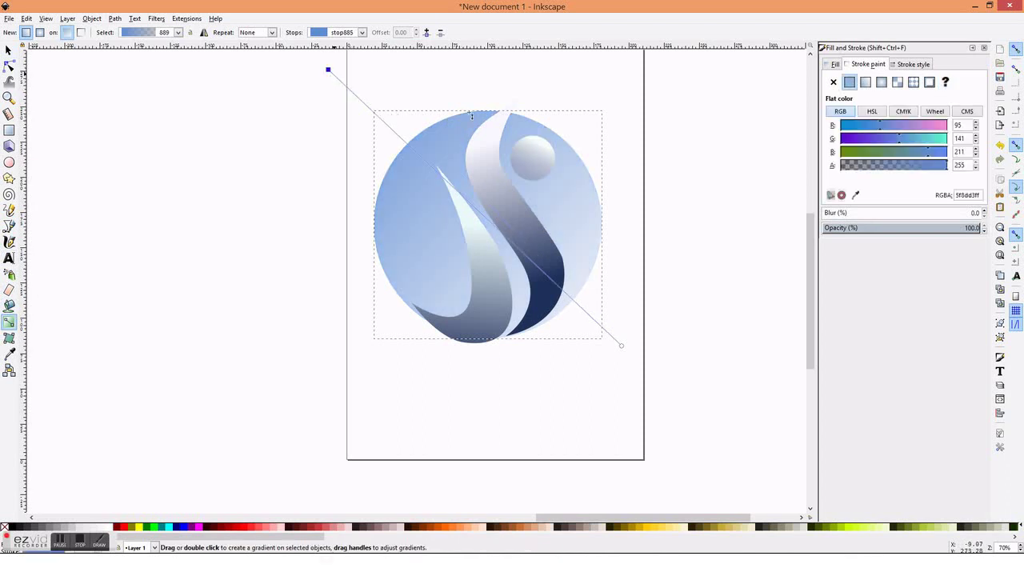
left_click(931, 142)
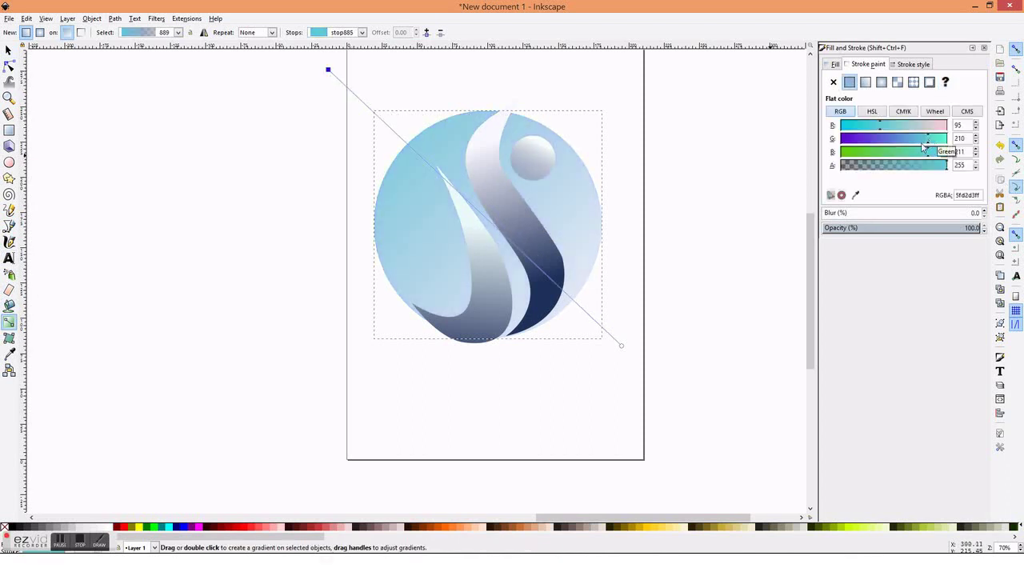
left_click(945, 126)
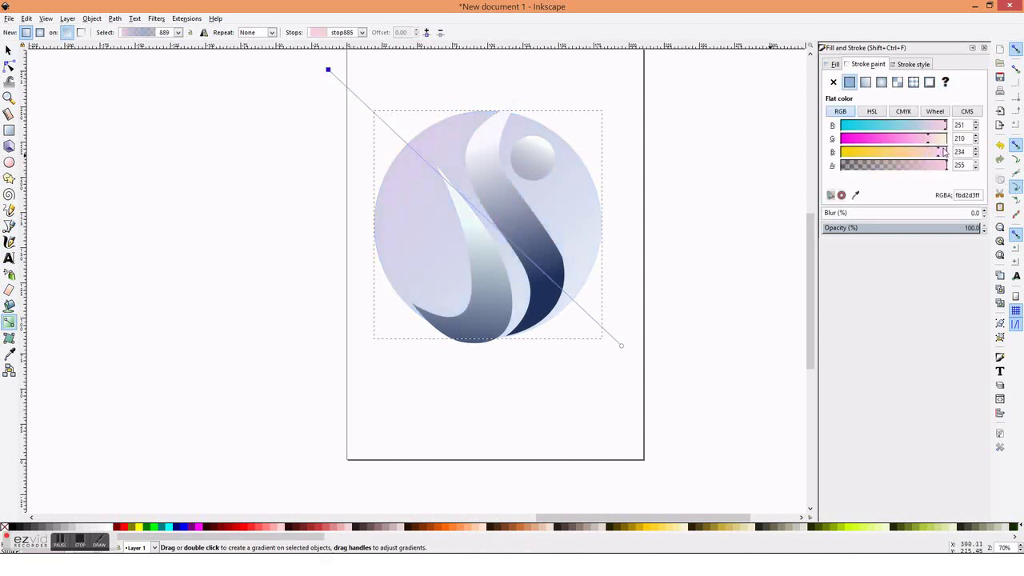
left_click(943, 152)
left_click(949, 139)
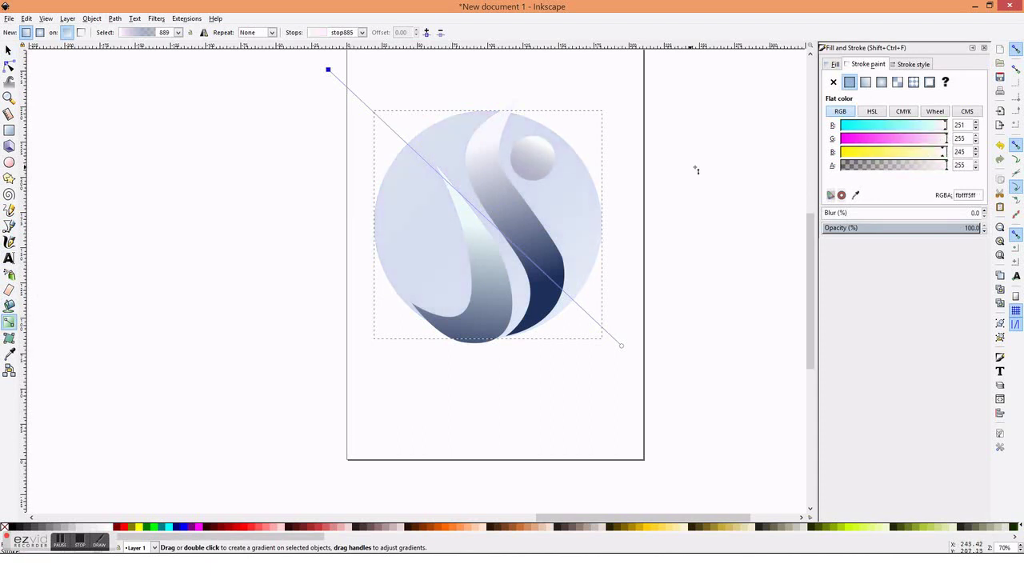
left_click_drag(328, 71, 387, 121)
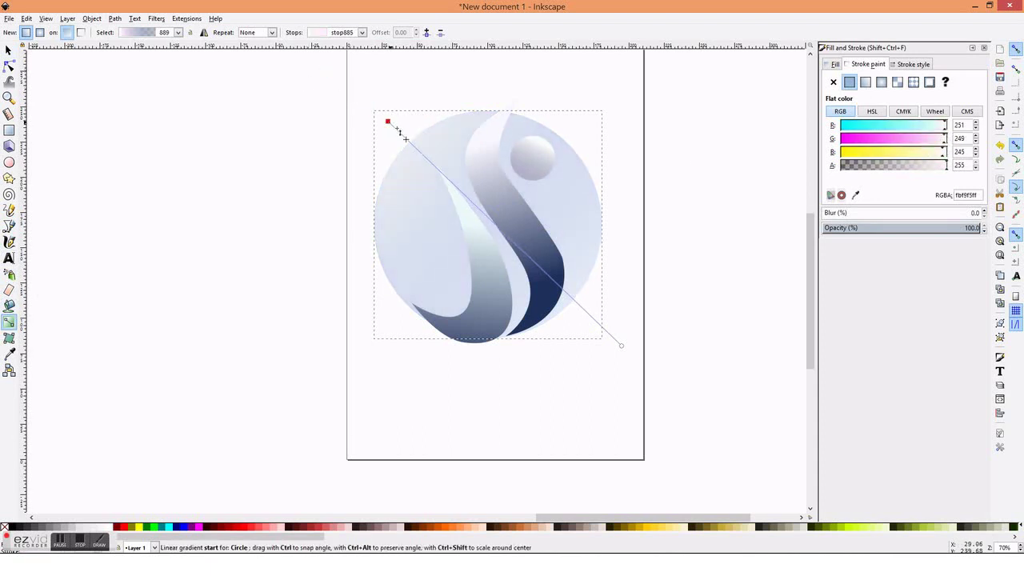
left_click_drag(426, 156, 424, 156)
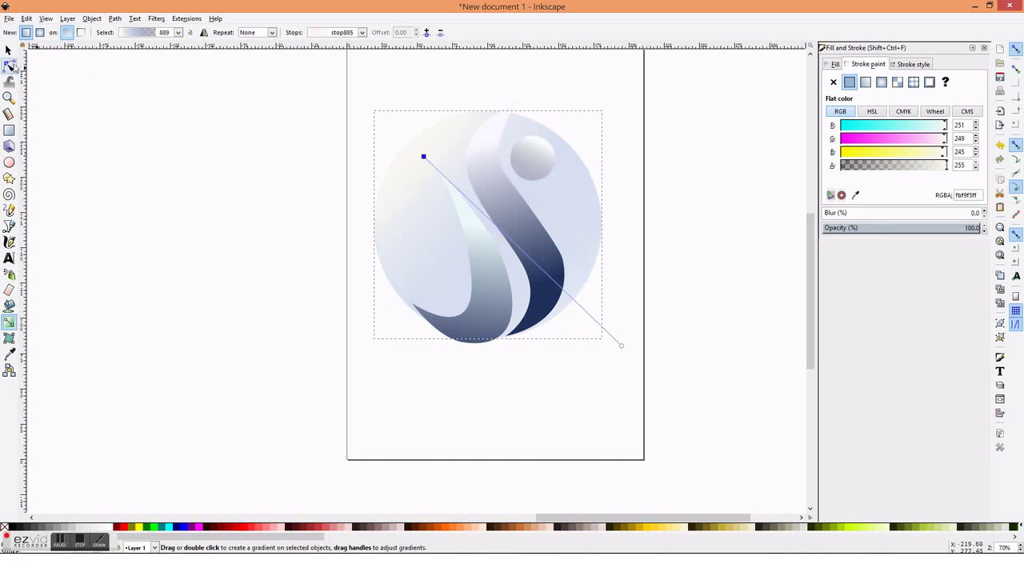
left_click(8, 51)
left_click(226, 203)
Reposition the small dot's gradient end, stretching it down into the S.
left_click(541, 170)
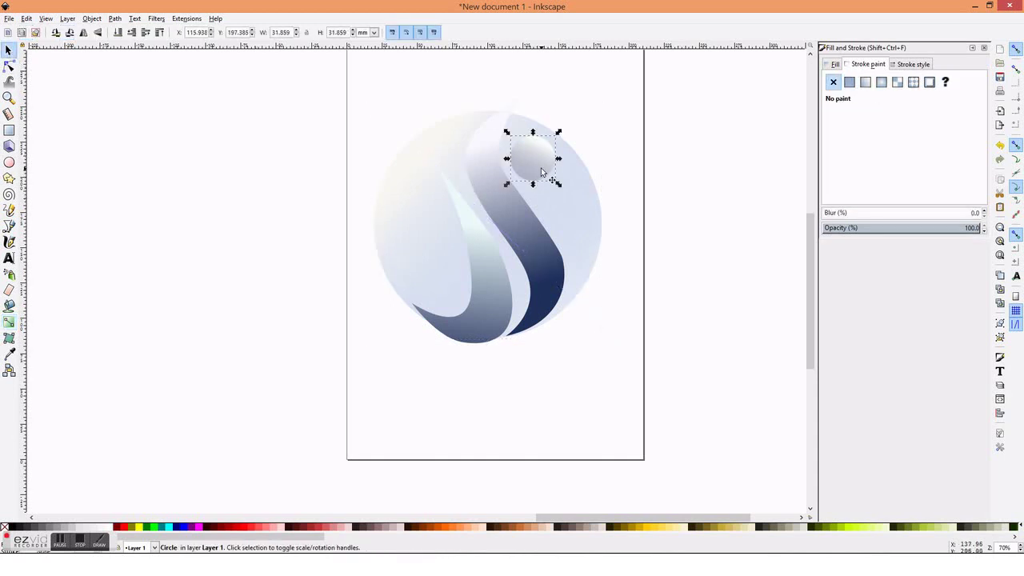
left_click(9, 322)
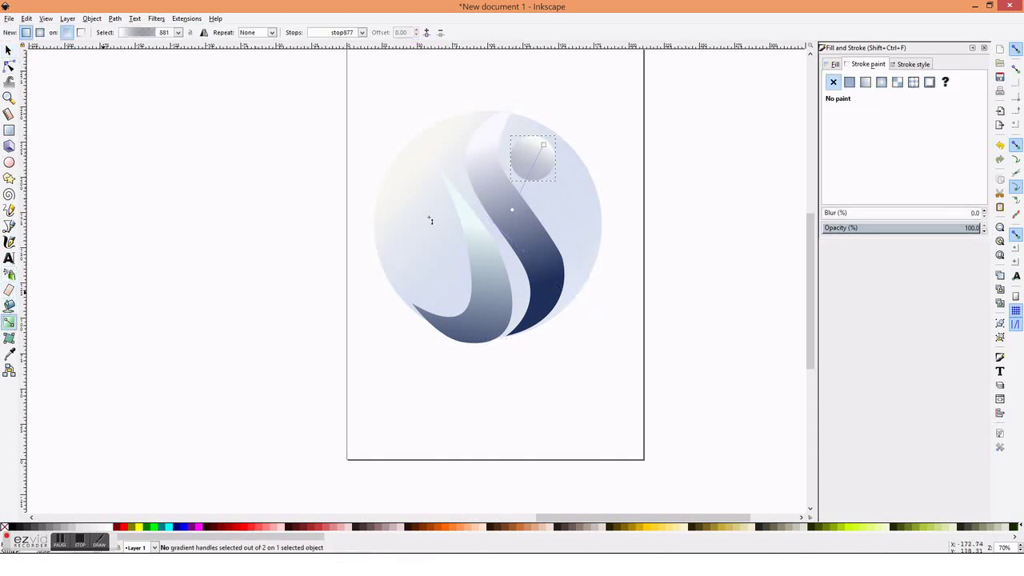
mouse_move(512, 210)
left_mouse_down()
mouse_move(534, 173)
mouse_move(505, 188)
left_mouse_up()
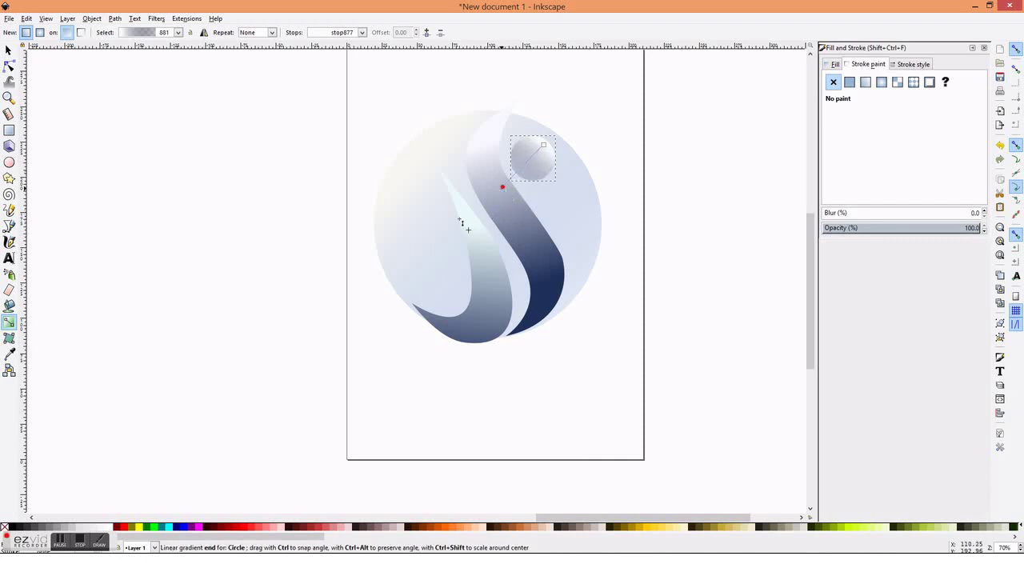
left_click_drag(459, 218, 471, 214)
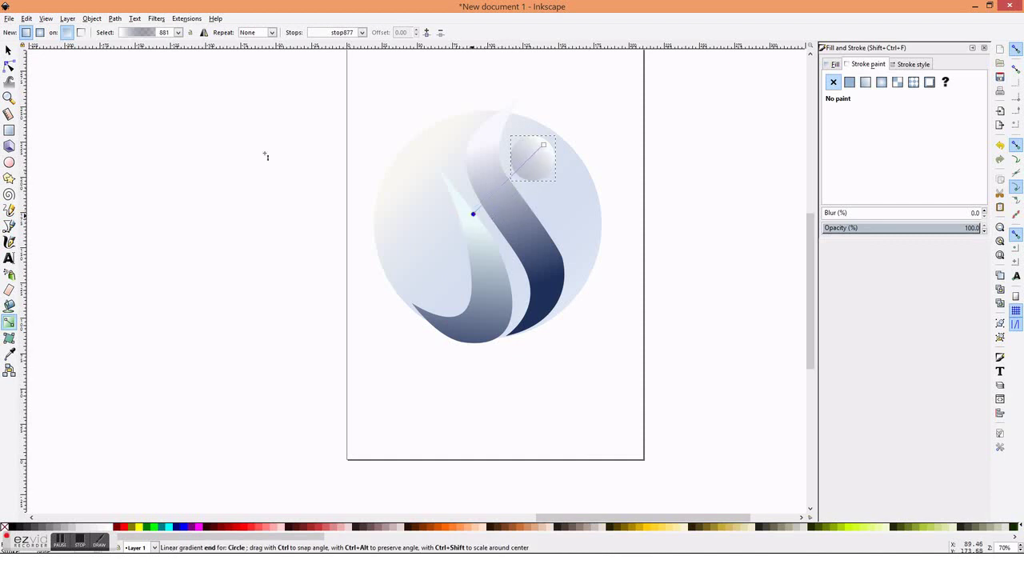
left_click(8, 50)
left_click(197, 179)
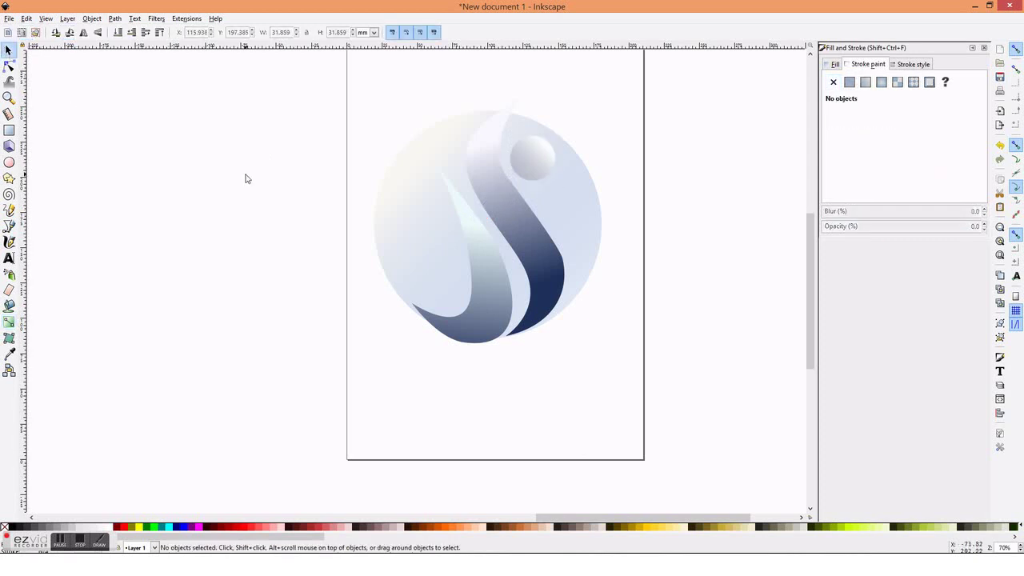
Make the dot's end stop an opaque deeper blue placed just below the dot.
left_click(538, 169)
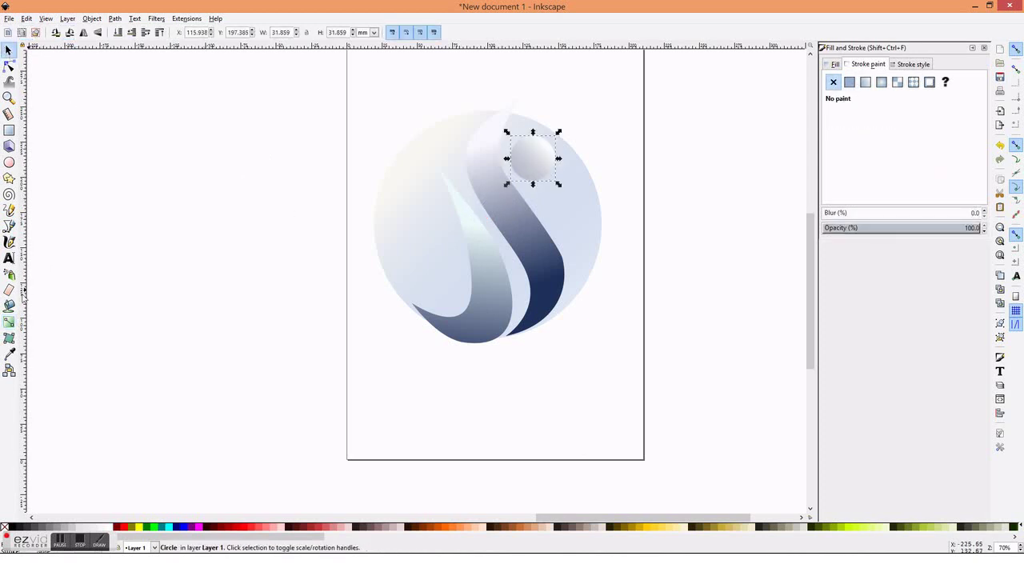
left_click(9, 322)
left_click(471, 214)
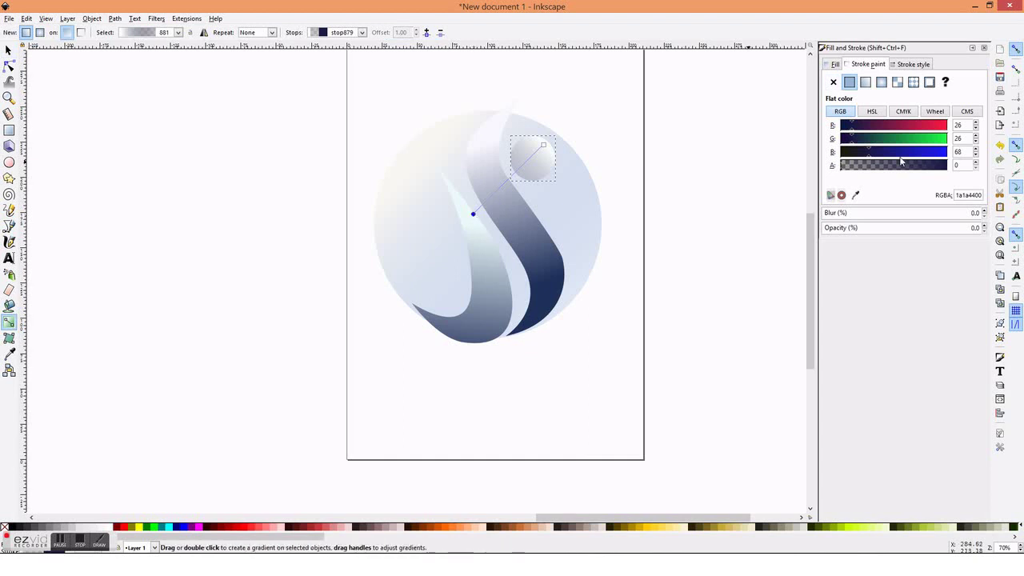
left_click_drag(888, 153, 899, 154)
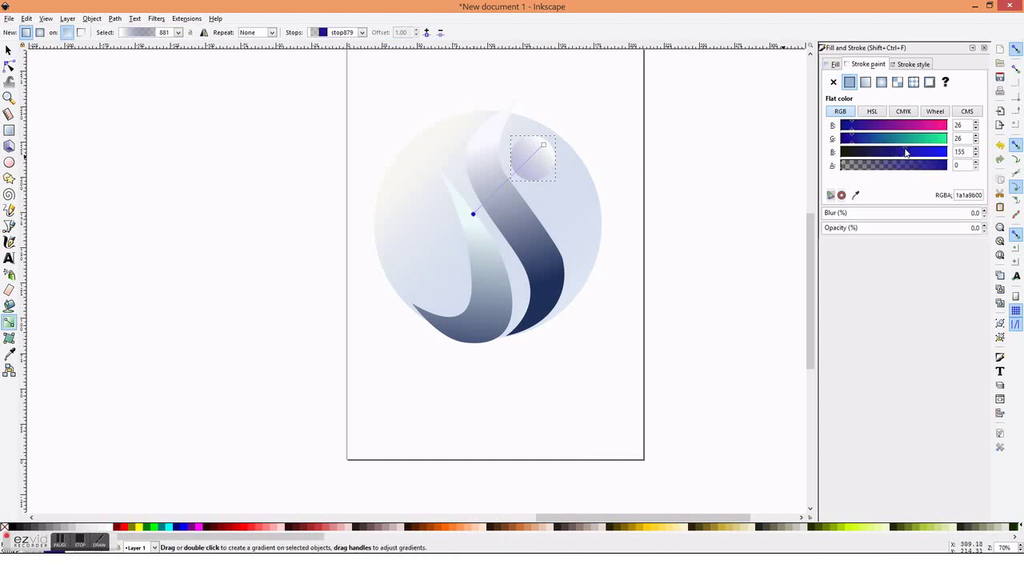
mouse_move(473, 213)
left_mouse_down()
mouse_move(524, 175)
mouse_move(517, 184)
left_mouse_up()
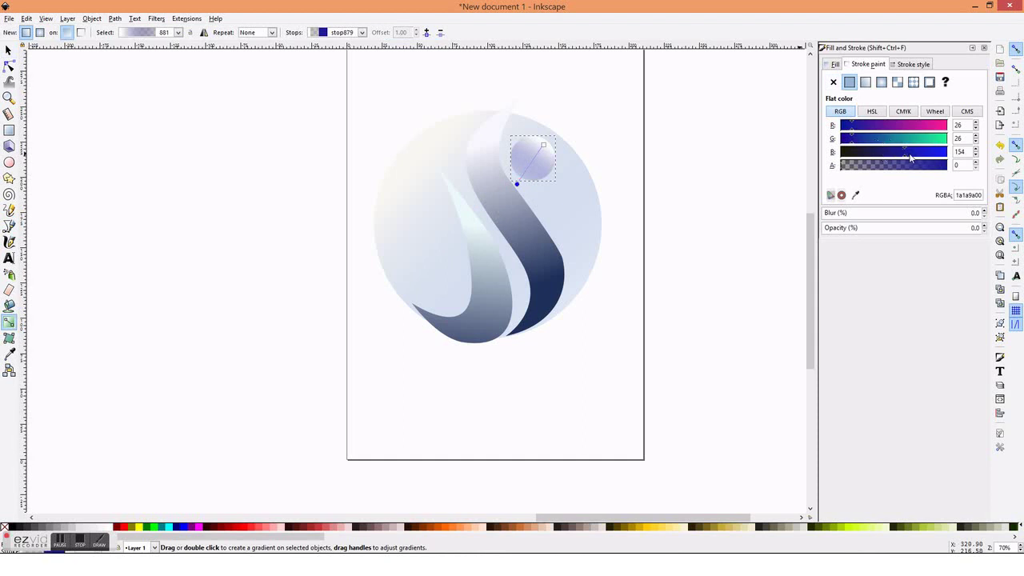
left_click_drag(910, 158, 938, 154)
left_click(936, 165)
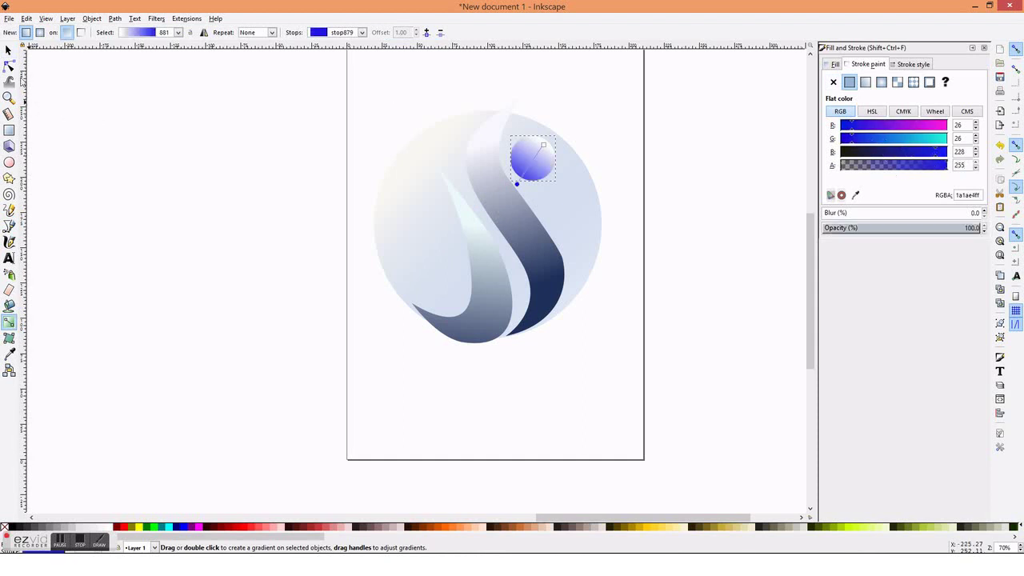
left_click(8, 49)
key("Escape")
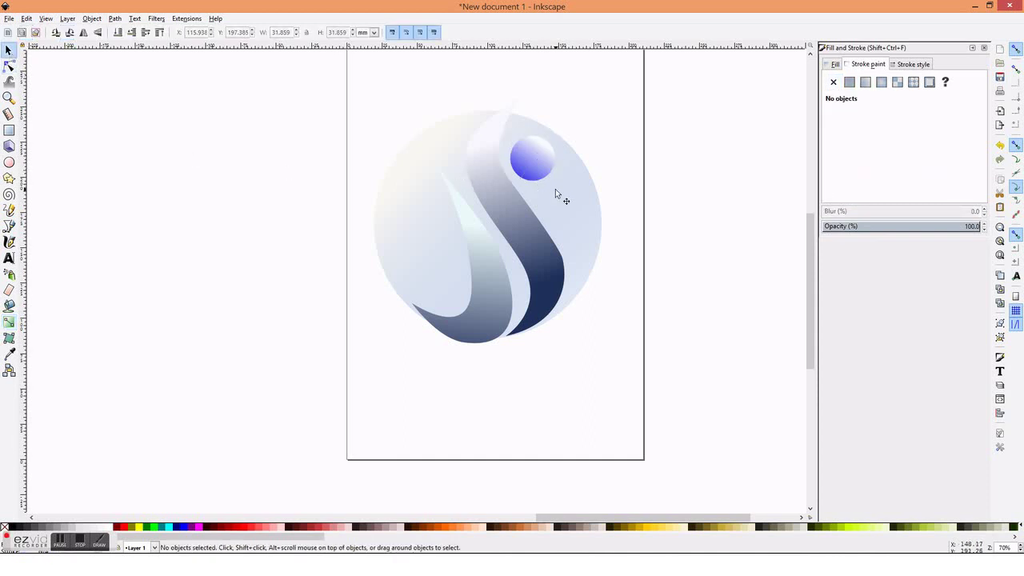
Tone the dot's gradient end colour to a slightly bluer cyan.
left_click(534, 163)
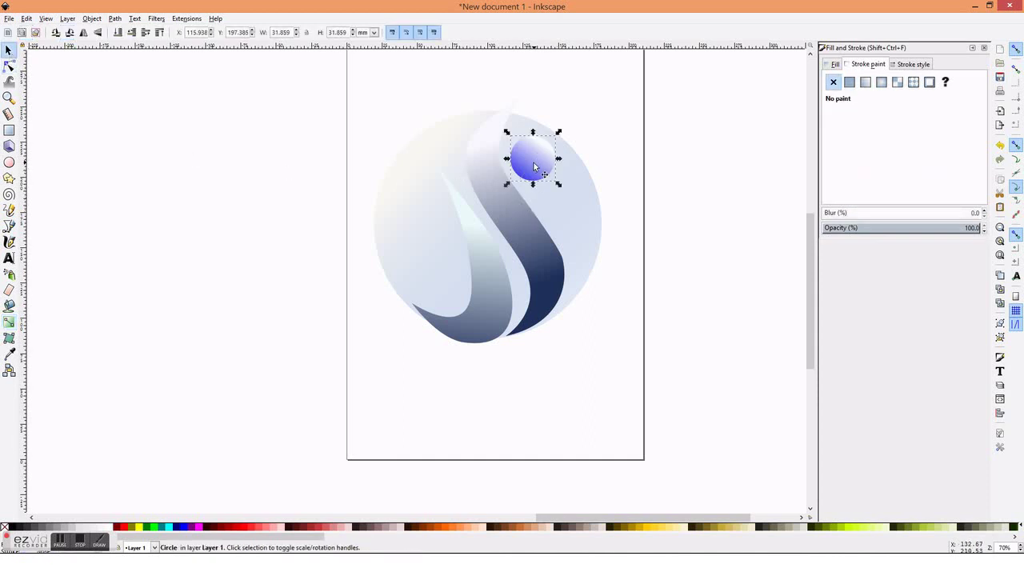
left_click(15, 320)
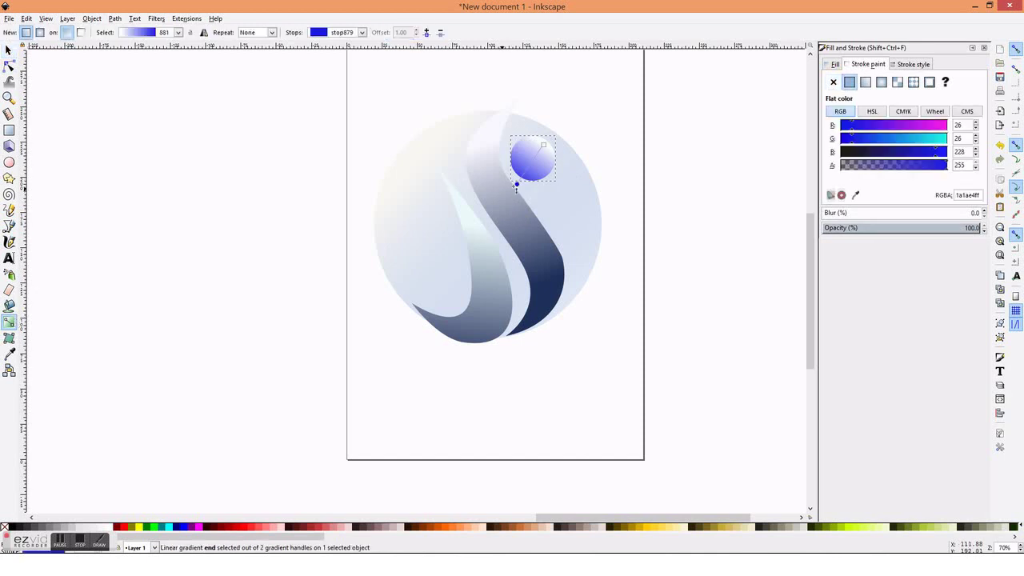
left_click(927, 139)
left_click_drag(922, 140, 914, 140)
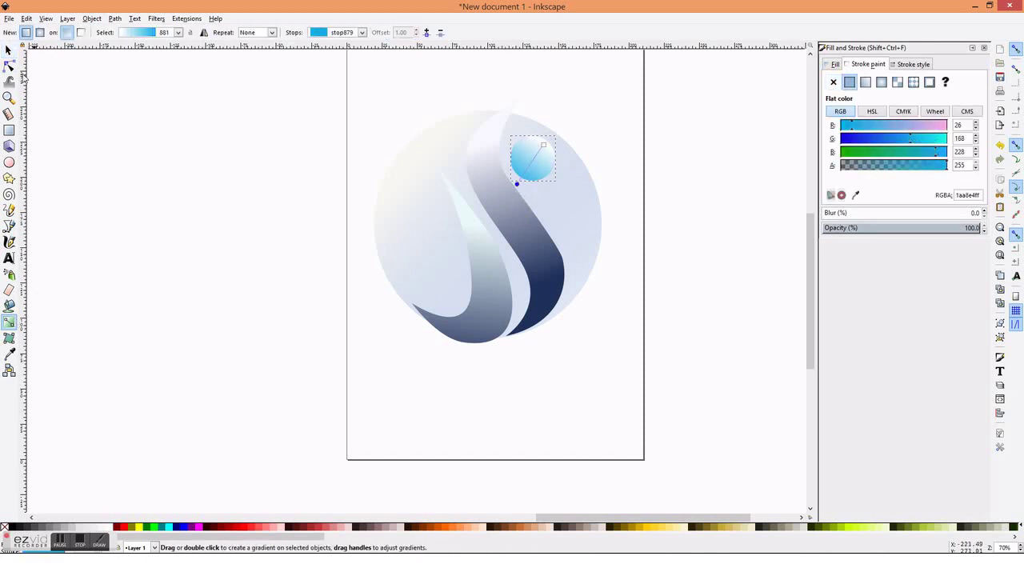
left_click(8, 50)
left_click(522, 229)
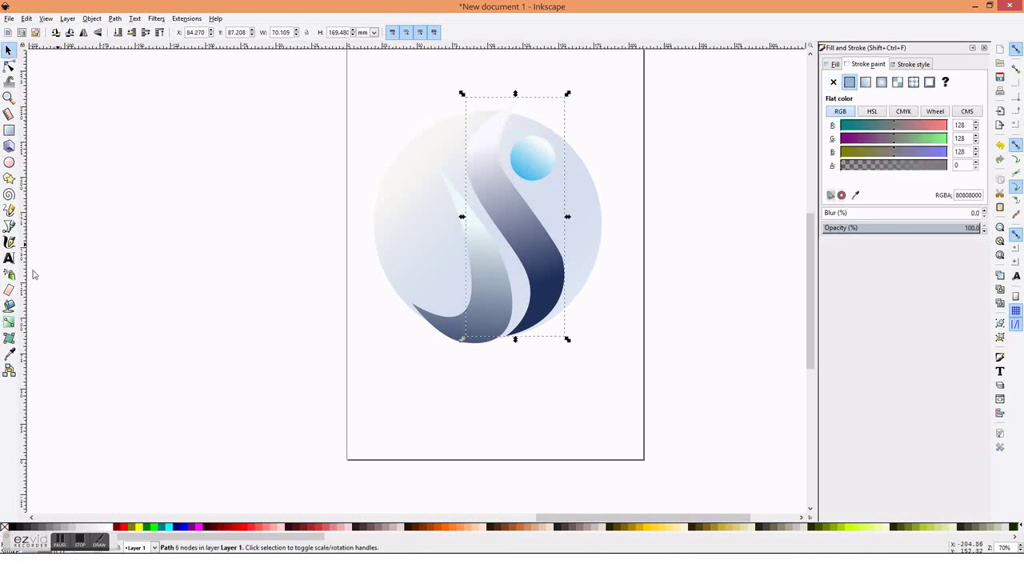
Change the right S swoosh's gradient end stop to teal.
left_click(9, 322)
left_click(537, 282)
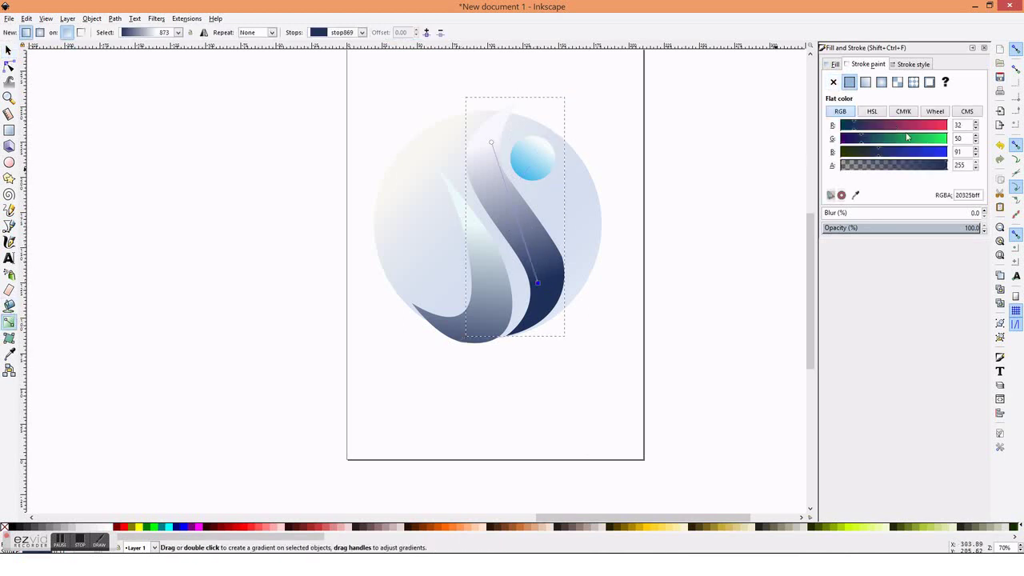
left_click_drag(919, 150, 914, 144)
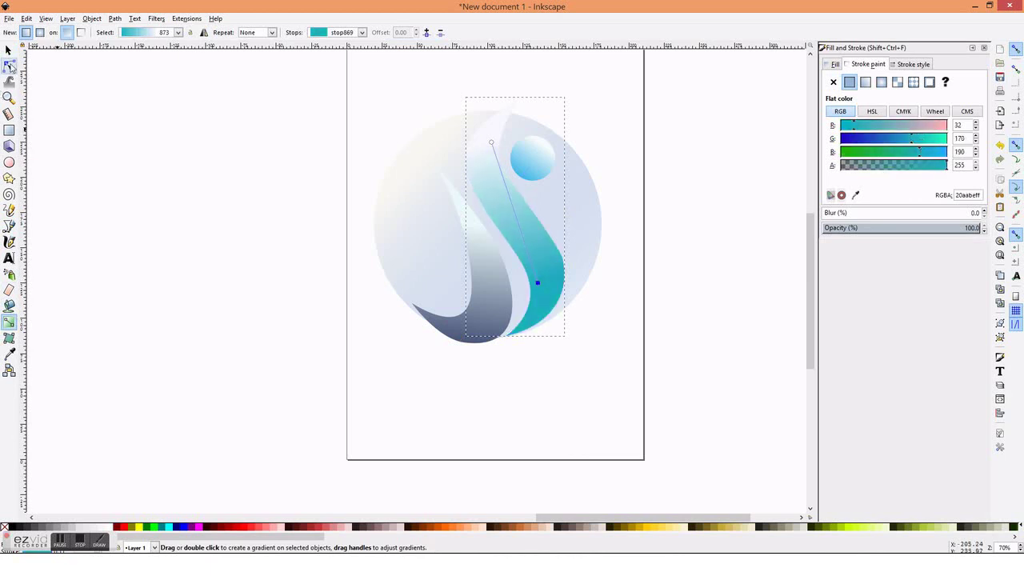
left_click(9, 50)
Change the left drop shape's gradient end stop to light blue.
left_click(474, 282)
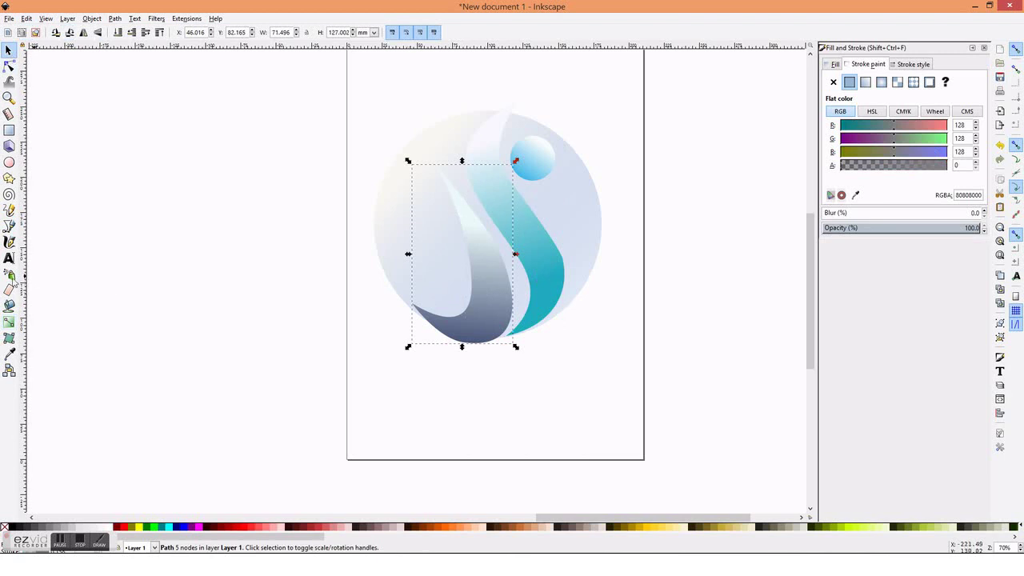
left_click(9, 321)
left_click(466, 381)
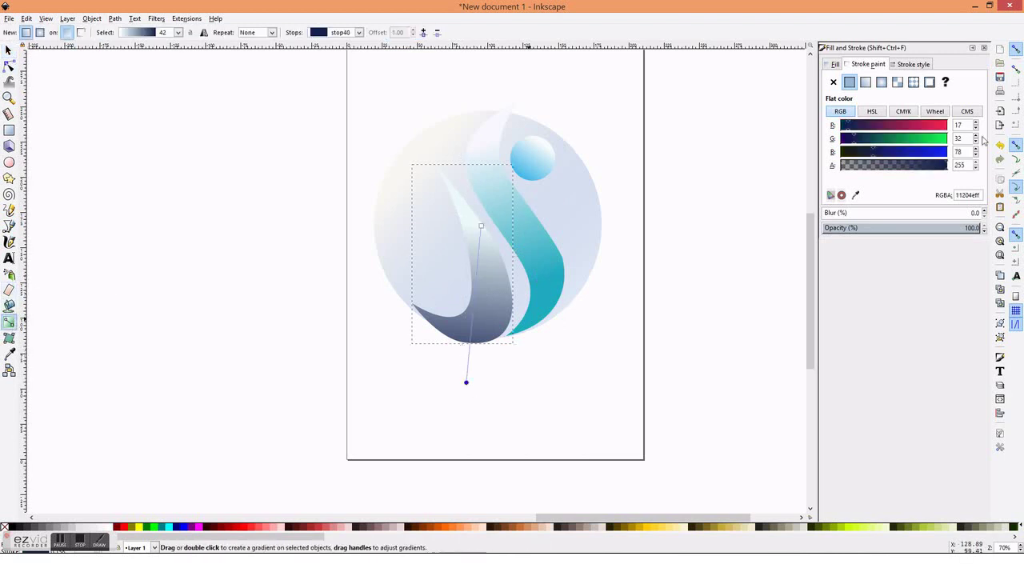
left_click(878, 131)
left_click(912, 139)
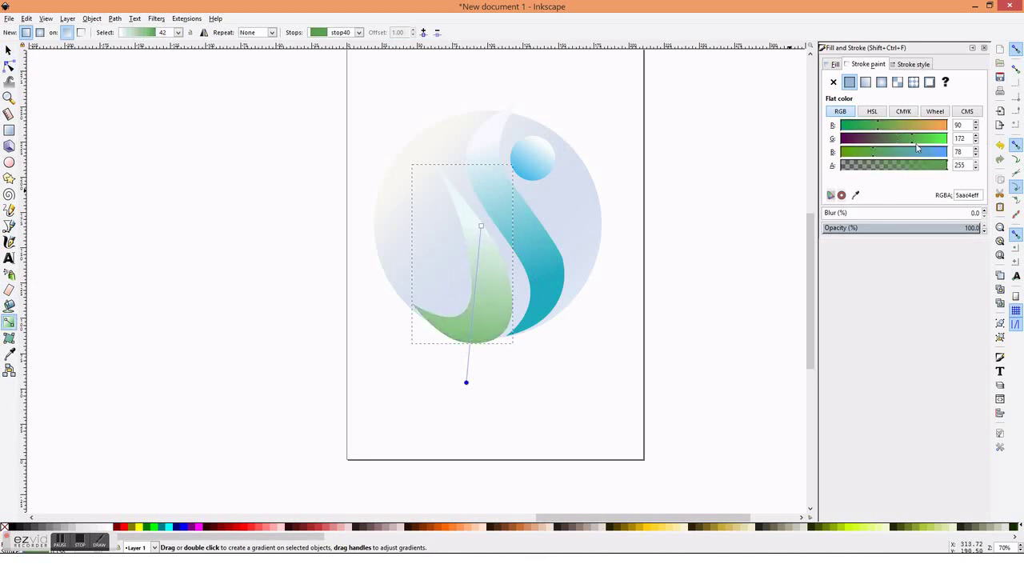
left_click(930, 151)
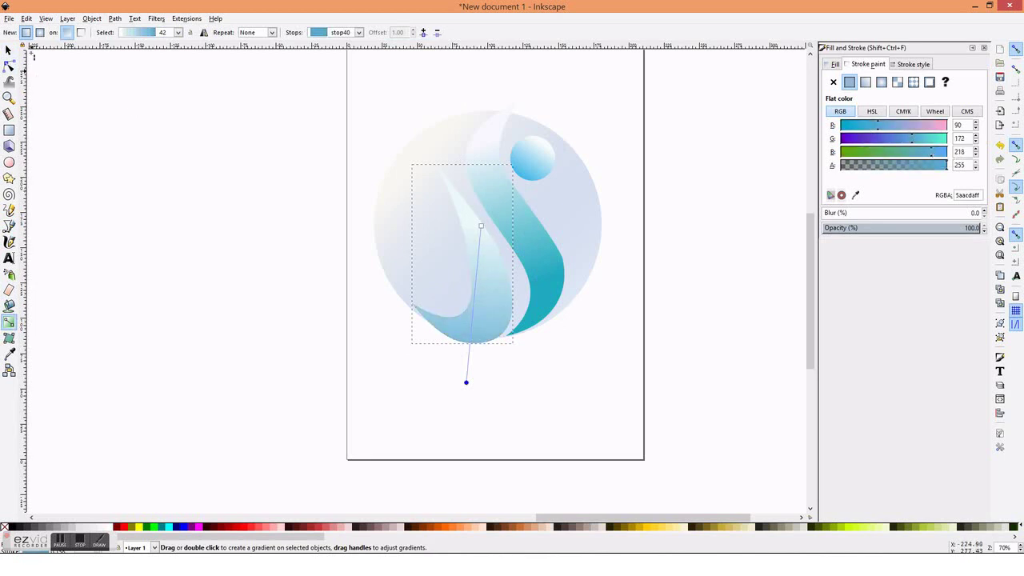
left_click(9, 51)
left_click(198, 180)
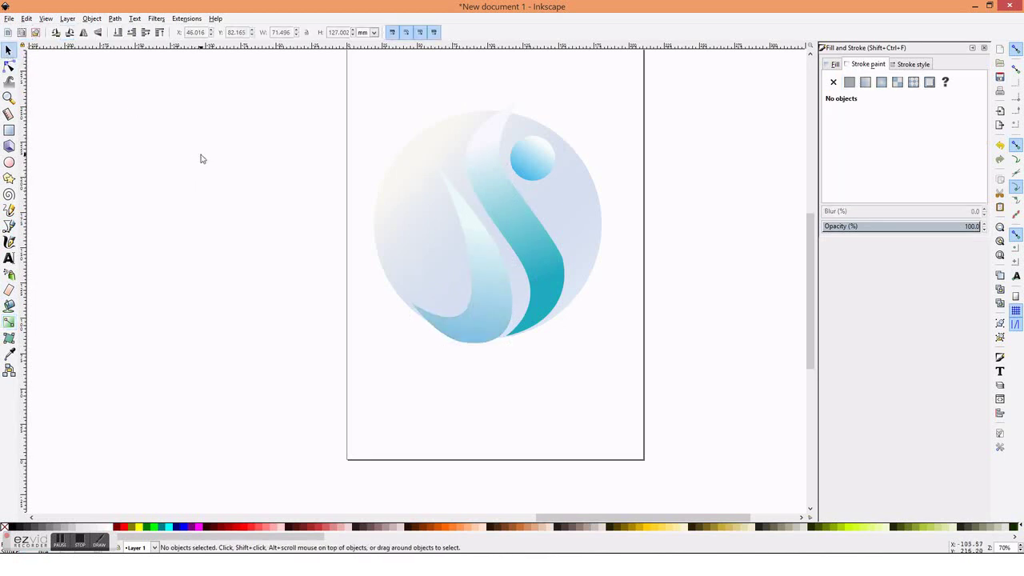